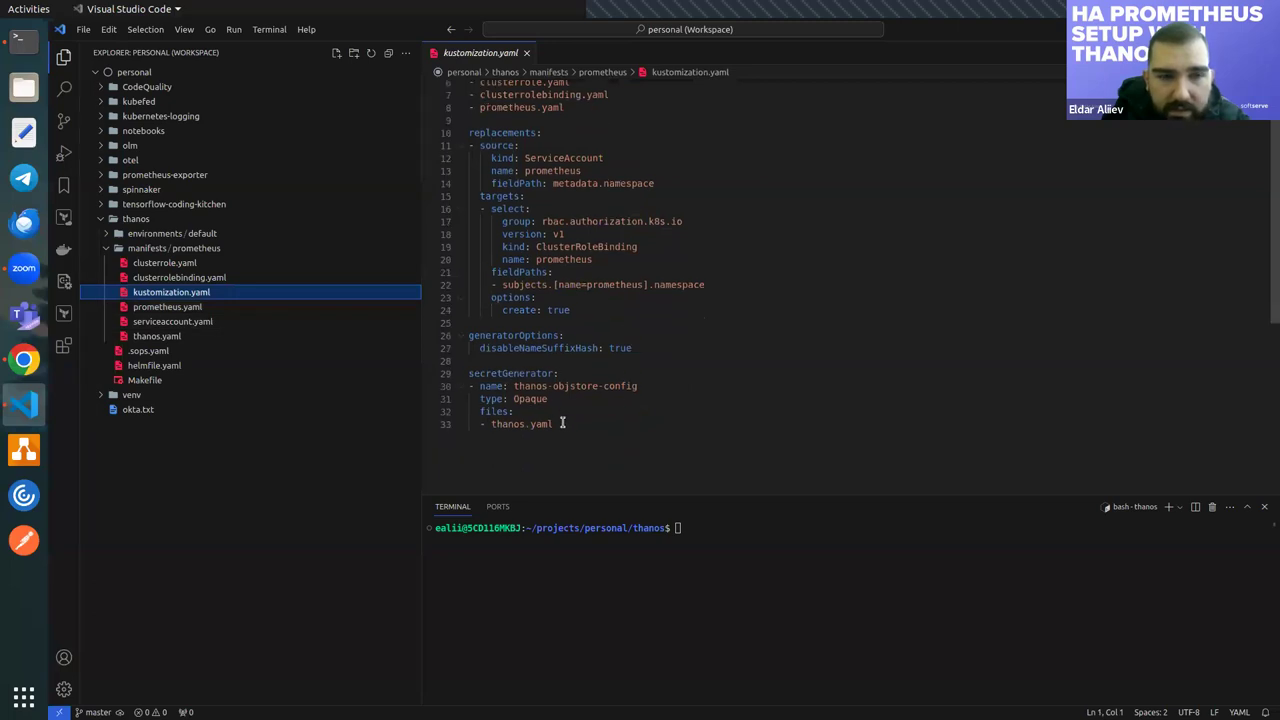
# Open thanos.yaml and review its S3 object storage configuration without changing it
pyautogui.click(220, 336)
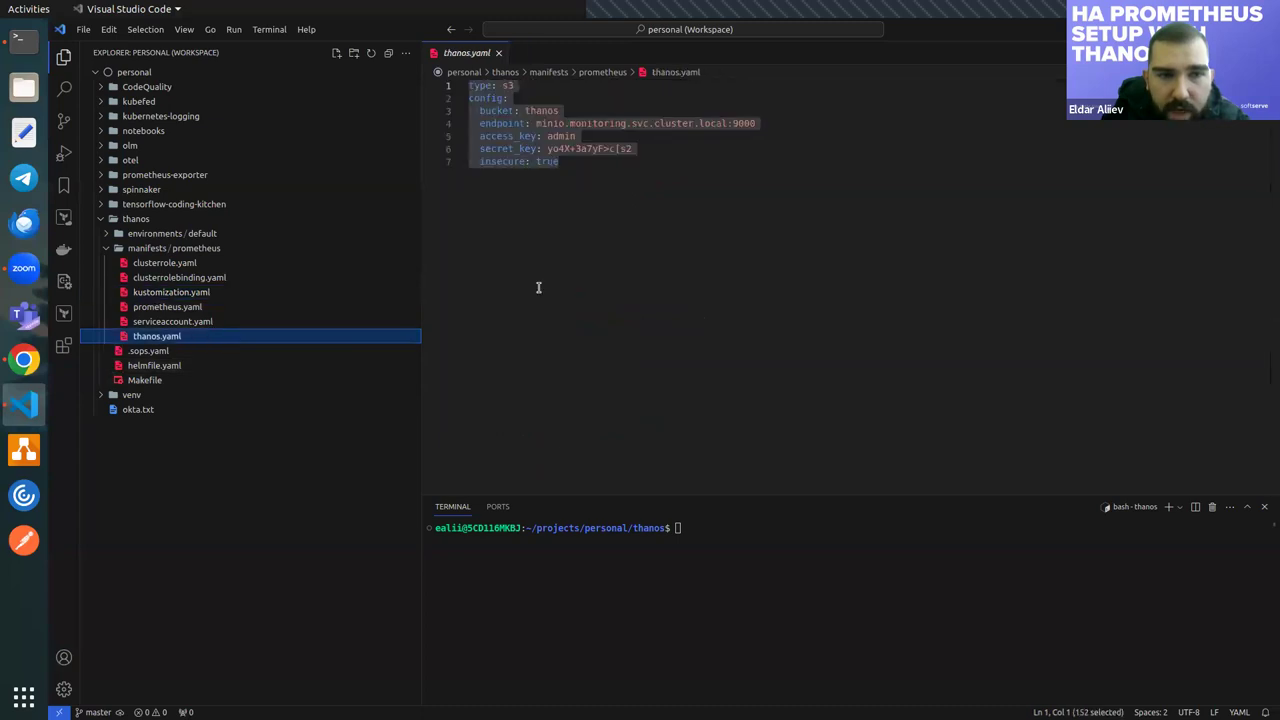
pyautogui.click(589, 181)
pyautogui.hotkey('ctrl', 'a')
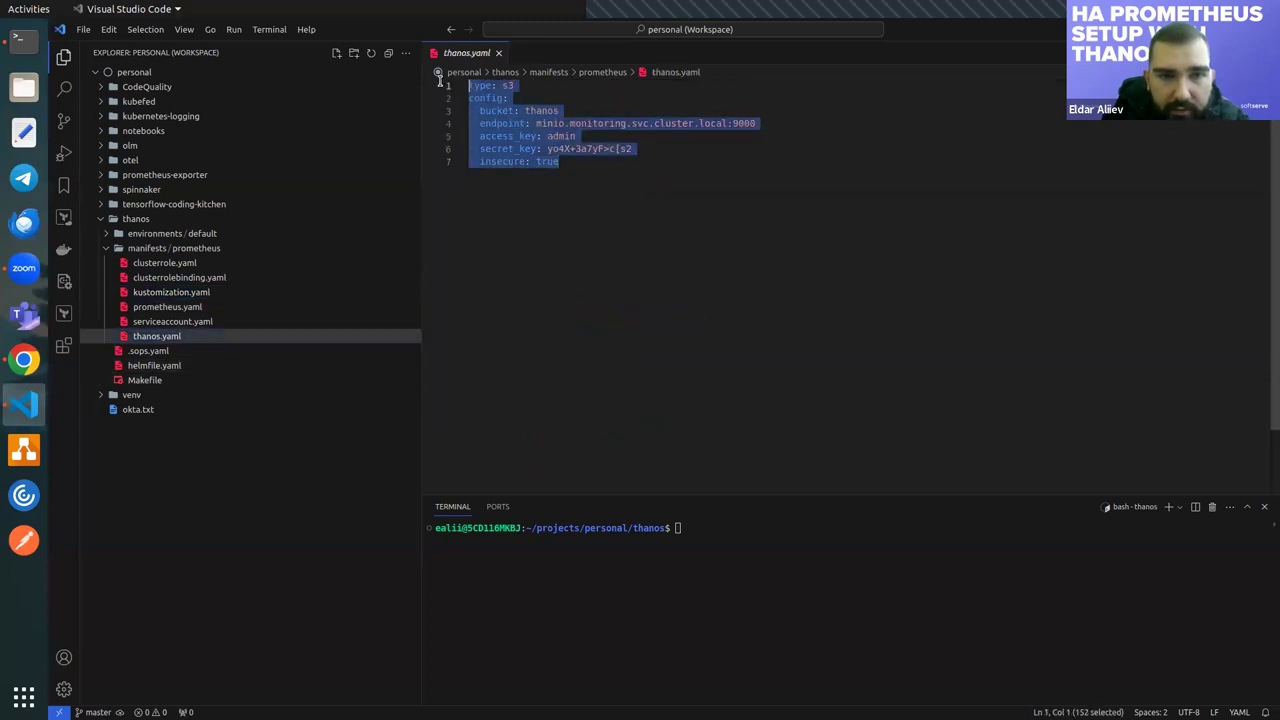
pyautogui.click(582, 168)
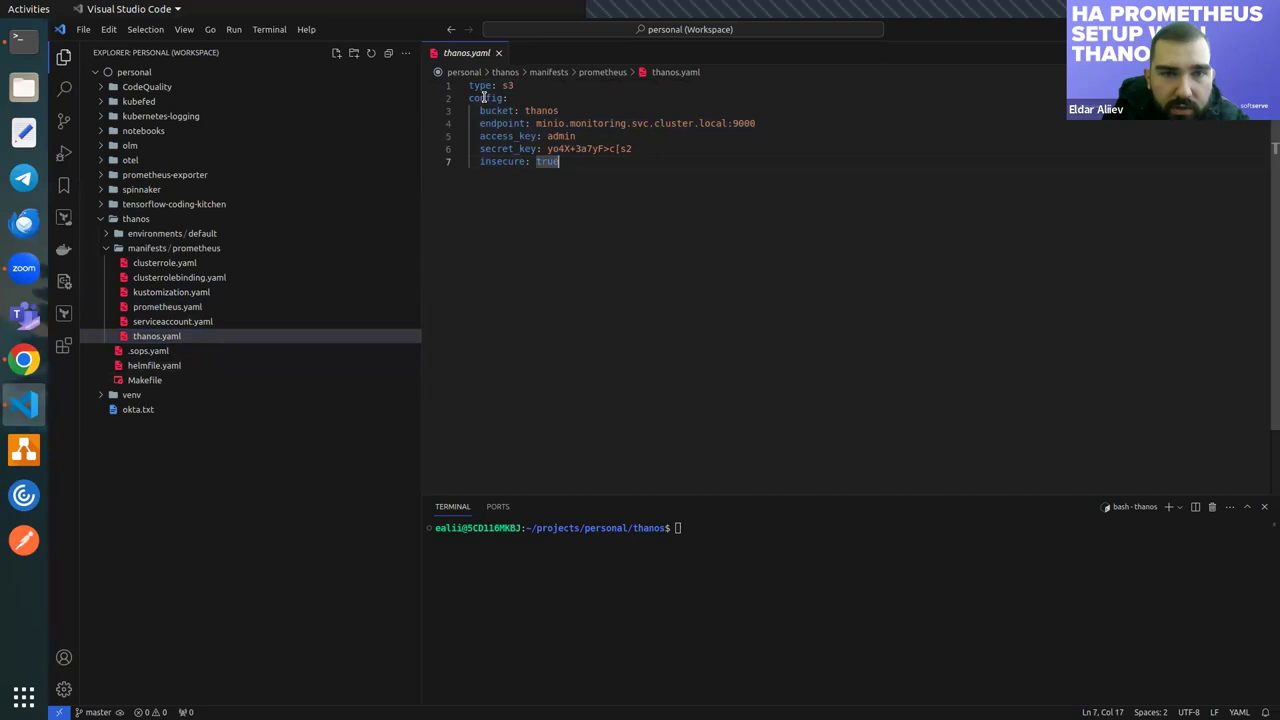
# Review the Prometheus manifests prometheus.yaml, clusterrole.yaml, clusterrolebinding.yaml and serviceaccount.yaml in the thanos project
pyautogui.click(172, 306)
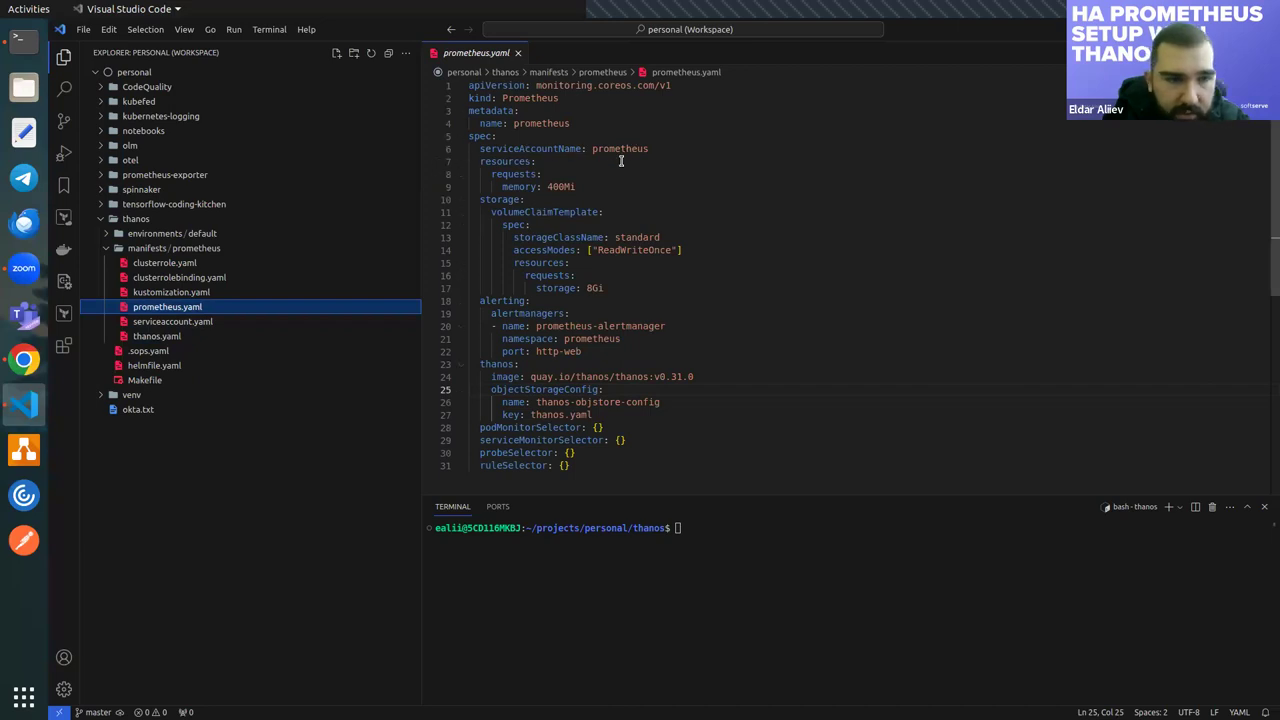
pyautogui.click(236, 264)
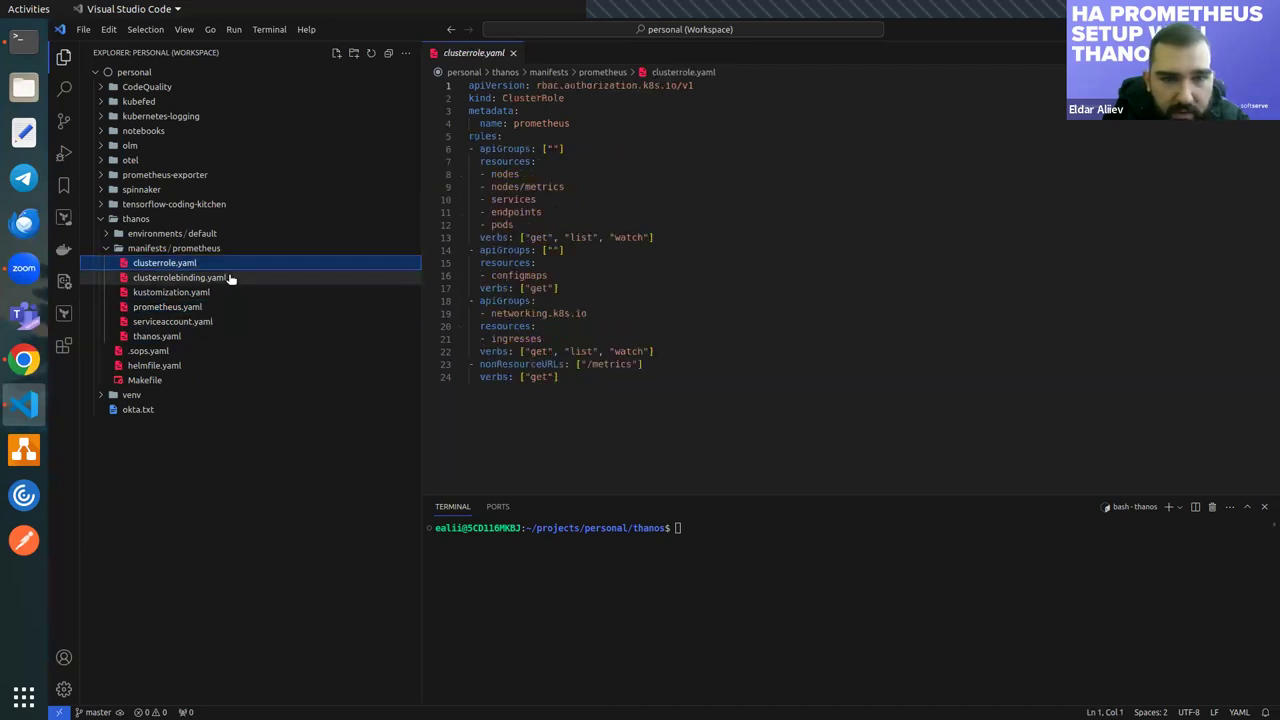
pyautogui.click(229, 278)
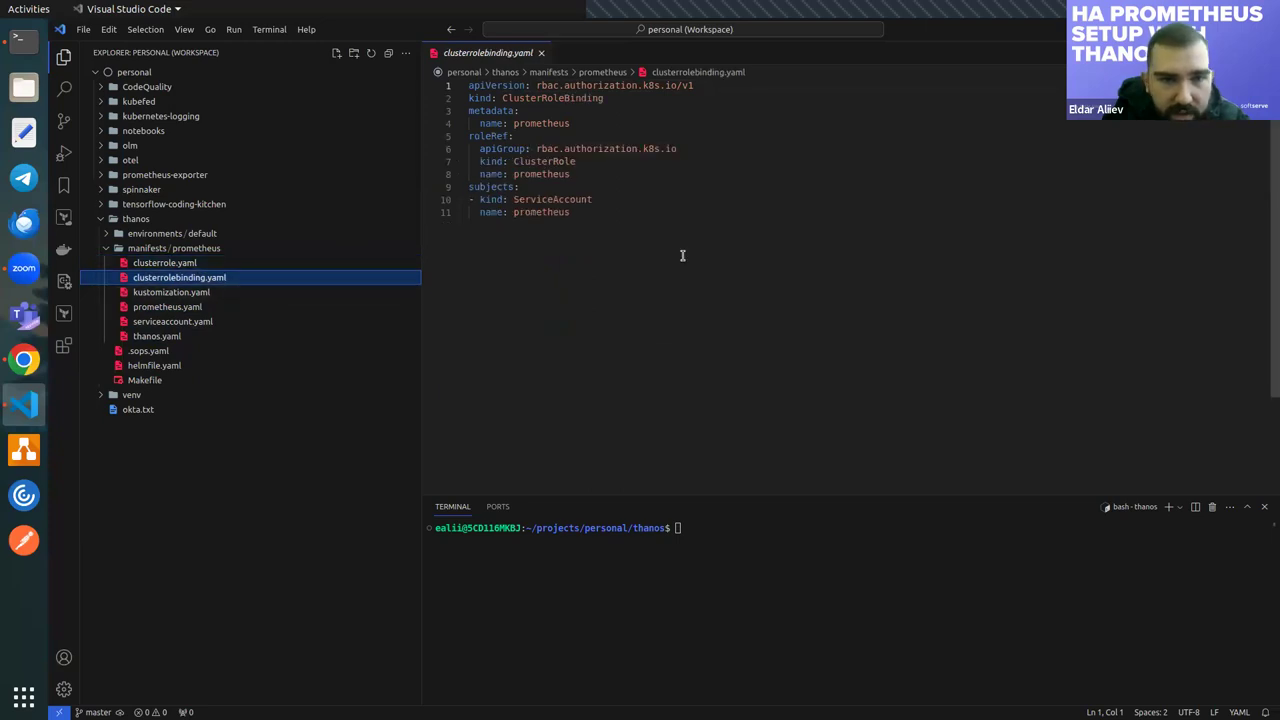
pyautogui.click(191, 324)
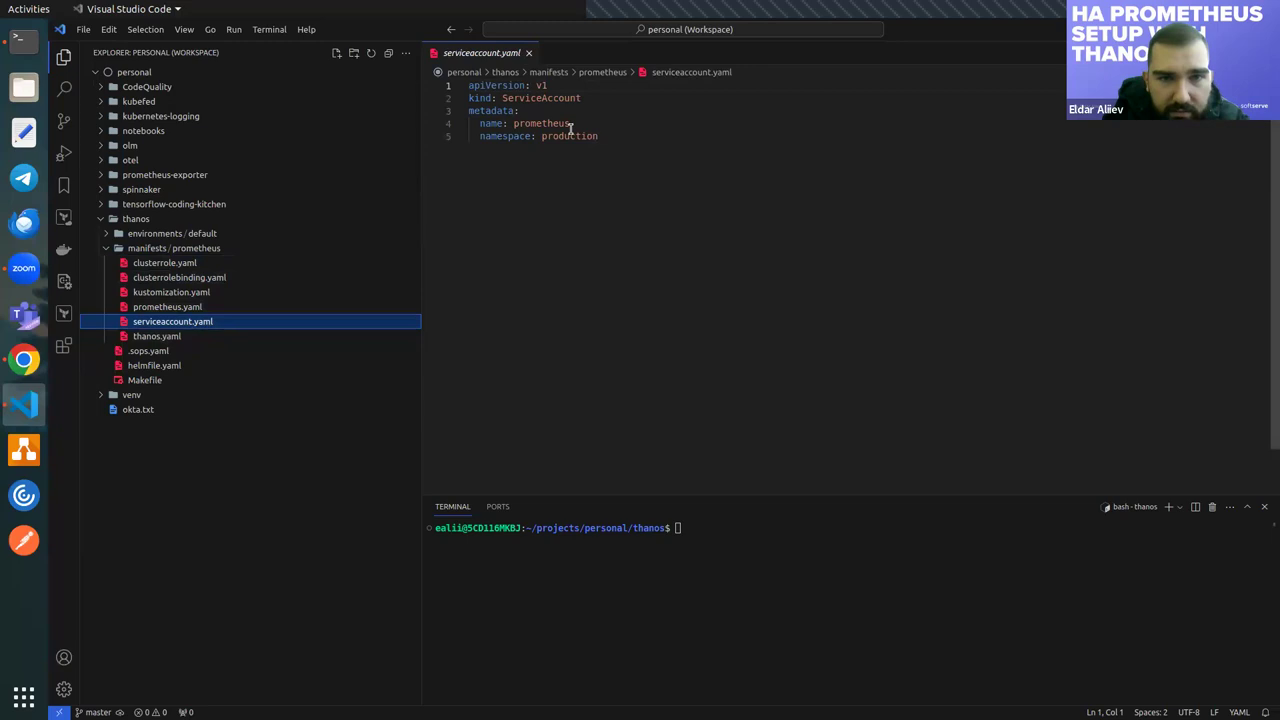
# Switch to the Kubernetes Dashboard in Chrome and show the pods of the monitoring namespace
pyautogui.click(20, 362)
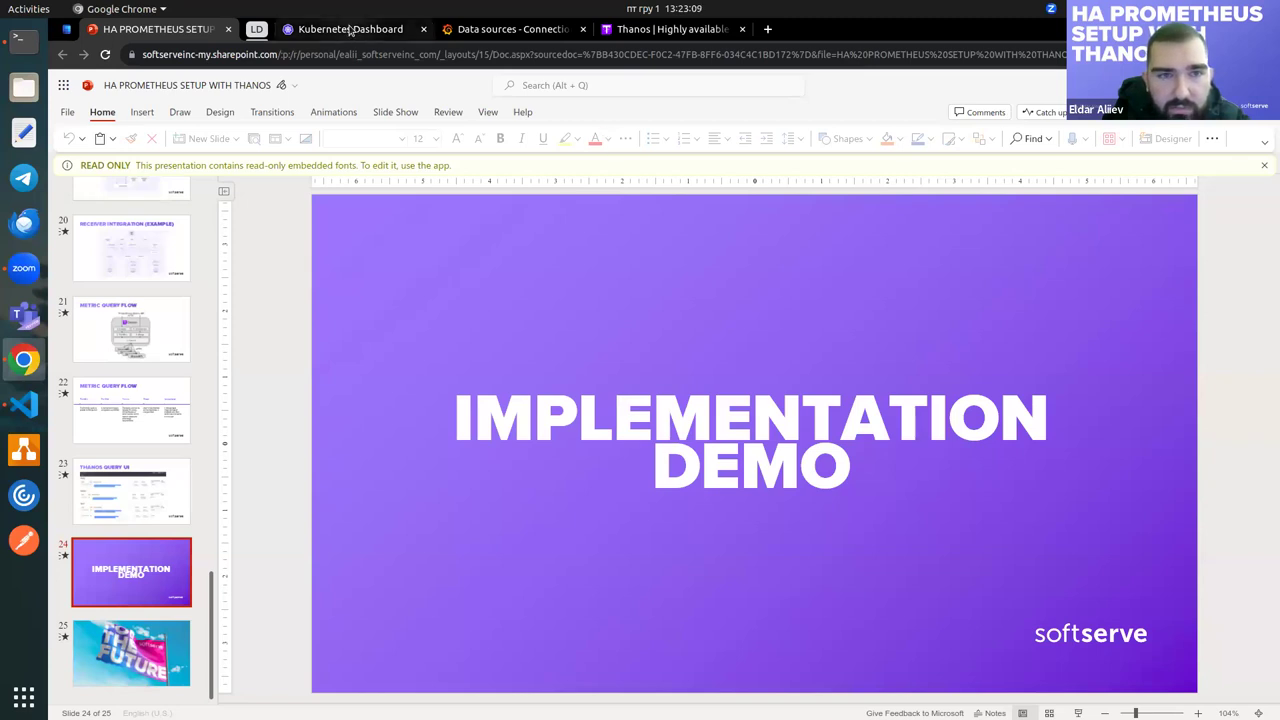
pyautogui.click(350, 30)
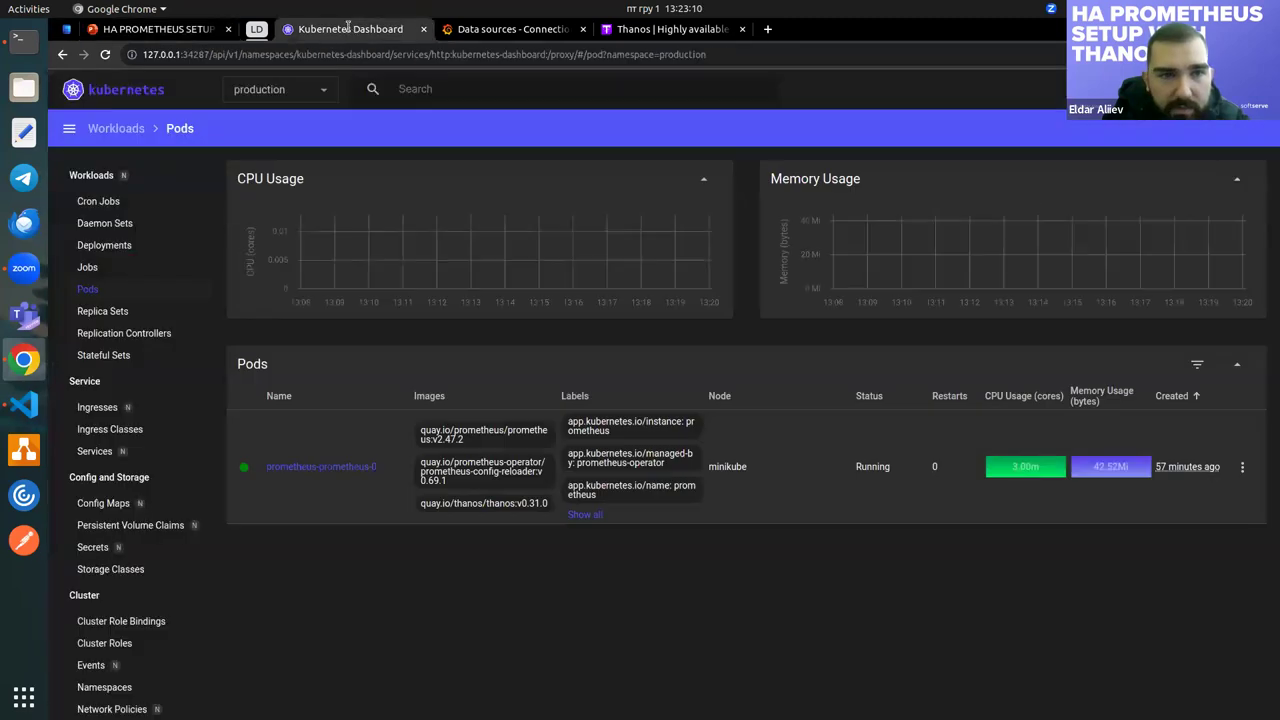
pyautogui.click(323, 92)
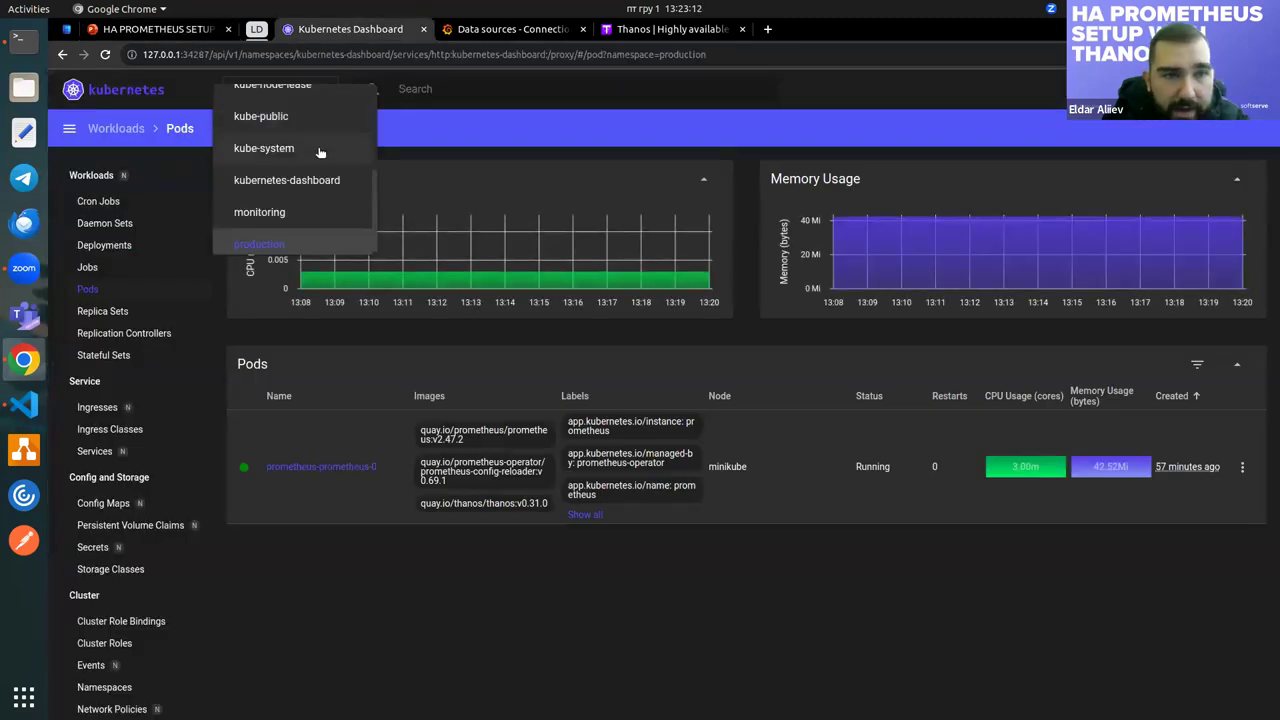
pyautogui.click(282, 212)
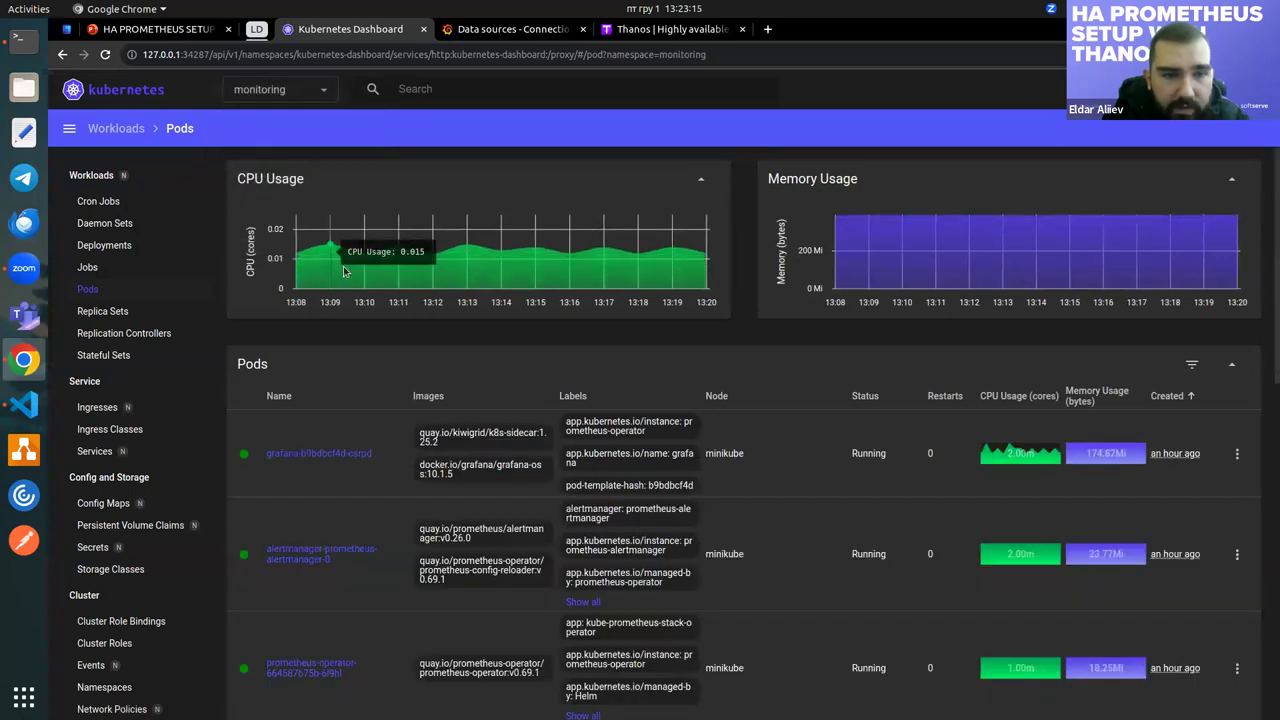
# Examine the monitoring namespace's pod list, including the Grafana, Alertmanager, Prometheus operator, MinIO and Thanos component pods
pyautogui.scroll(-3, 360, 293)
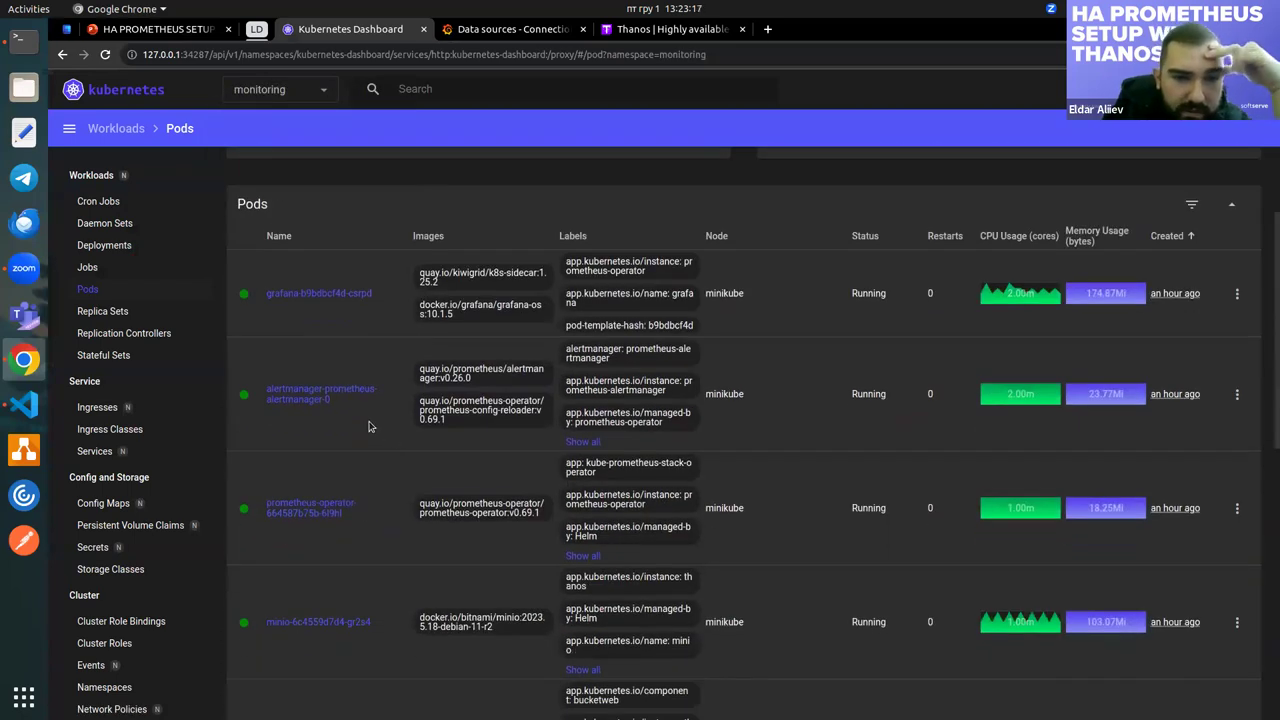
pyautogui.scroll(-2, 315, 330)
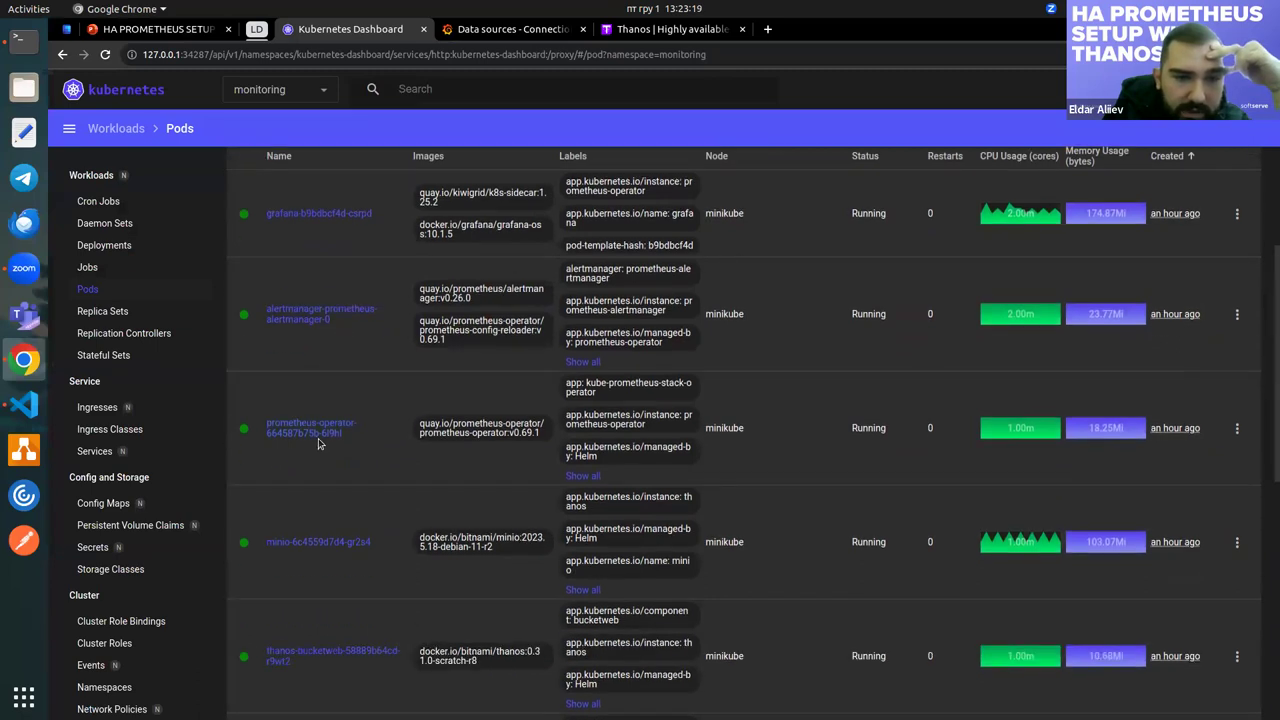
pyautogui.scroll(3, 325, 434)
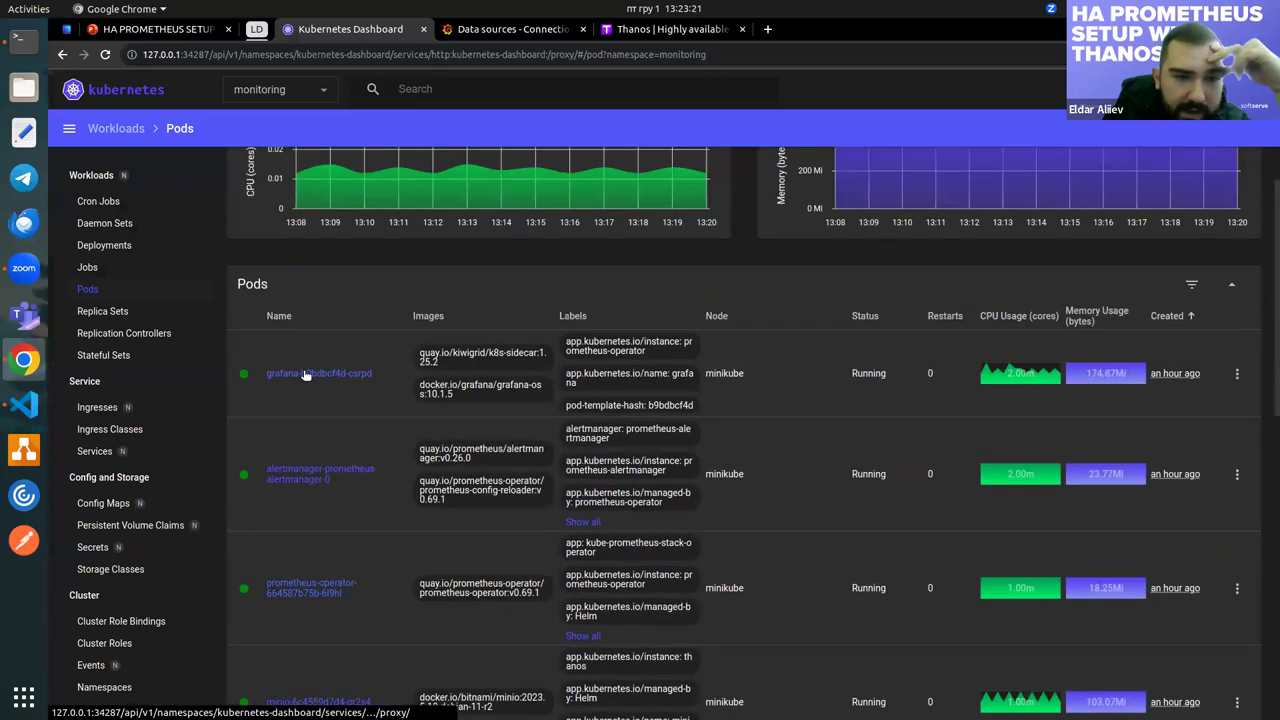
pyautogui.scroll(-7, 300, 350)
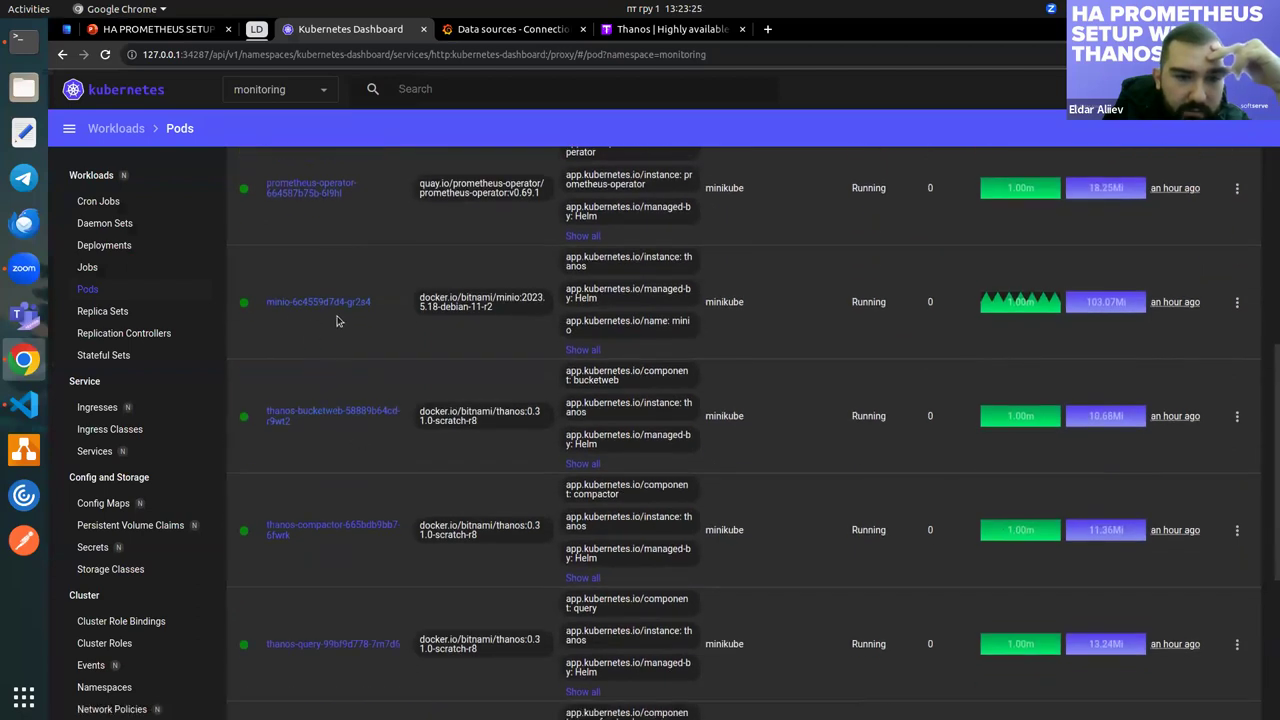
pyautogui.scroll(-3, 337, 321)
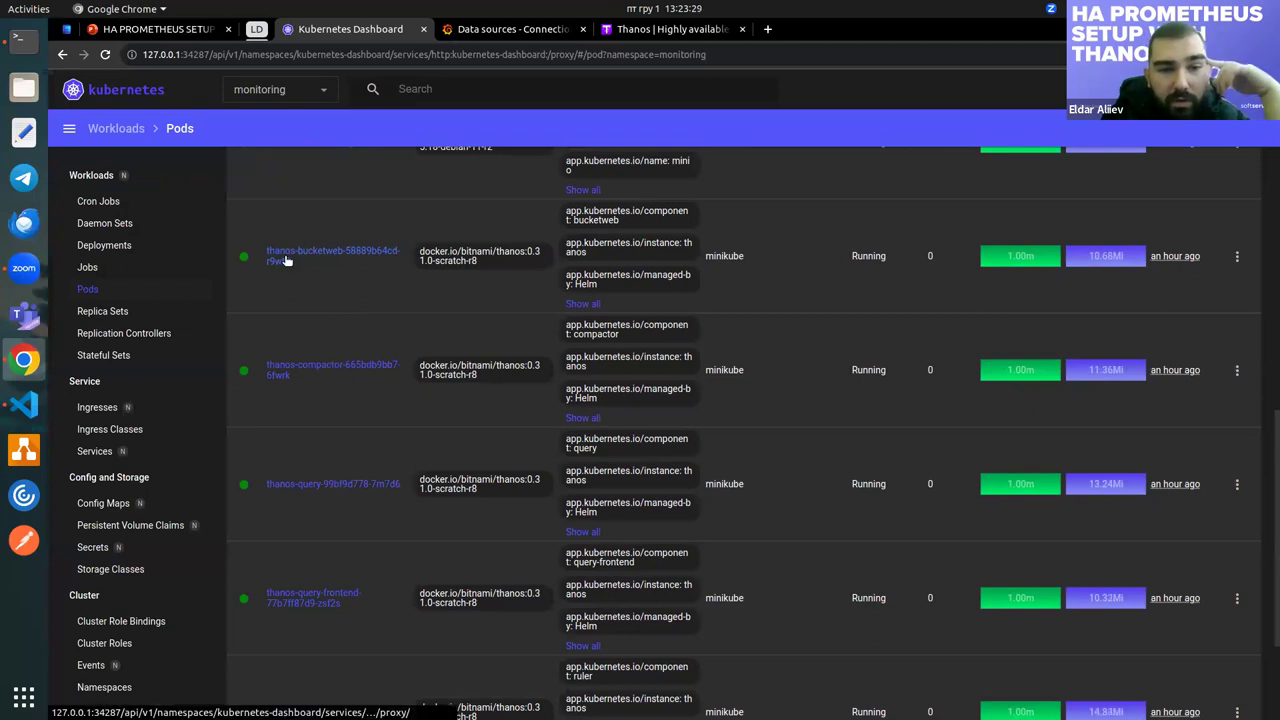
pyautogui.scroll(-3, 337, 330)
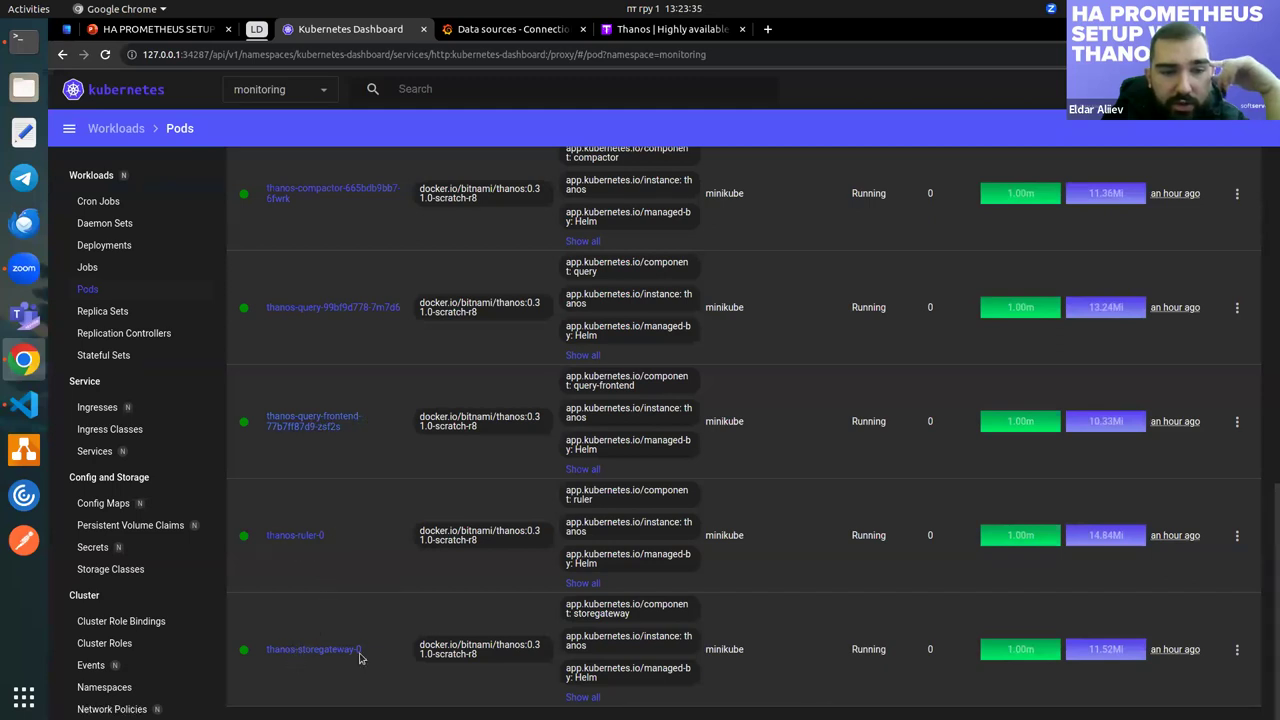
pyautogui.scroll(3, 308, 505)
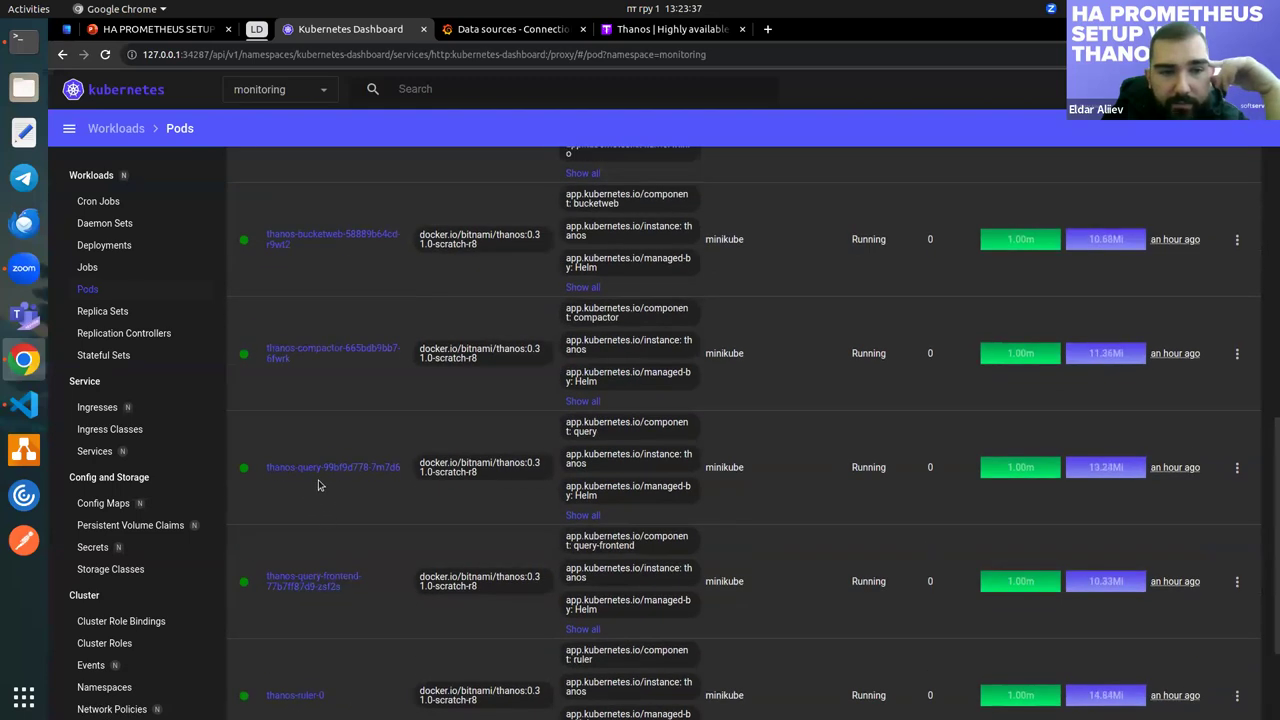
pyautogui.scroll(3, 371, 497)
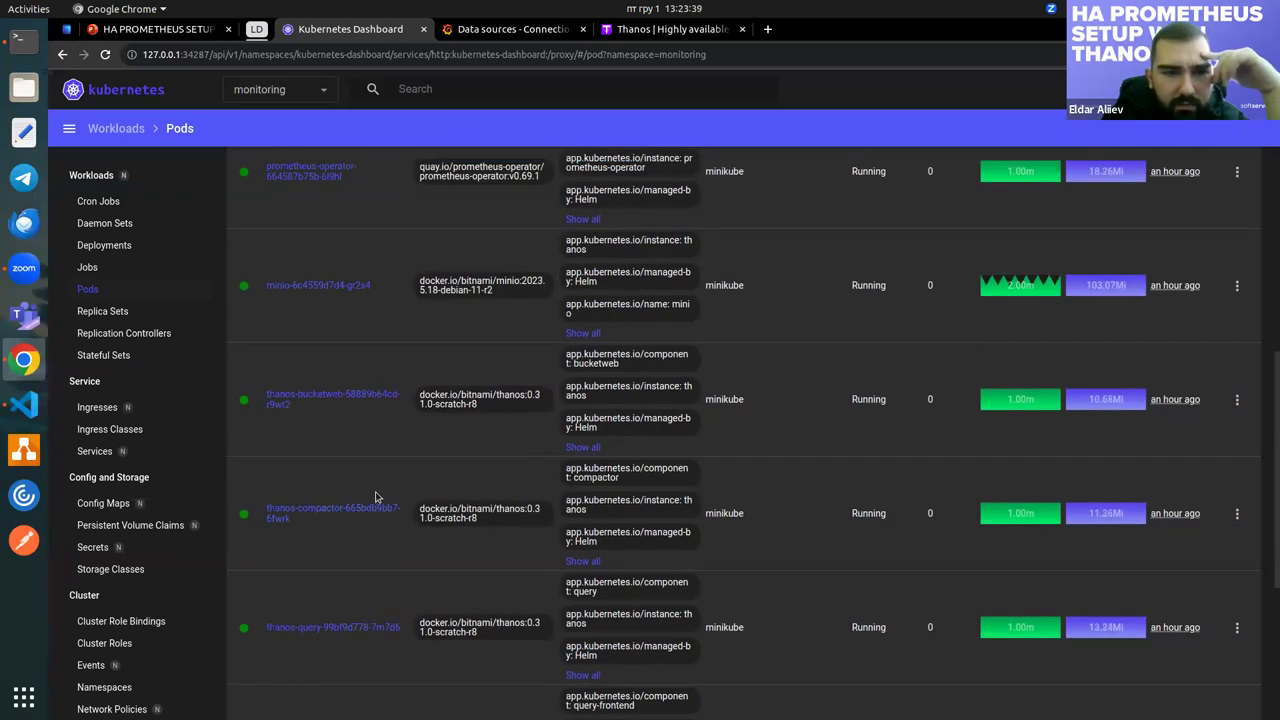
pyautogui.scroll(9, 376, 497)
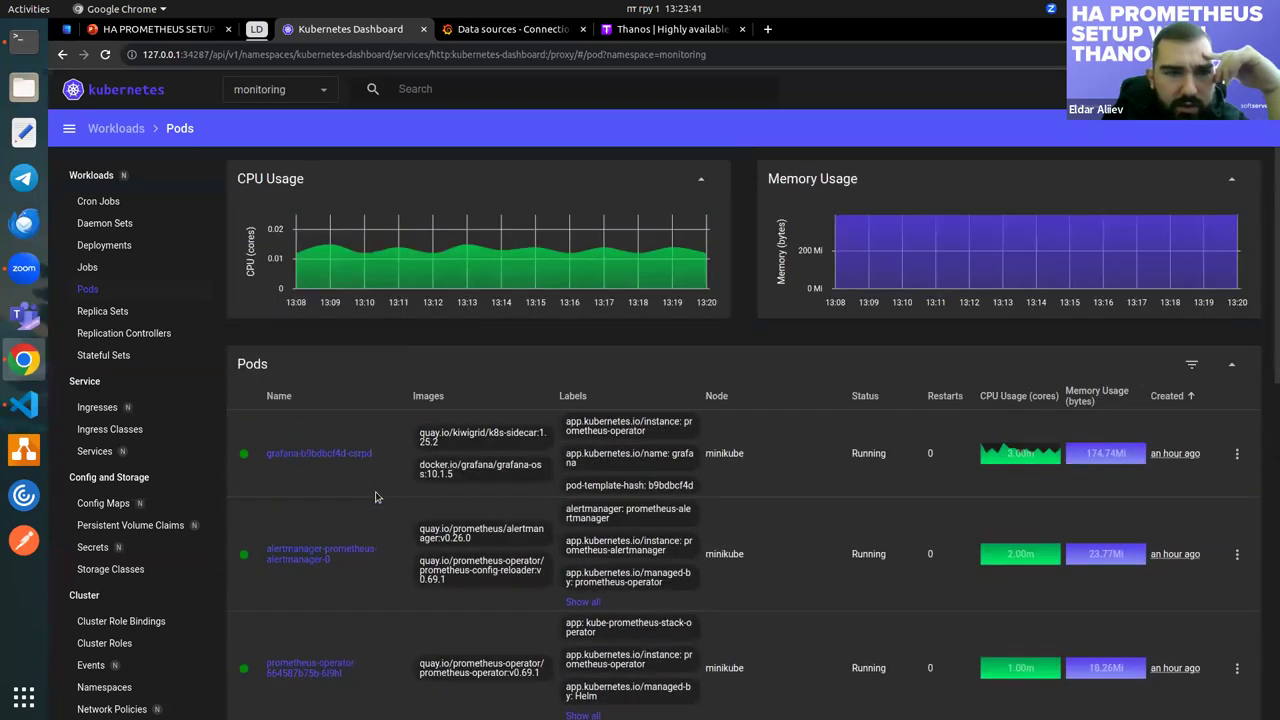
# Examine the services of the monitoring namespace and their internal endpoints
pyautogui.click(95, 451)
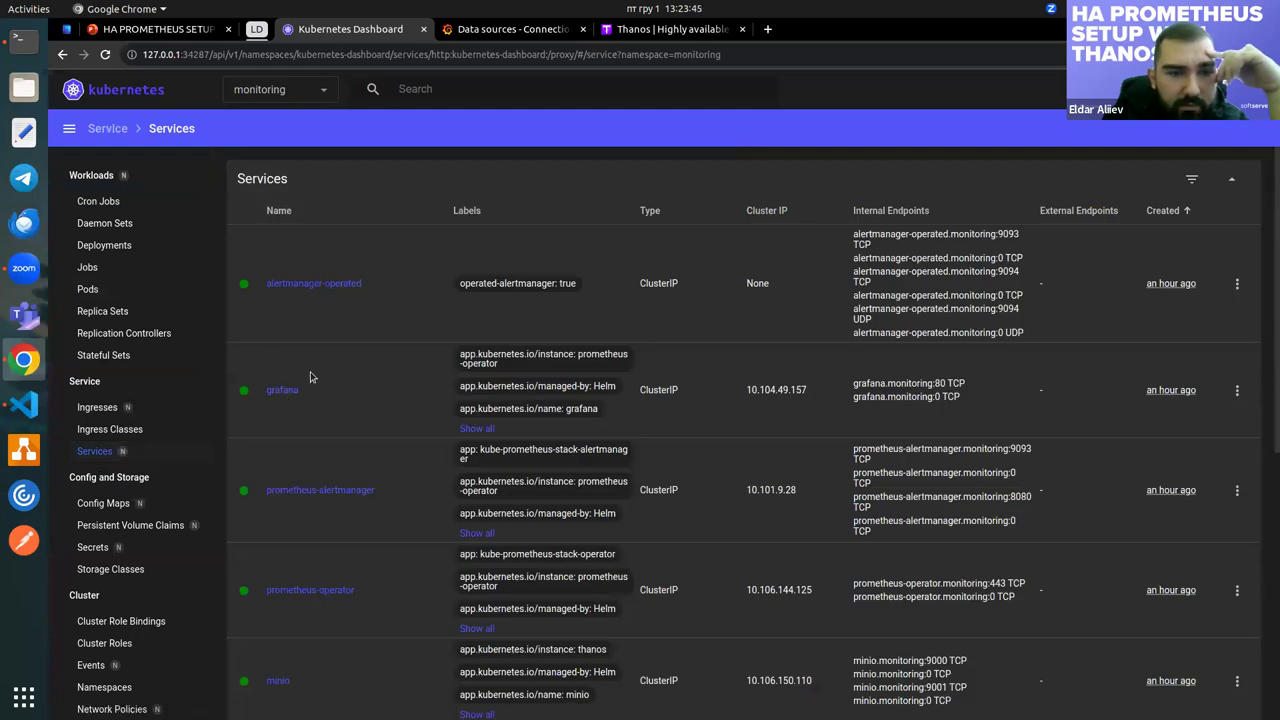
pyautogui.scroll(-3, 310, 377)
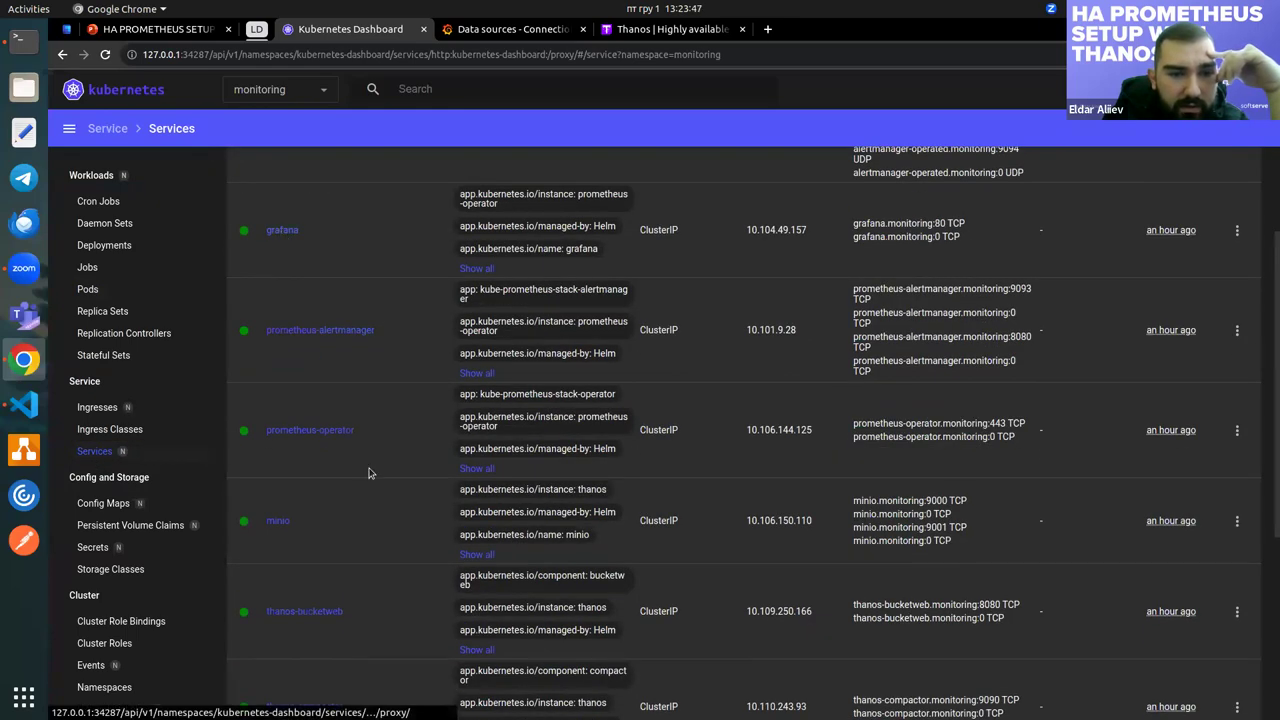
pyautogui.scroll(-6, 358, 514)
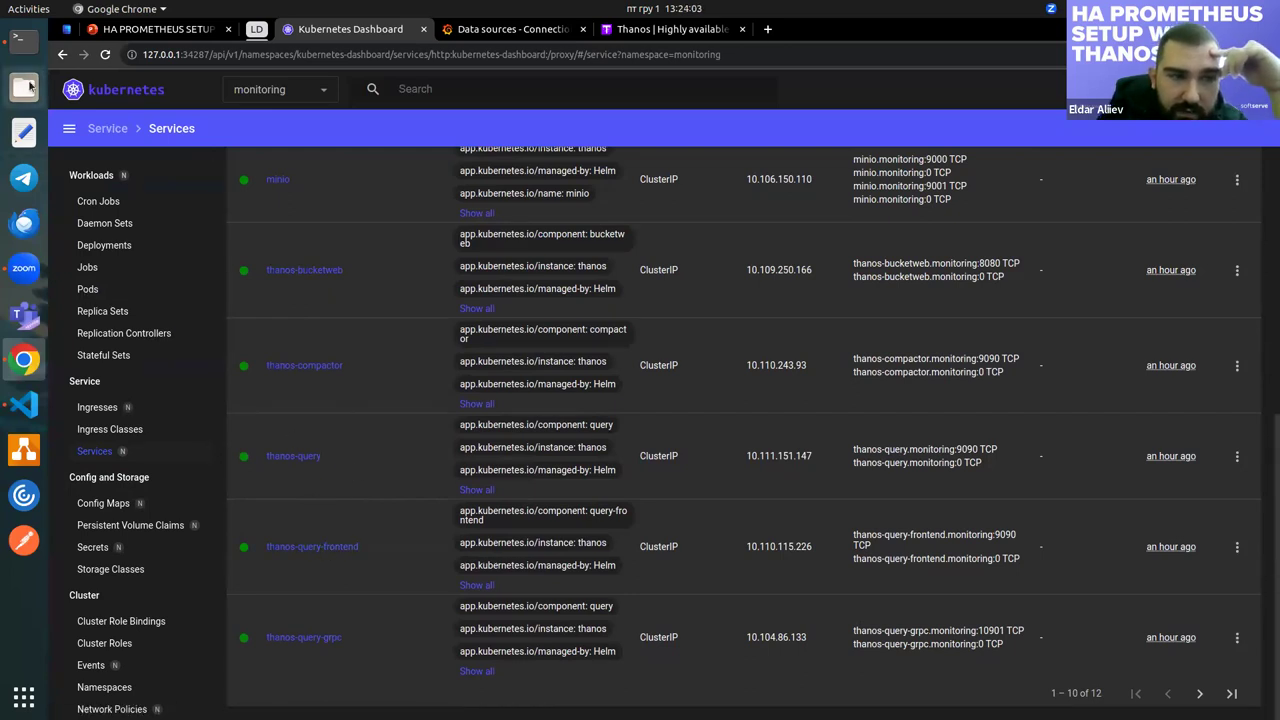
# Switch to the Terminal and check the running kubectl port-forward sessions, including the one for Grafana
pyautogui.click(24, 38)
pyautogui.click(438, 239)
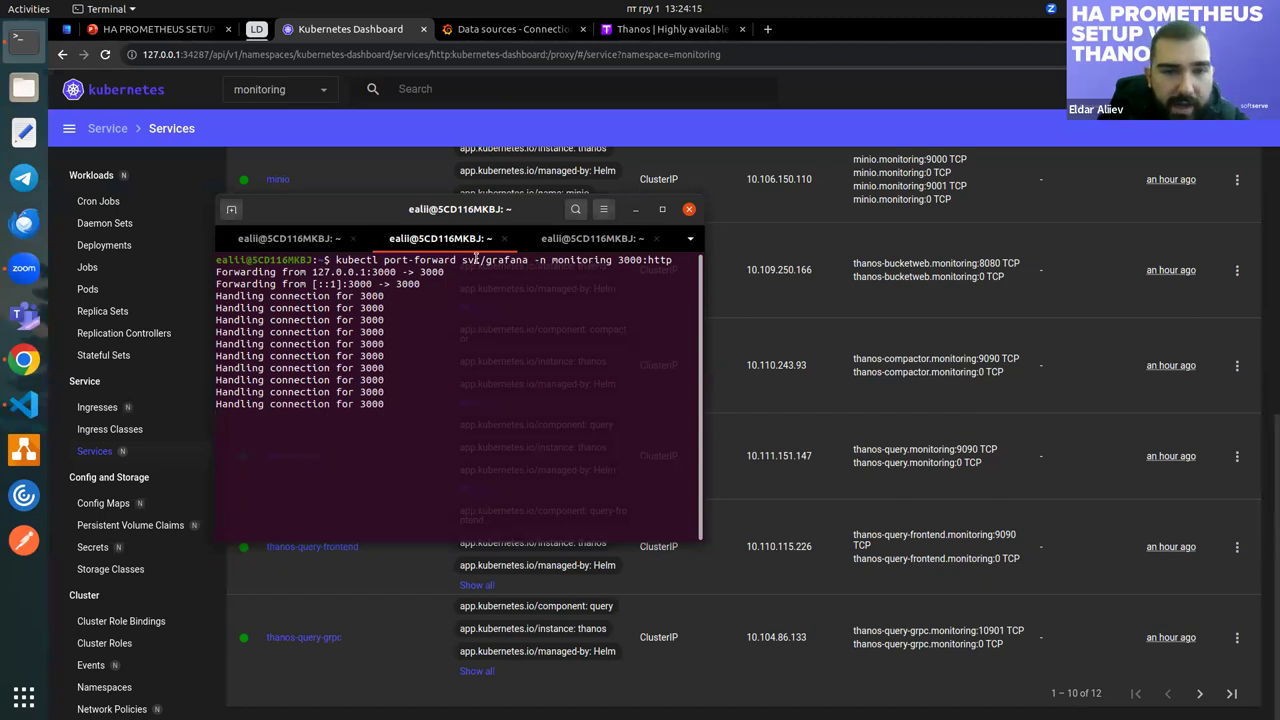
pyautogui.click(584, 240)
# Return to Chrome and view the query page of Thanos Query in both its graph and table views
pyautogui.click(355, 33)
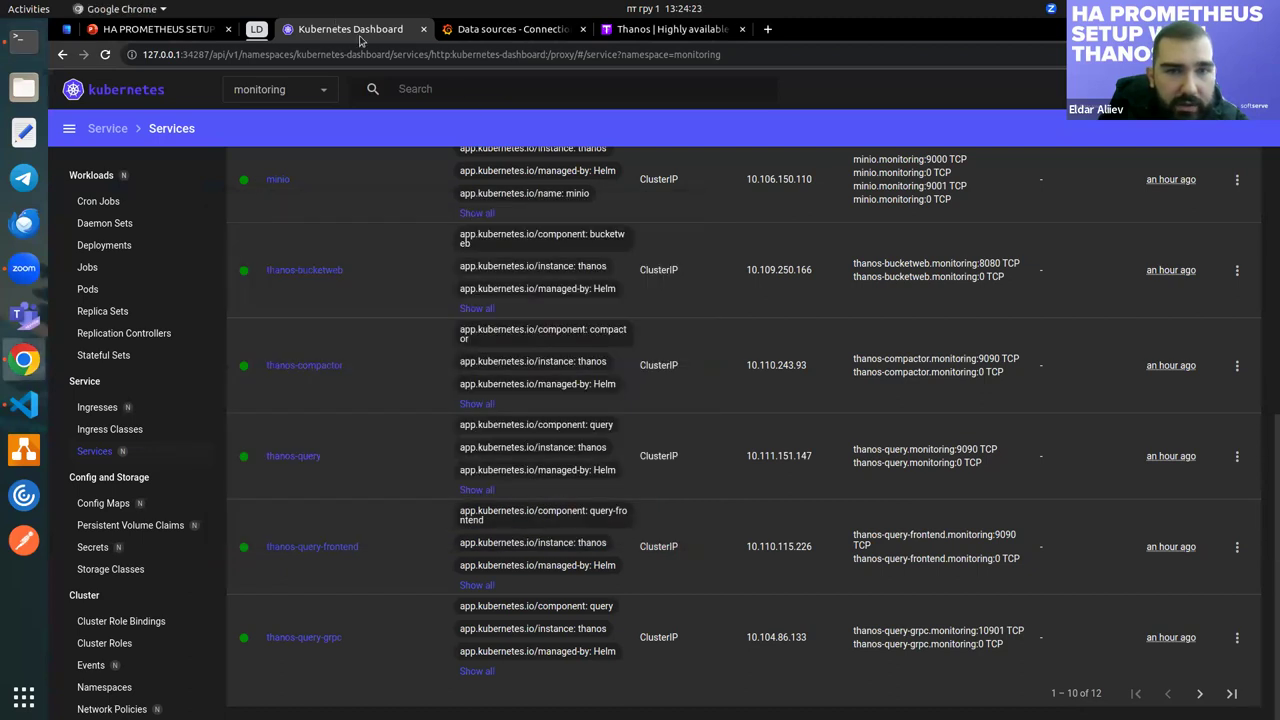
pyautogui.click(648, 30)
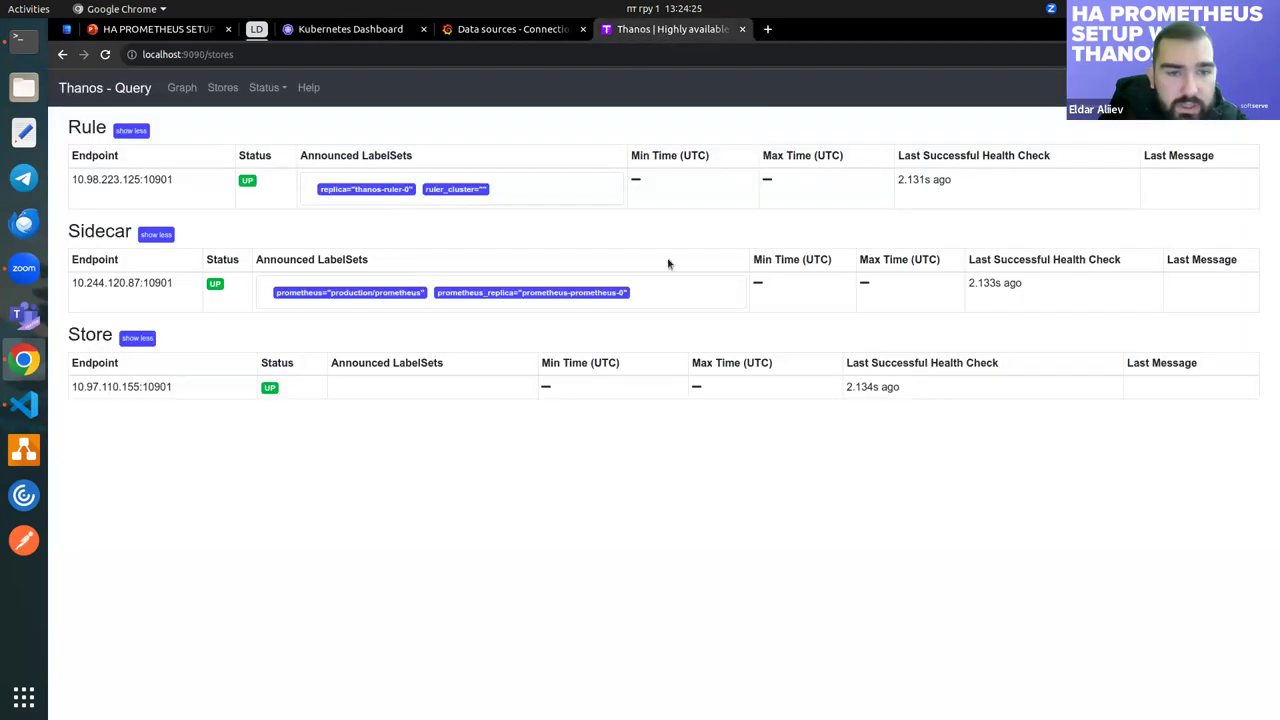
pyautogui.click(180, 89)
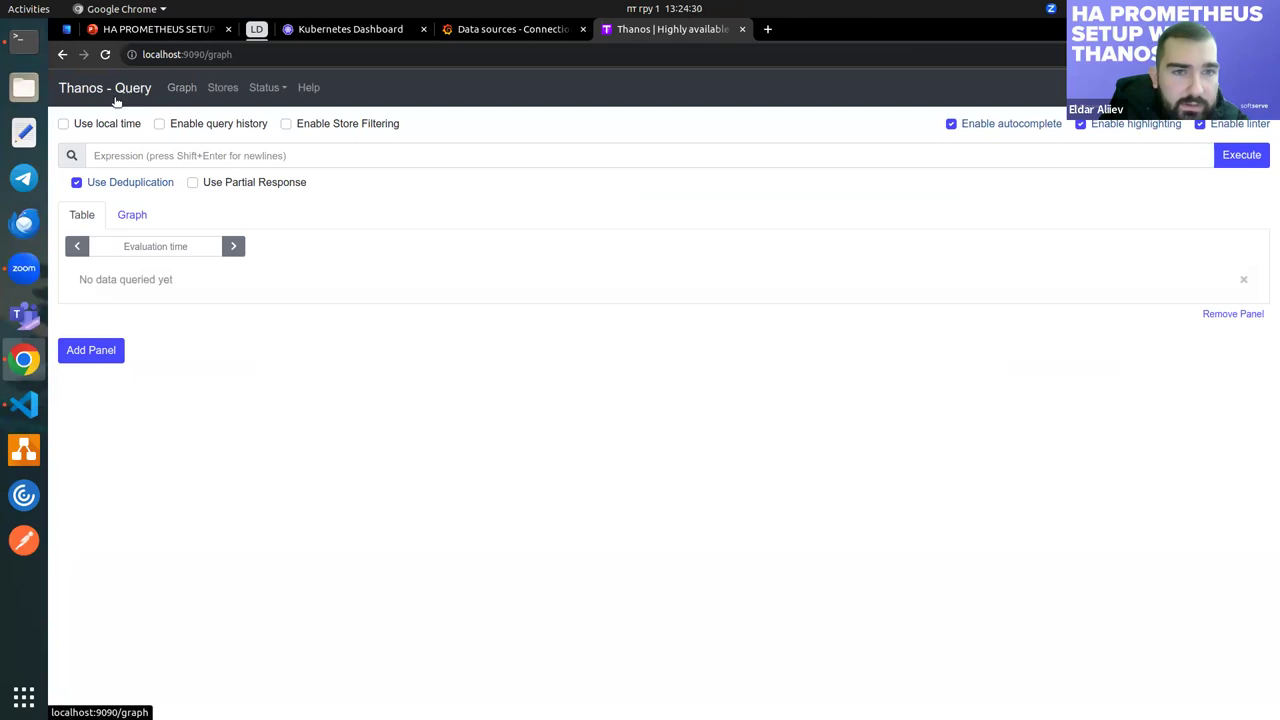
pyautogui.click(135, 228)
pyautogui.click(79, 218)
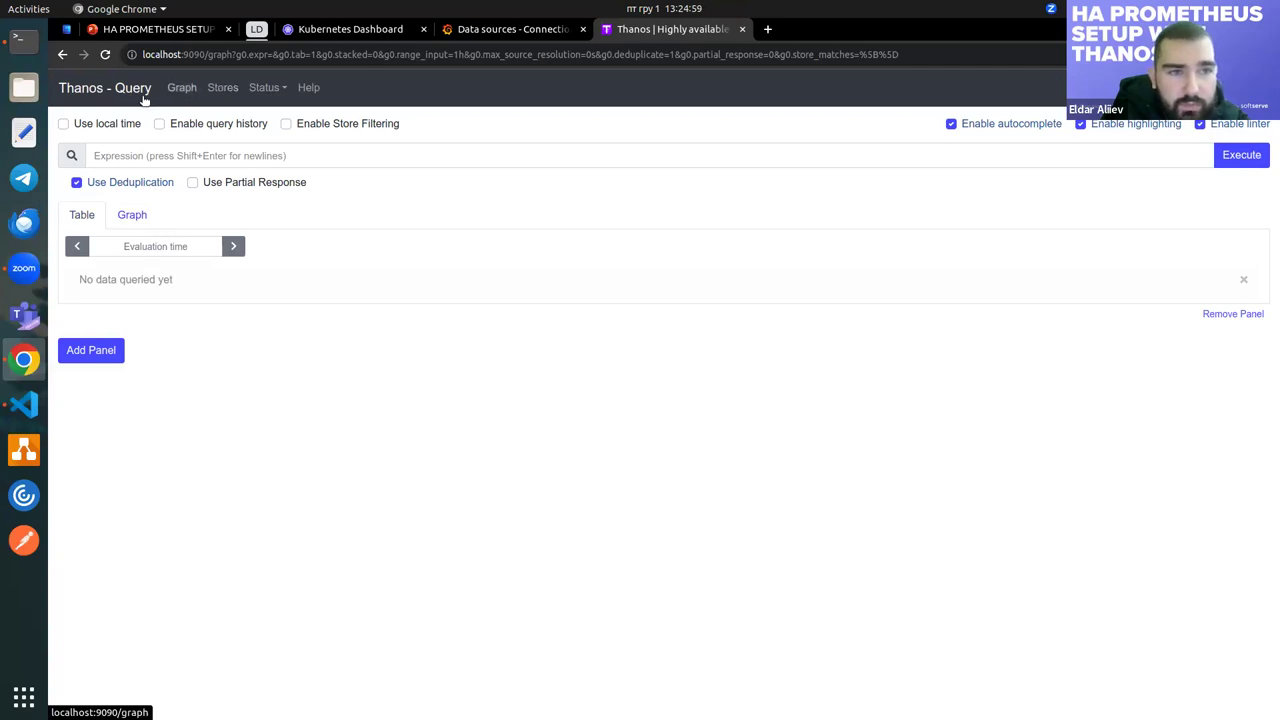
# Open the Thanos Query stores list and examine the Rule, Sidecar and Store endpoints with their announced labels
pyautogui.click(220, 89)
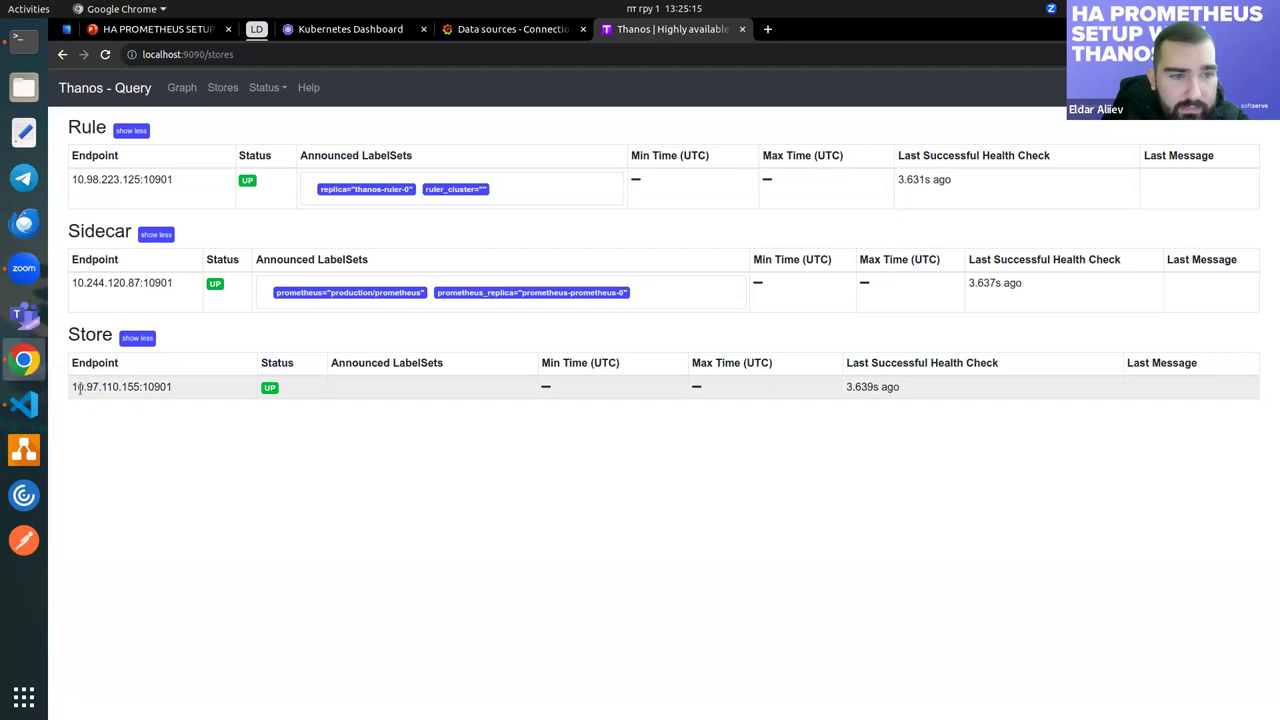
pyautogui.moveTo(80, 390)
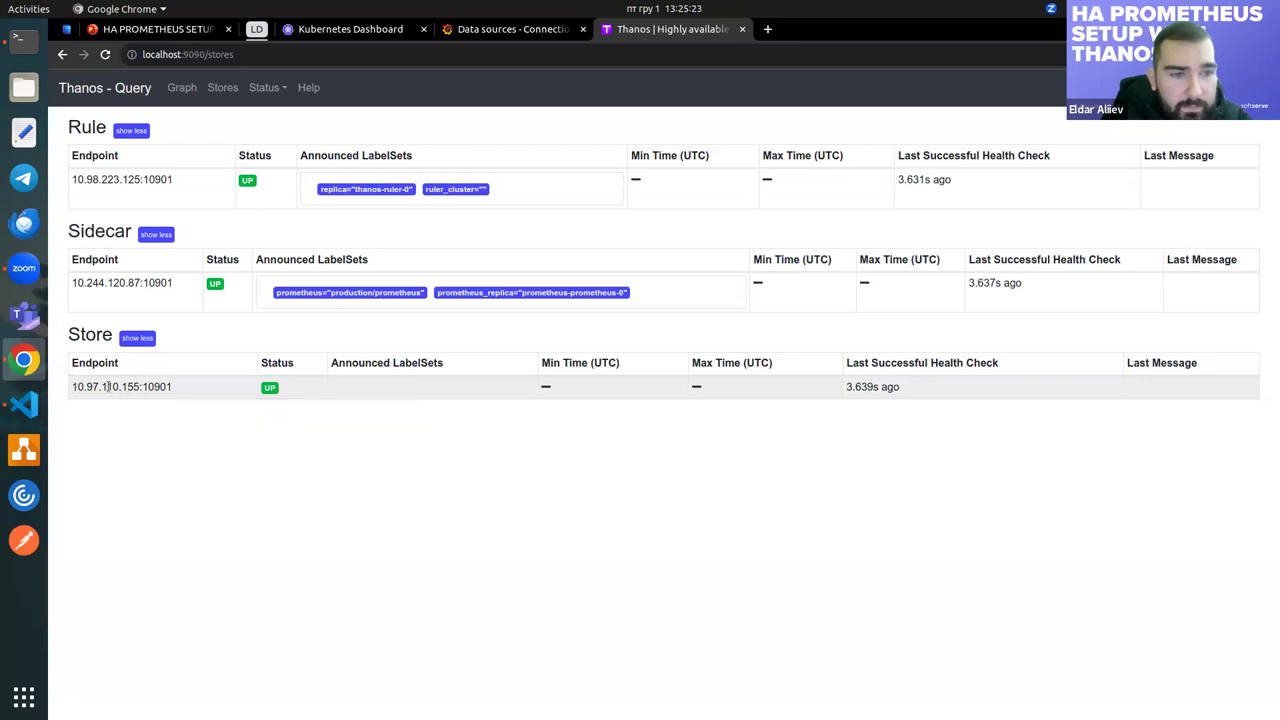
pyautogui.moveTo(184, 395)
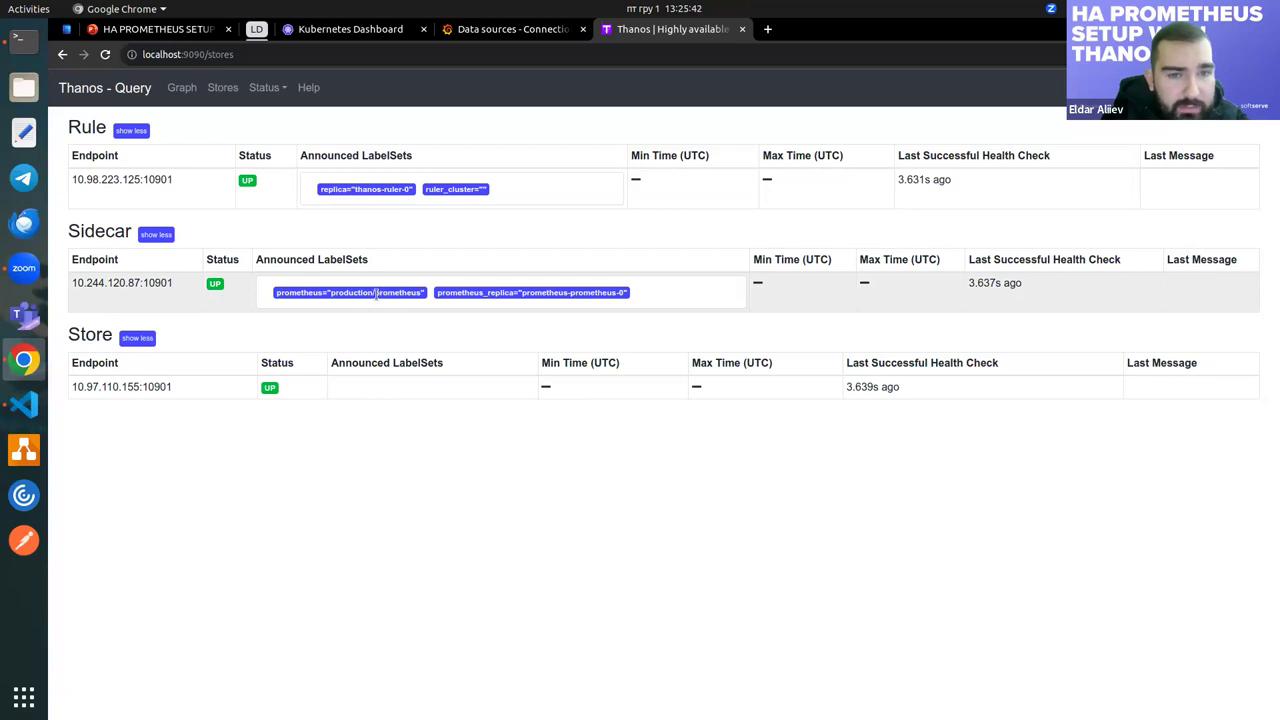
# Switch to VS Code, select the service account's namespace value, and enter kubectl apply -k manifests/prometheus/ -n production in the terminal without running it
pyautogui.click(24, 404)
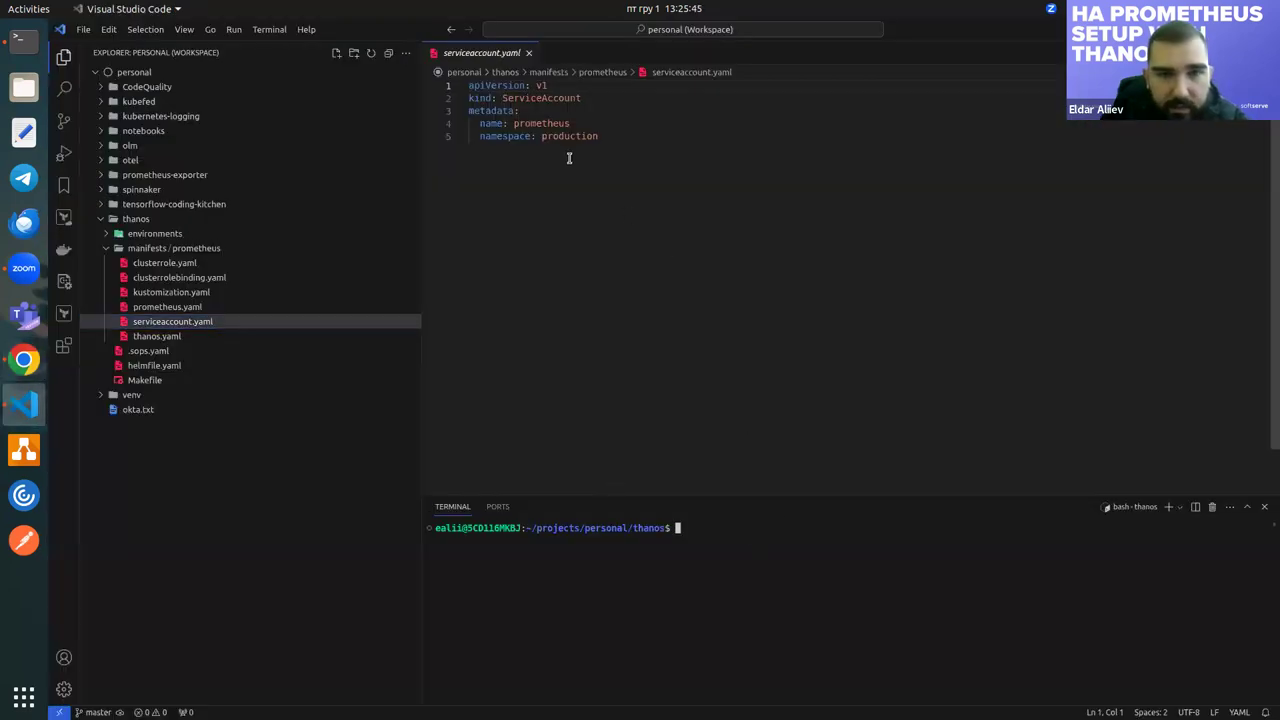
pyautogui.moveTo(618, 138); pyautogui.dragTo(541, 137)
pyautogui.click(770, 552)
pyautogui.write('kubectl apply -k manifests/prometheus/ -n production')
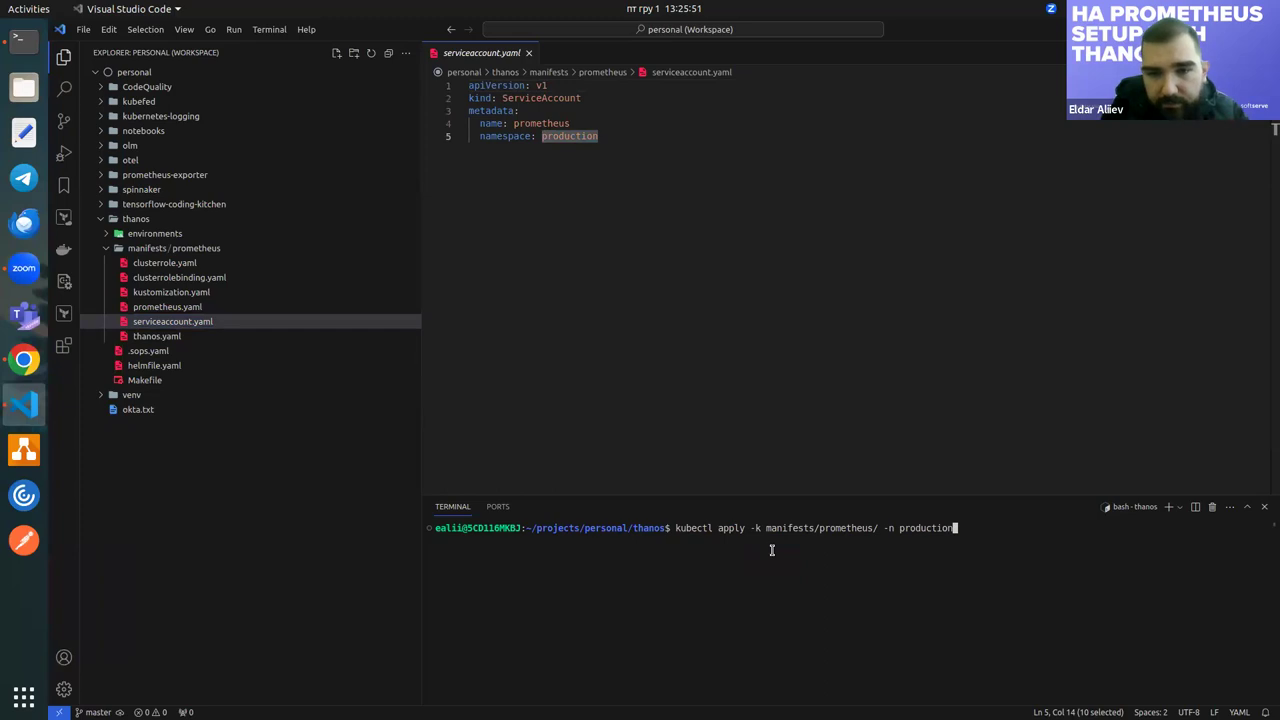
# Remove the -n production option from the pending kubectl apply command in the terminal
pyautogui.press('BackSpace')
pyautogui.press('BackSpace')
pyautogui.press('BackSpace')
pyautogui.press('BackSpace')
pyautogui.press('BackSpace')
pyautogui.press('BackSpace')
pyautogui.press('BackSpace')
pyautogui.press('BackSpace')
pyautogui.press('BackSpace')
pyautogui.press('BackSpace')
pyautogui.press('BackSpace')
pyautogui.press('BackSpace')
pyautogui.press('BackSpace')
pyautogui.press('BackSpace')
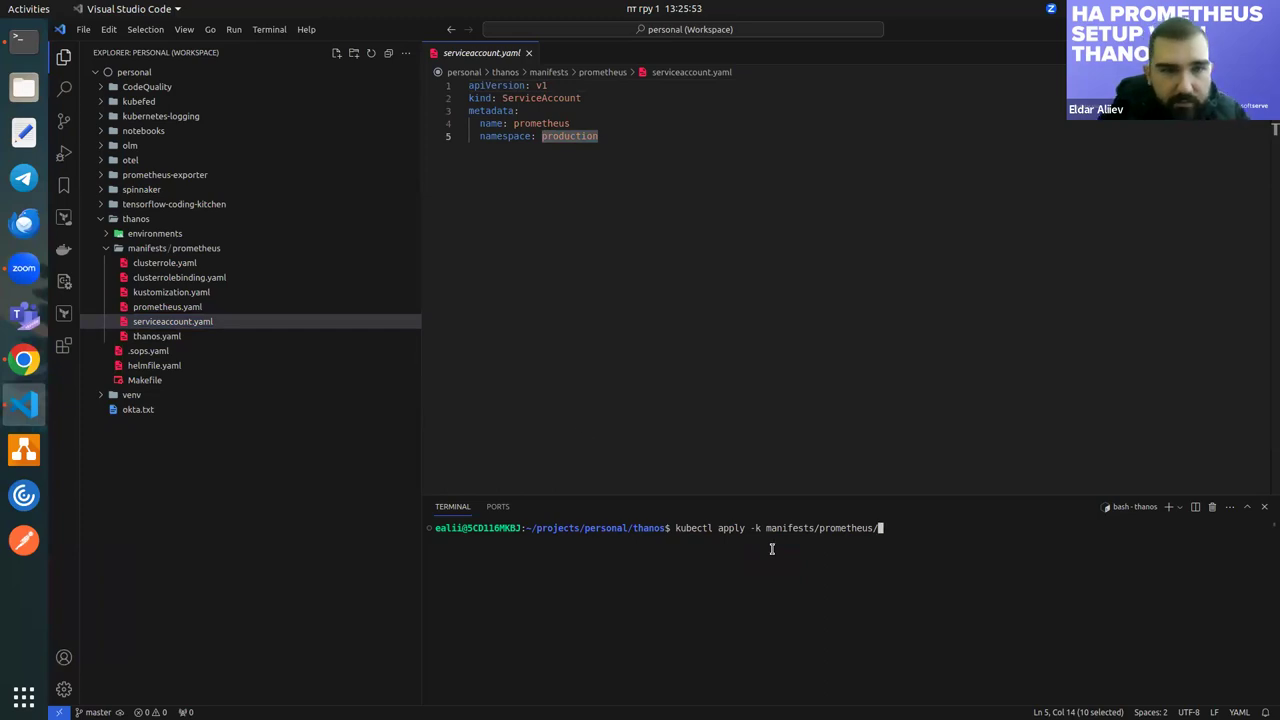
# Open the Makefile and review its deployment and port-forwarding targets, including deploy_prometheus, connect and grafana
pyautogui.click(240, 381)
pyautogui.scroll(-5, 676, 370)
pyautogui.click(676, 370)
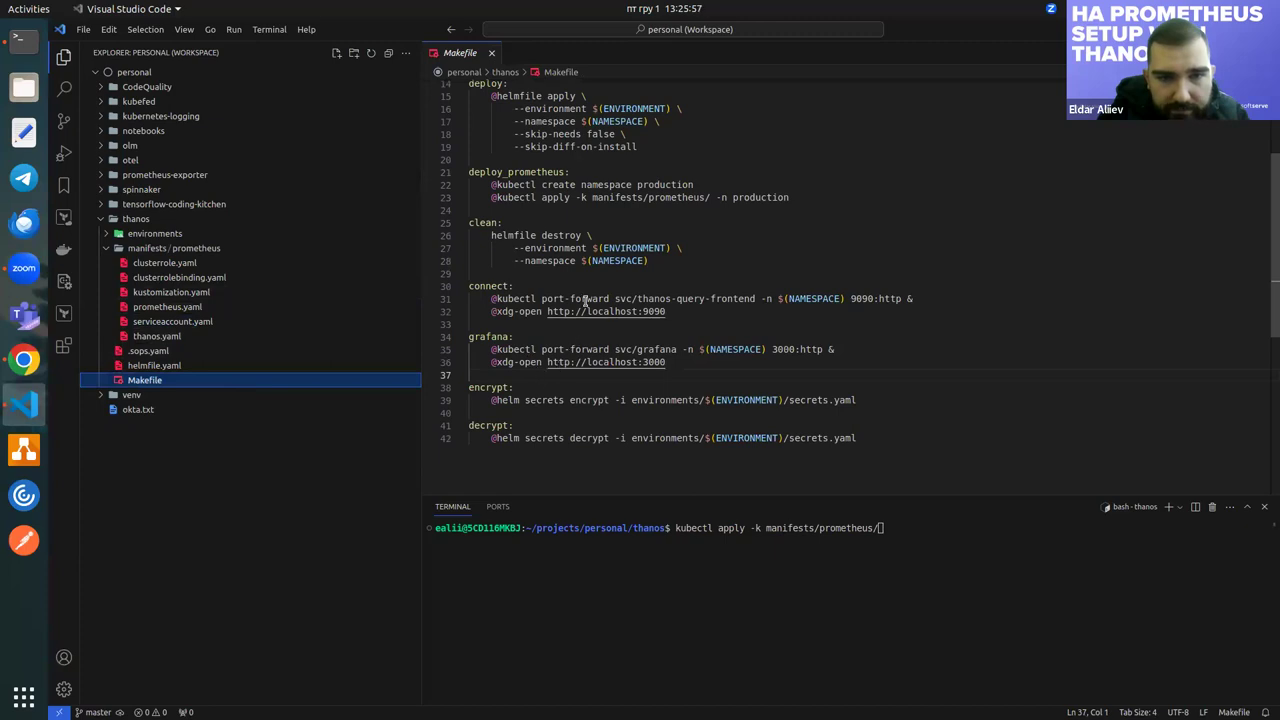
# Replace the pending apply command in the terminal with kubectl create ns staging and run it
pyautogui.click(954, 558)
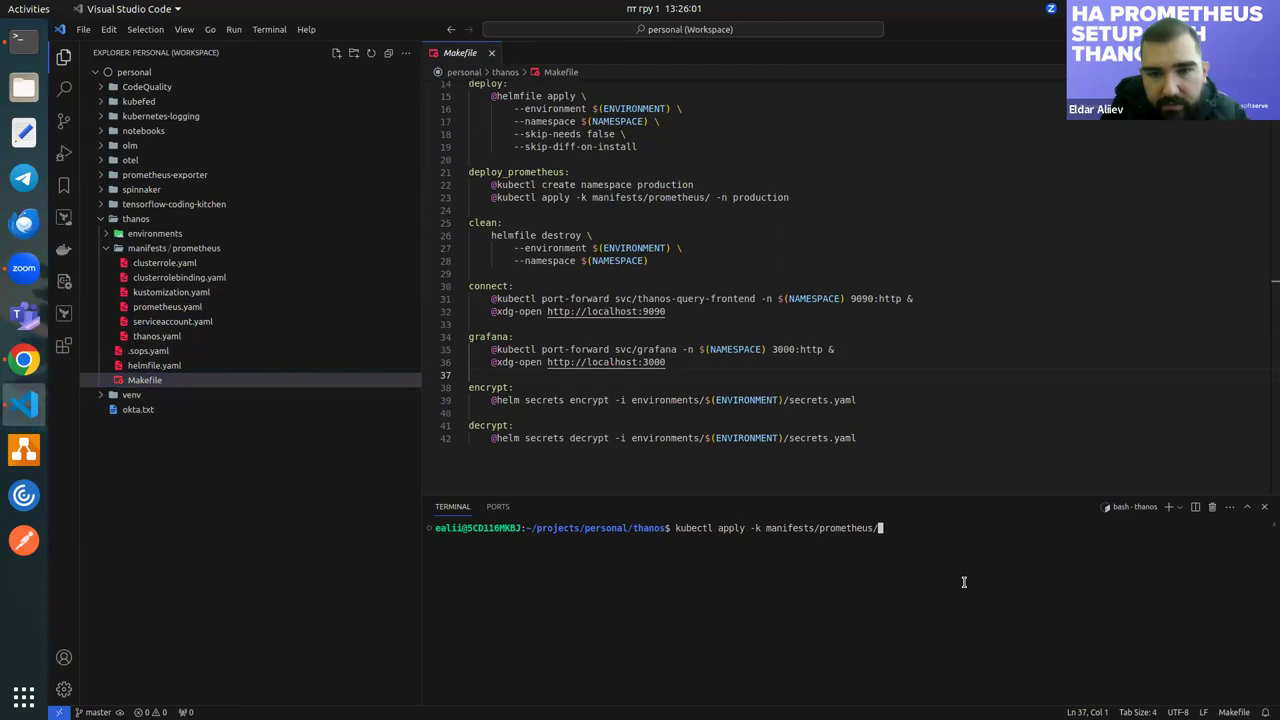
pyautogui.press('BackSpace')
pyautogui.press('BackSpace')
pyautogui.press('BackSpace')
pyautogui.press('BackSpace')
pyautogui.press('BackSpace')
pyautogui.press('BackSpace')
pyautogui.press('BackSpace')
pyautogui.press('BackSpace')
pyautogui.press('BackSpace')
pyautogui.press('BackSpace')
pyautogui.press('BackSpace')
pyautogui.press('BackSpace')
pyautogui.press('BackSpace')
pyautogui.press('BackSpace')
pyautogui.press('BackSpace')
pyautogui.press('BackSpace')
pyautogui.press('BackSpace')
pyautogui.press('BackSpace')
pyautogui.press('BackSpace')
pyautogui.press('BackSpace')
pyautogui.write('create ns ')
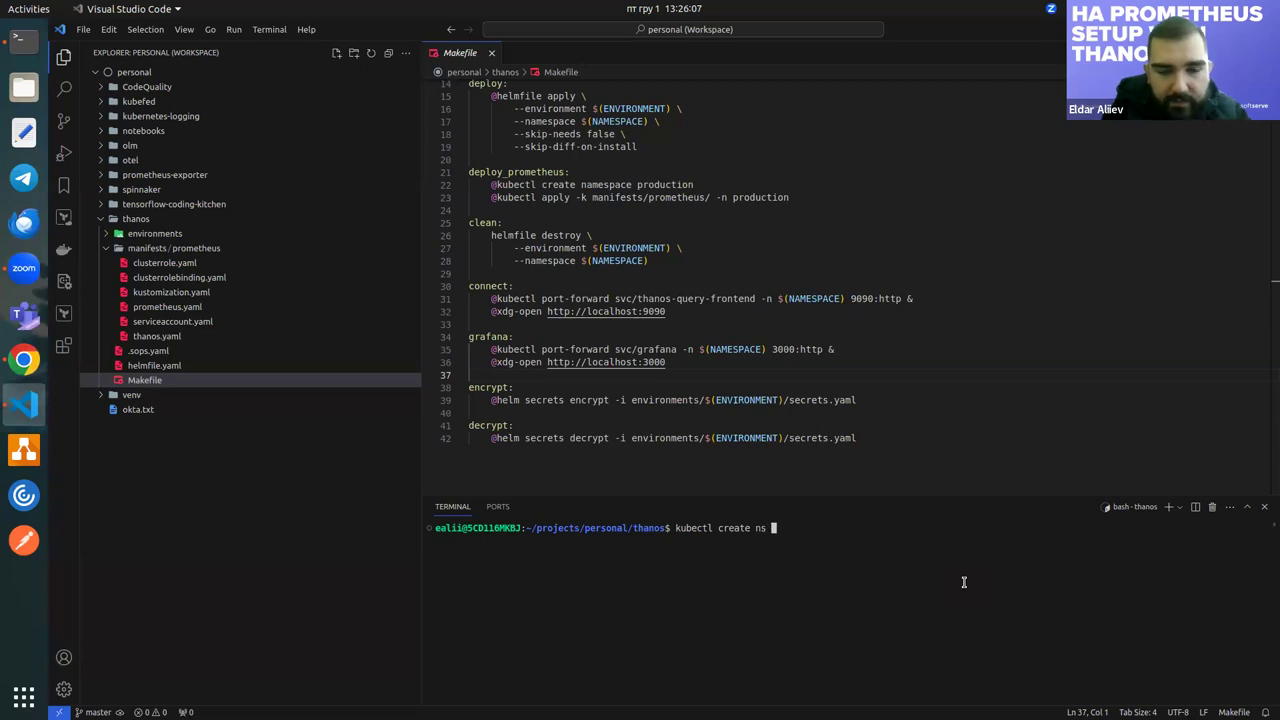
pyautogui.write('staging')
pyautogui.press('Return')
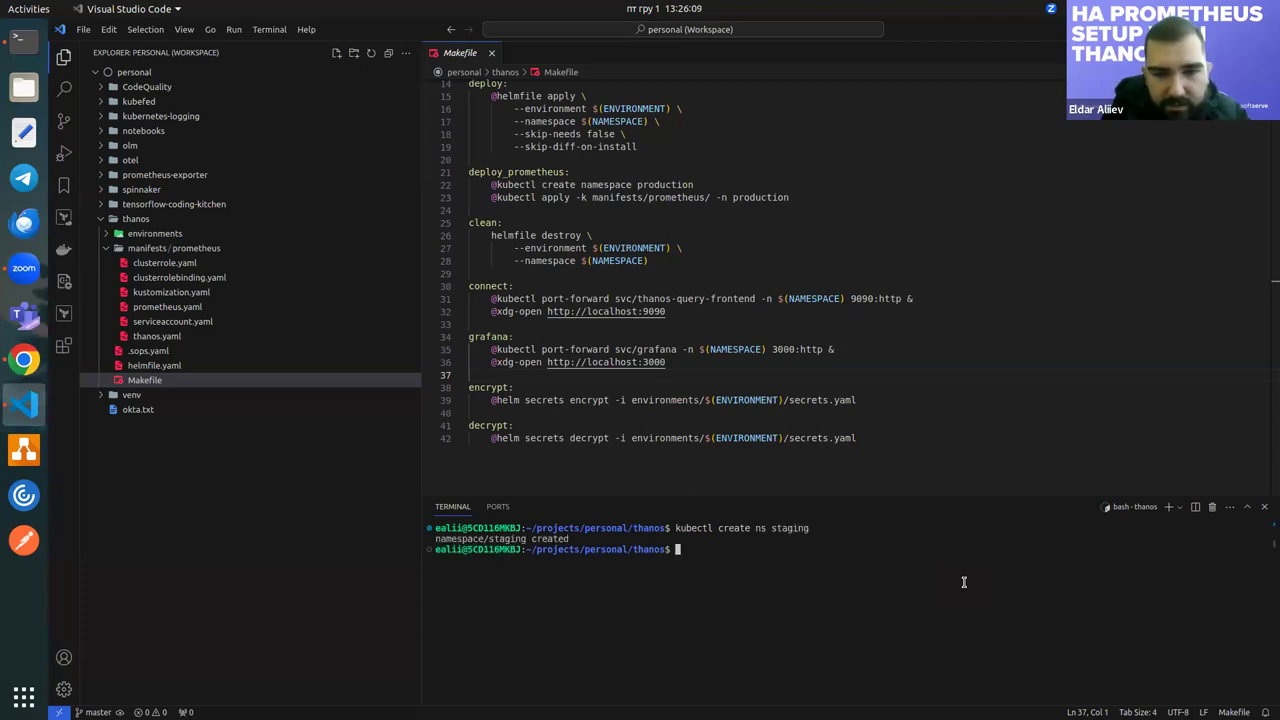
# Try to deploy the Prometheus manifests to the staging namespace with kubectl apply -k manifests/prometheus/ -n staging
pyautogui.press('Up')
pyautogui.press('Up')
pyautogui.press('Up')
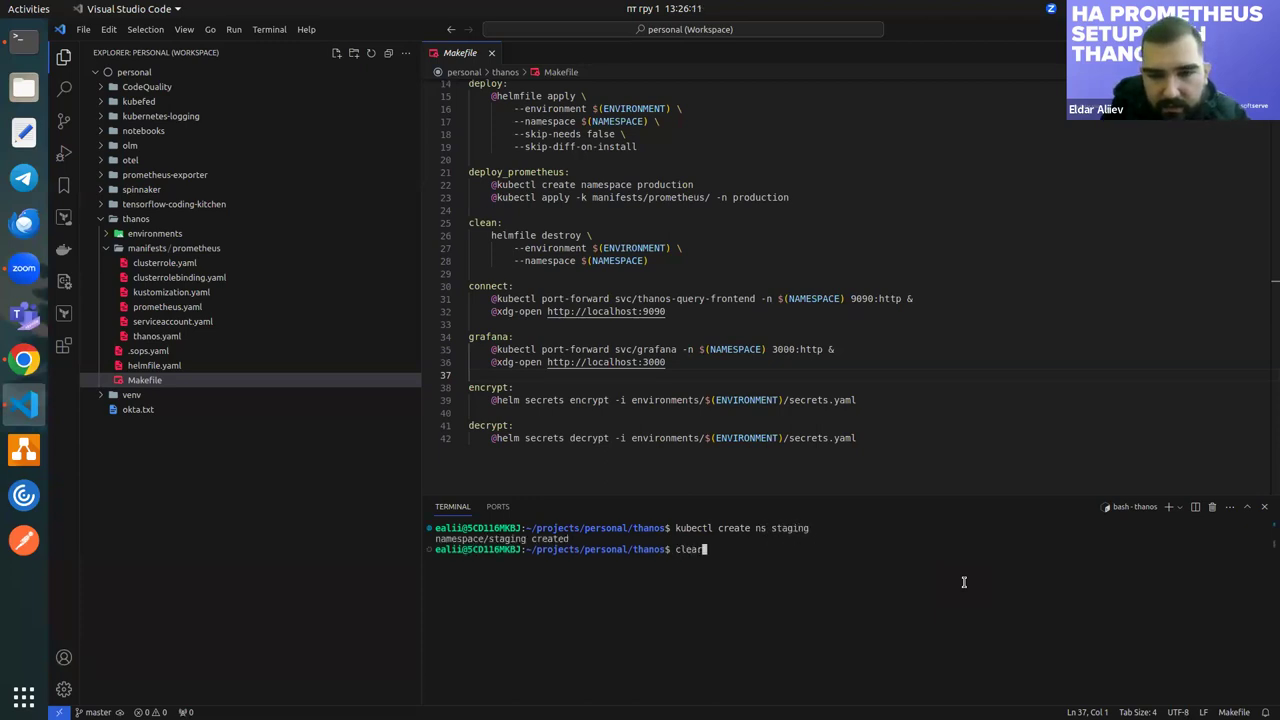
pyautogui.press('BackSpace')
pyautogui.press('BackSpace')
pyautogui.press('BackSpace')
pyautogui.press('BackSpace')
pyautogui.press('BackSpace')
pyautogui.press('BackSpace')
pyautogui.press('BackSpace')
pyautogui.press('BackSpace')
pyautogui.write('sts/prometheus/ -n stagin')
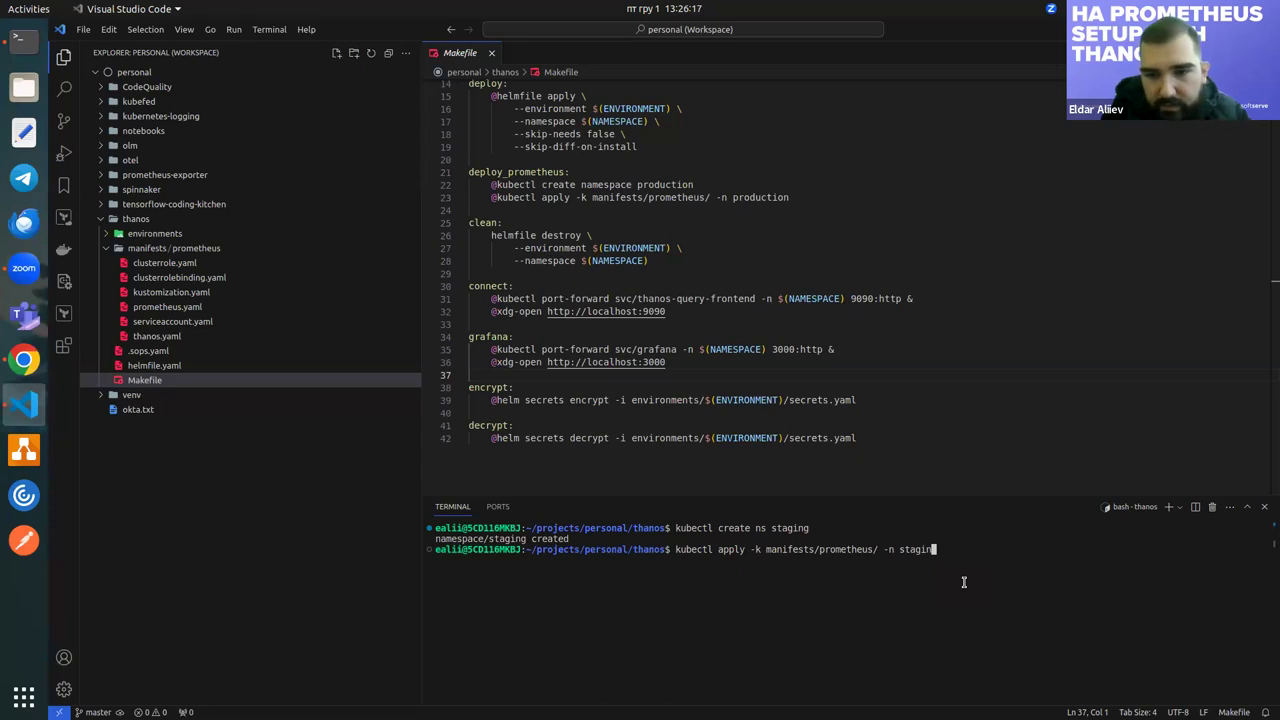
pyautogui.press('Return')
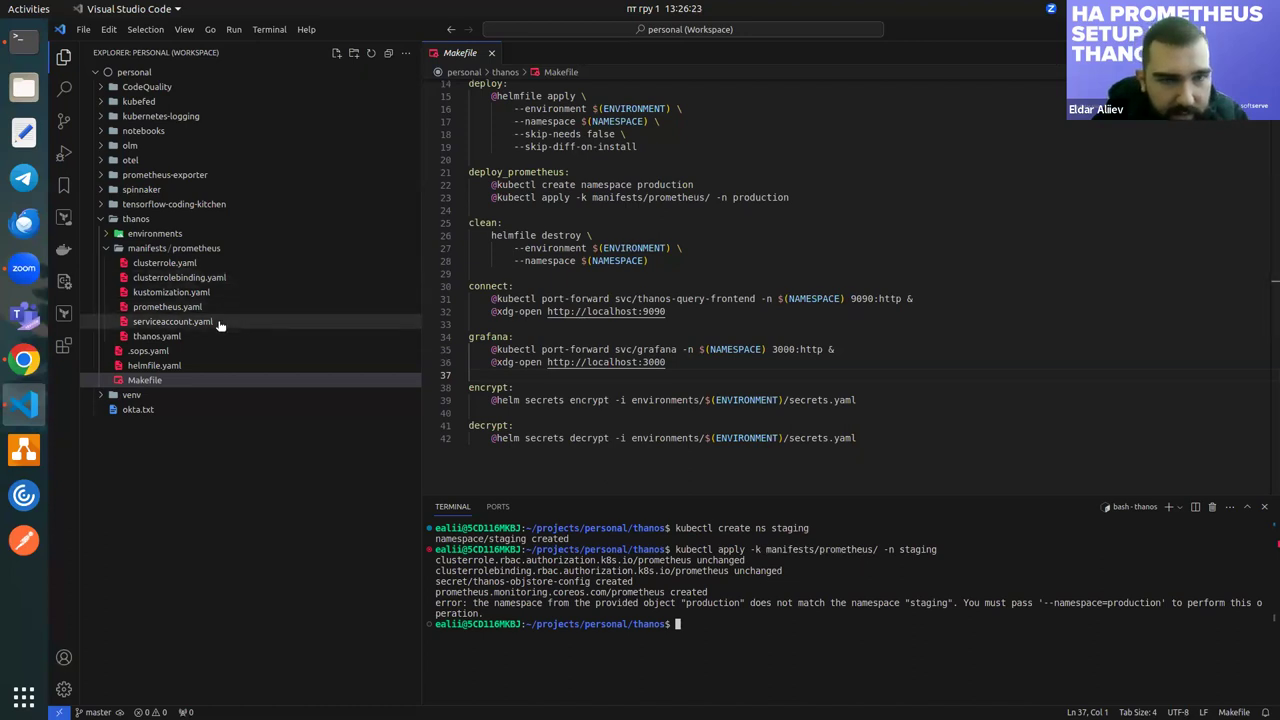
# Open serviceaccount.yaml and start replacing the service account's namespace value, entering s
pyautogui.click(172, 321)
pyautogui.doubleClick(585, 136)
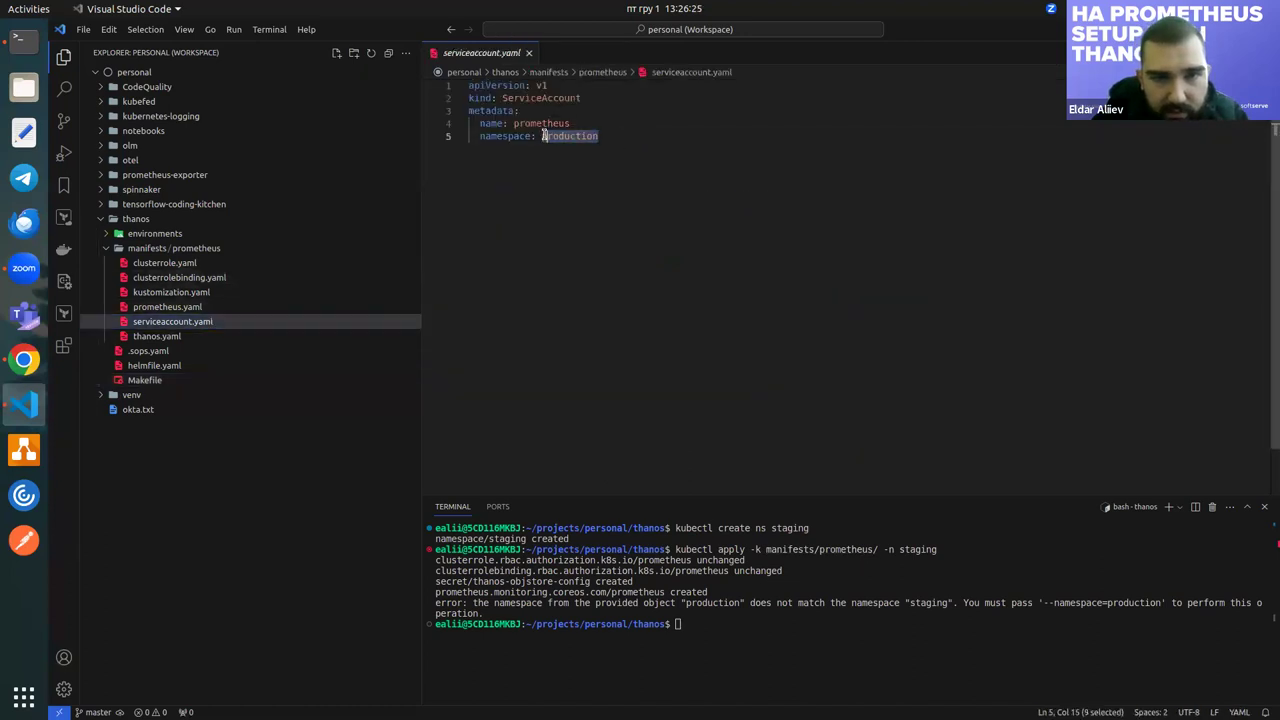
pyautogui.write('s')
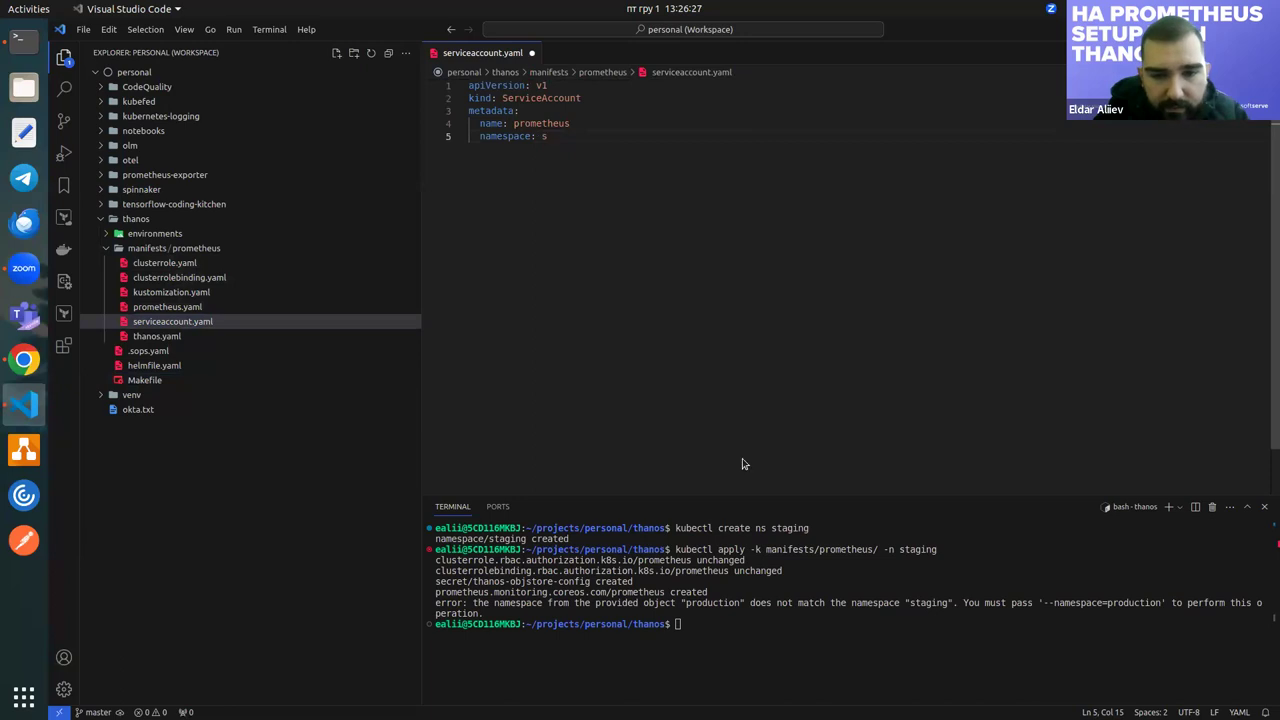
# Remove the Prometheus resources by running kubectl delete -k manifests/prometheus/ -n staging in the terminal
pyautogui.press('Up')
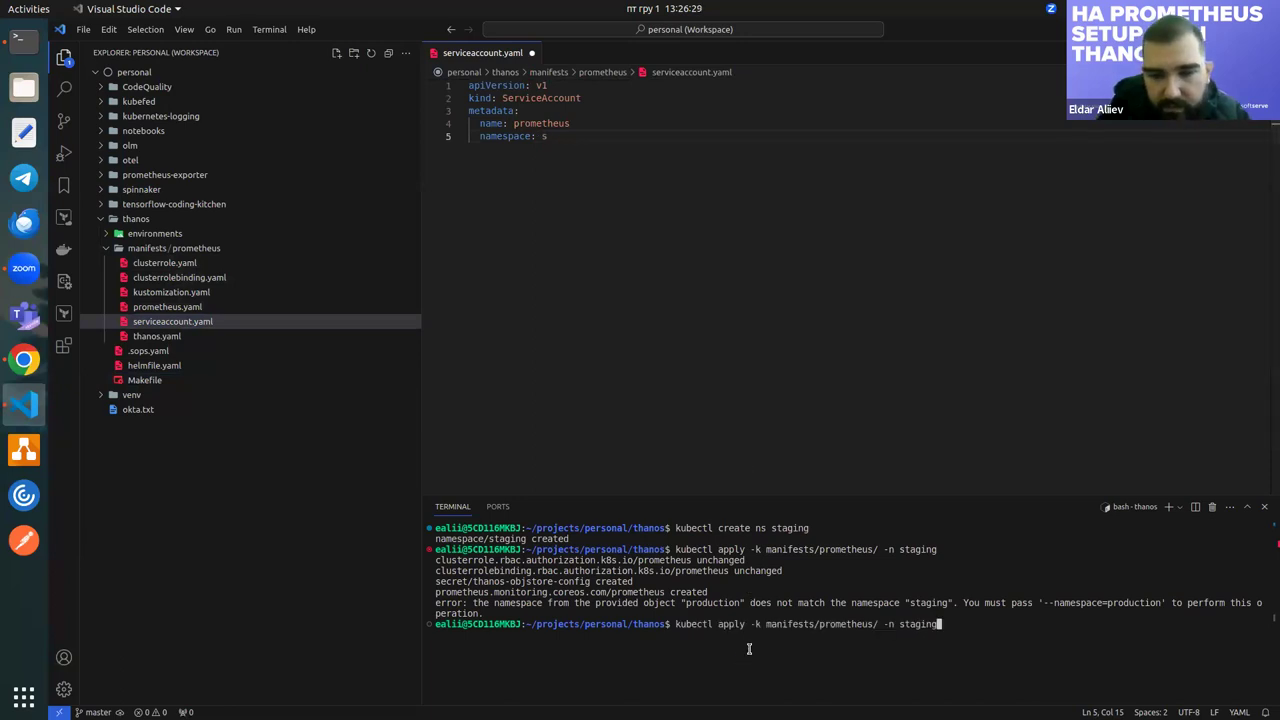
pyautogui.press('Left')
pyautogui.press('Left')
pyautogui.press('Left')
pyautogui.press('Left')
pyautogui.press('Left')
pyautogui.press('Left')
pyautogui.press('Left')
pyautogui.press('Left')
pyautogui.press('Left')
pyautogui.press('Left')
pyautogui.press('Left')
pyautogui.press('Left')
pyautogui.press('Left')
pyautogui.press('Left')
pyautogui.press('Left')
pyautogui.press('Left')
pyautogui.press('Left')
pyautogui.press('Left')
pyautogui.press('Left')
pyautogui.press('Left')
pyautogui.press('BackSpace')
pyautogui.press('BackSpace')
pyautogui.press('BackSpace')
pyautogui.press('BackSpace')
pyautogui.press('BackSpace')
pyautogui.write('delete')
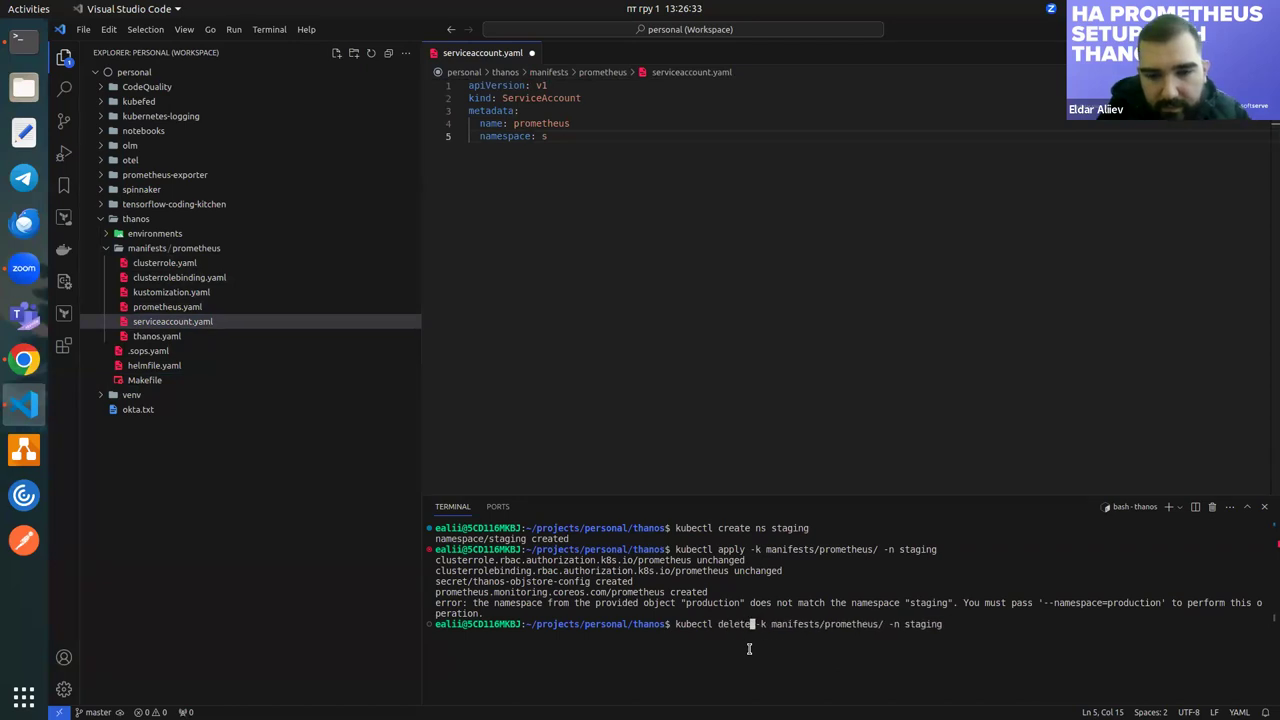
pyautogui.press('Return')
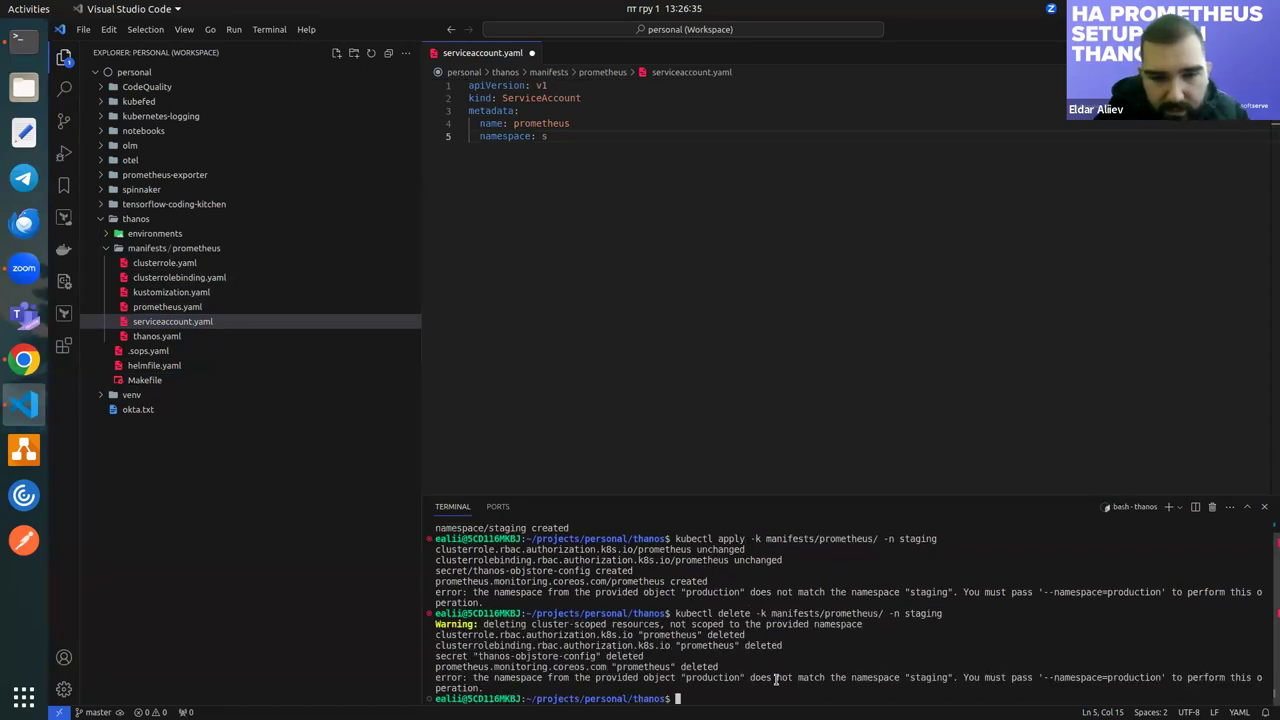
# Complete the service account's namespace value as staging and save serviceaccount.yaml
pyautogui.click(560, 135)
pyautogui.write('taging')
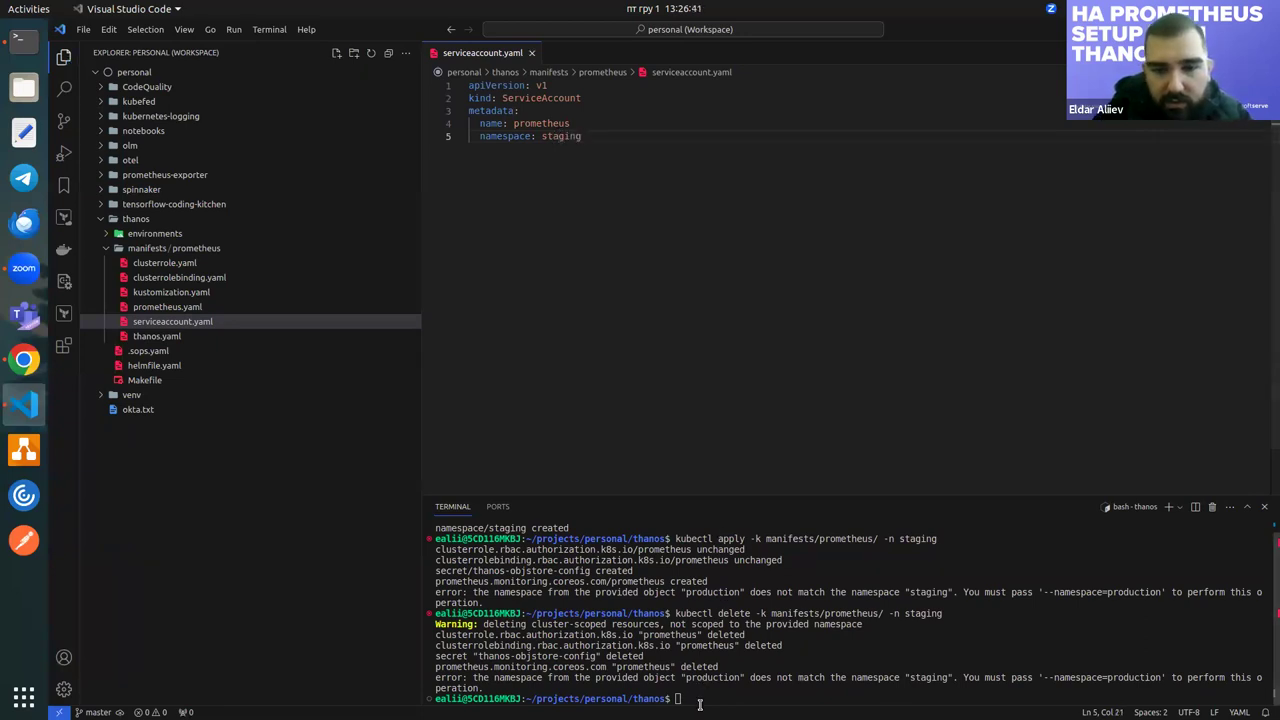
# Clear the terminal and rerun kubectl delete -k manifests/prometheus/ -n staging
pyautogui.click(700, 700)
pyautogui.write('clear')
pyautogui.press('Return')
pyautogui.press('Up')
pyautogui.press('Up')
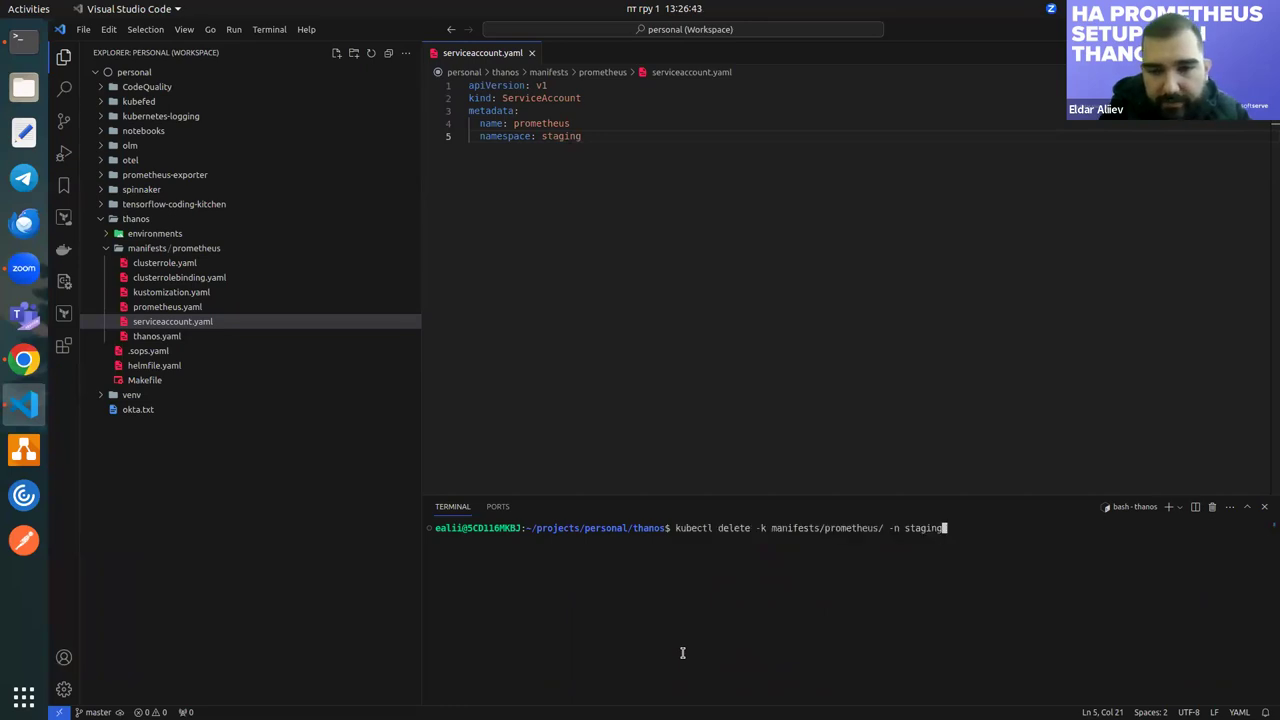
pyautogui.press('Return')
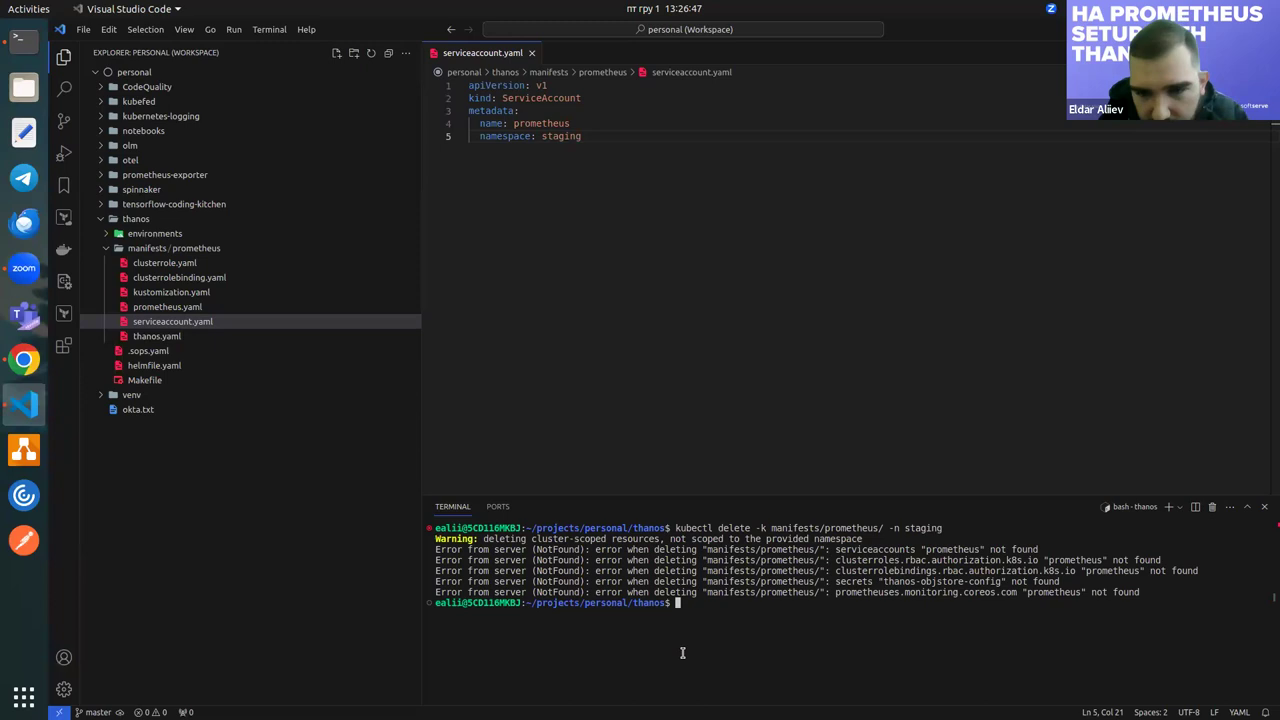
# Deploy the Prometheus manifests by running kubectl apply -k manifests/prometheus/ -n staging again
pyautogui.press('Up')
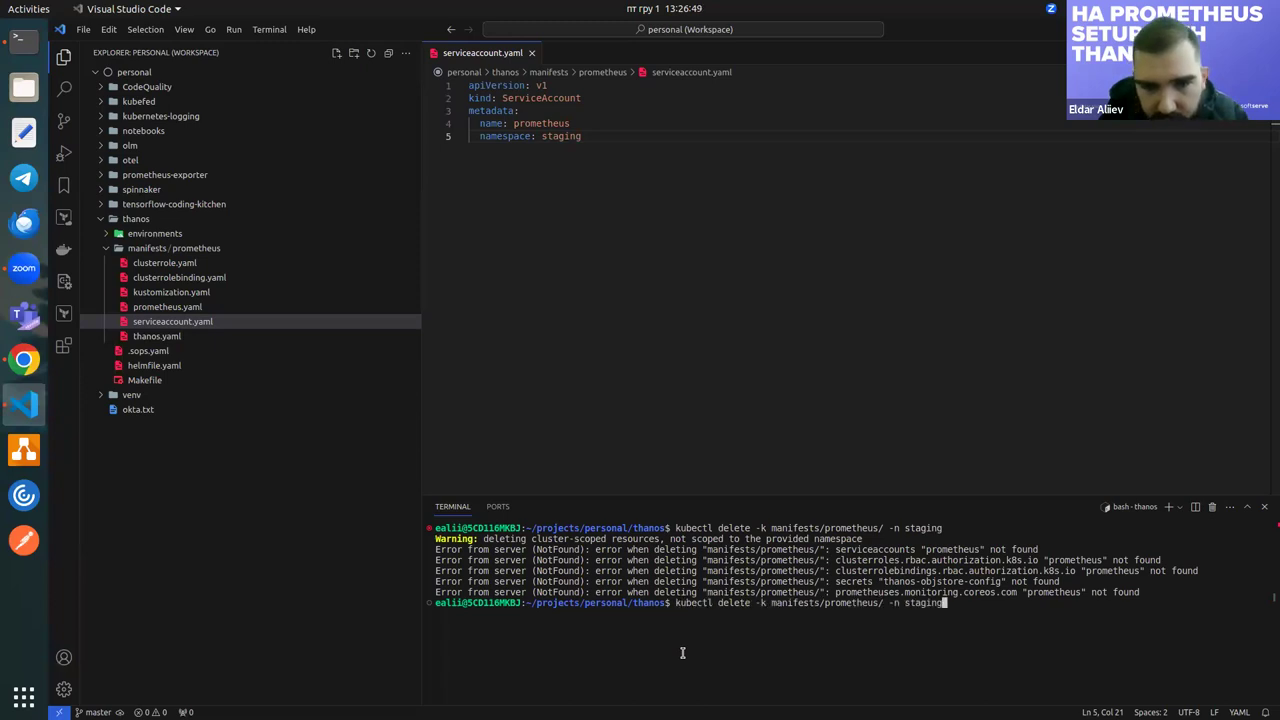
pyautogui.press('Up')
pyautogui.press('Return')
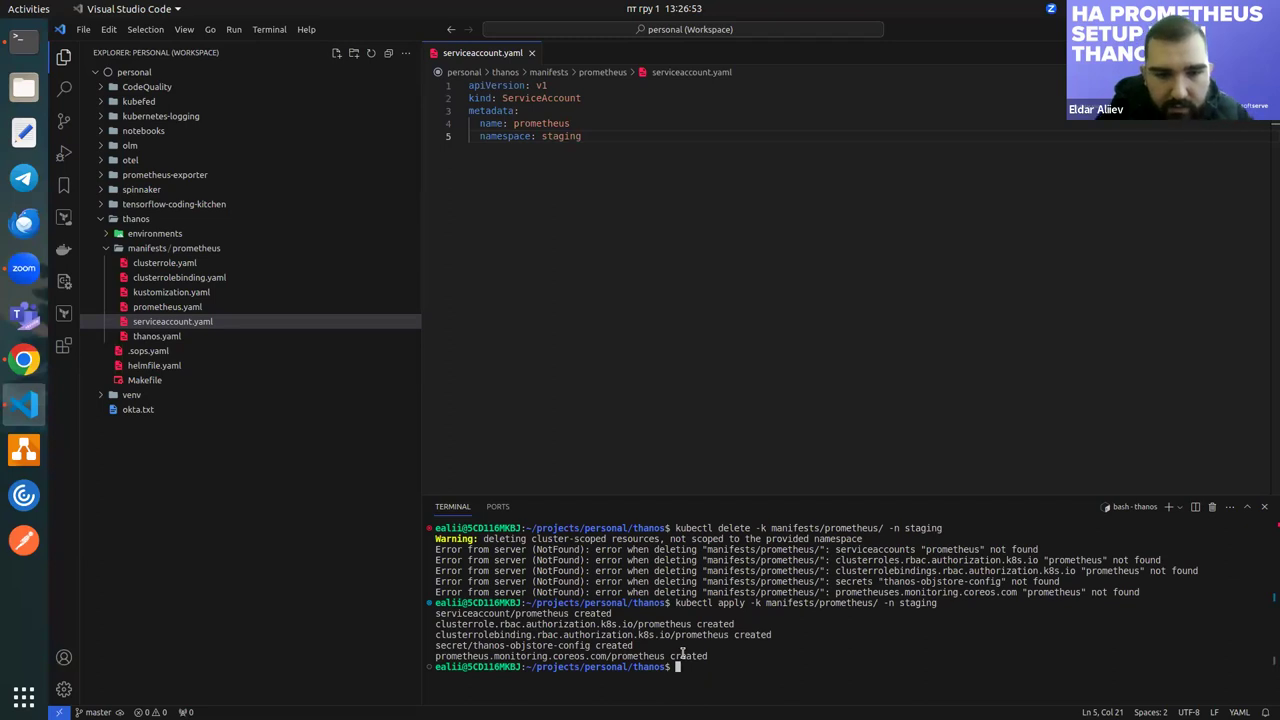
# Undo the namespace edit in serviceaccount.yaml back to production and close the file
pyautogui.click(605, 137)
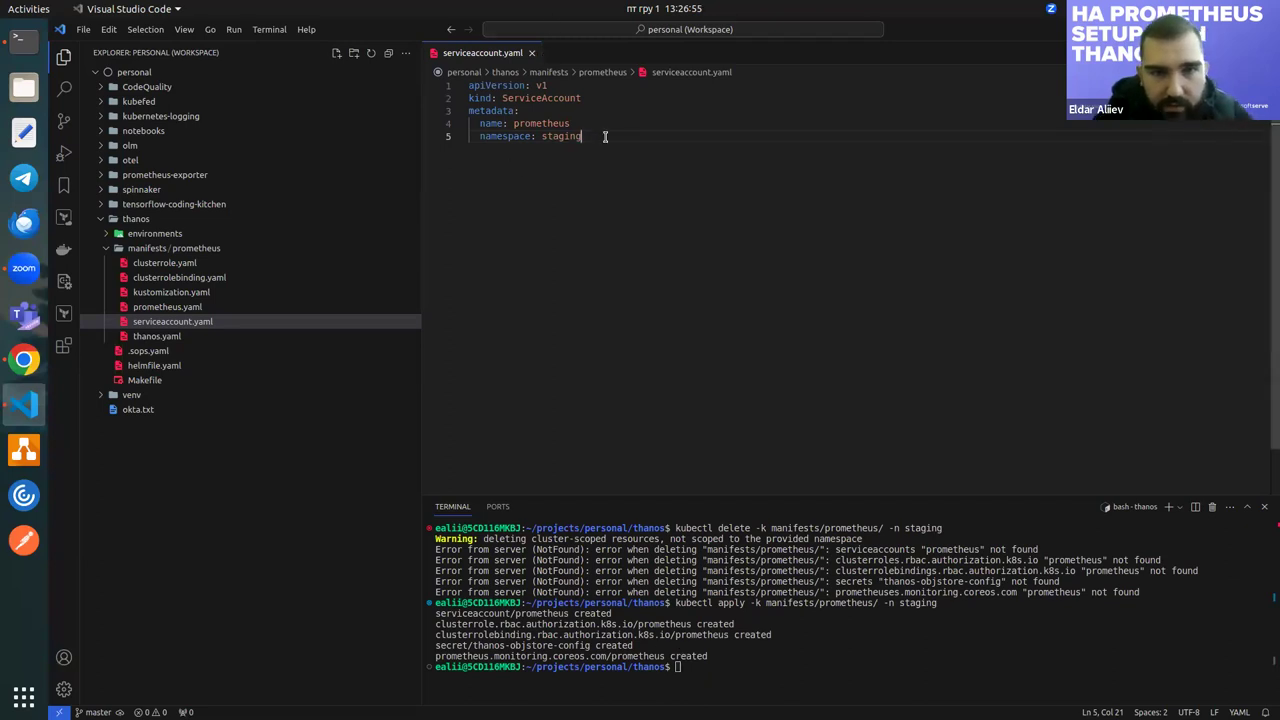
pyautogui.hotkey('ctrl', 'z')
pyautogui.hotkey('ctrl', 'z')
pyautogui.hotkey('ctrl', 'z')
pyautogui.hotkey('ctrl', 'z')
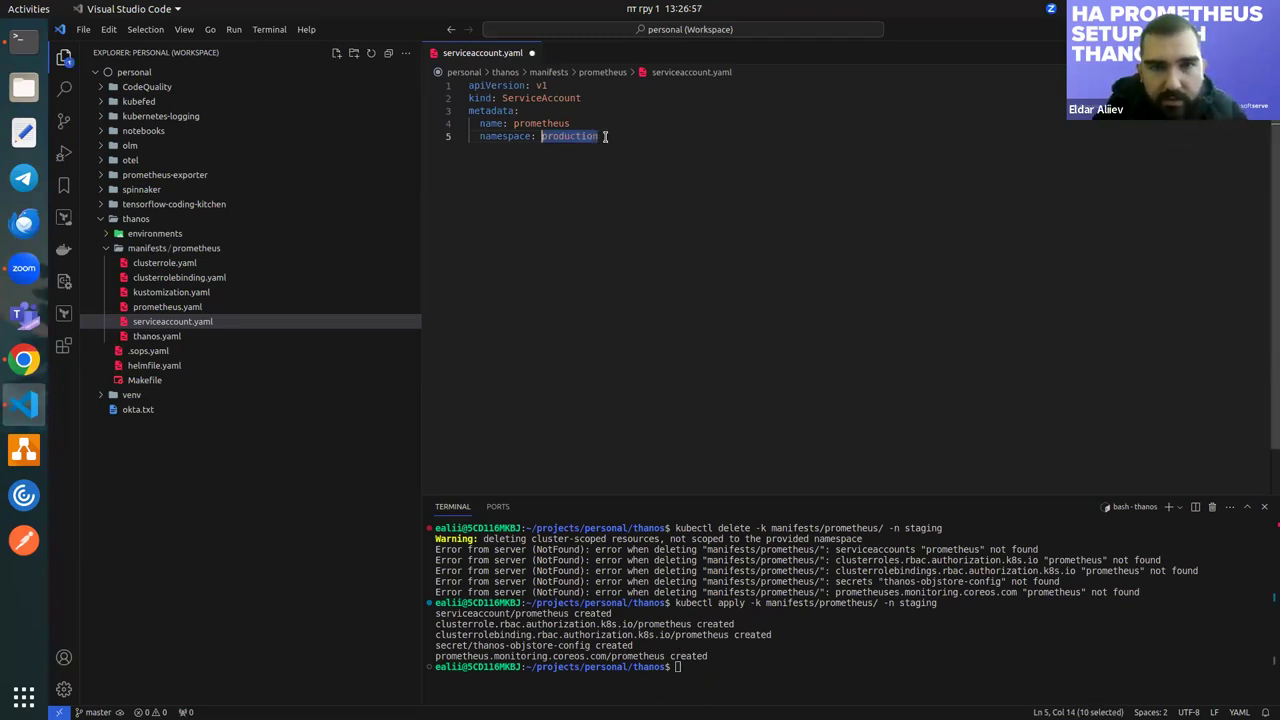
pyautogui.click(531, 52)
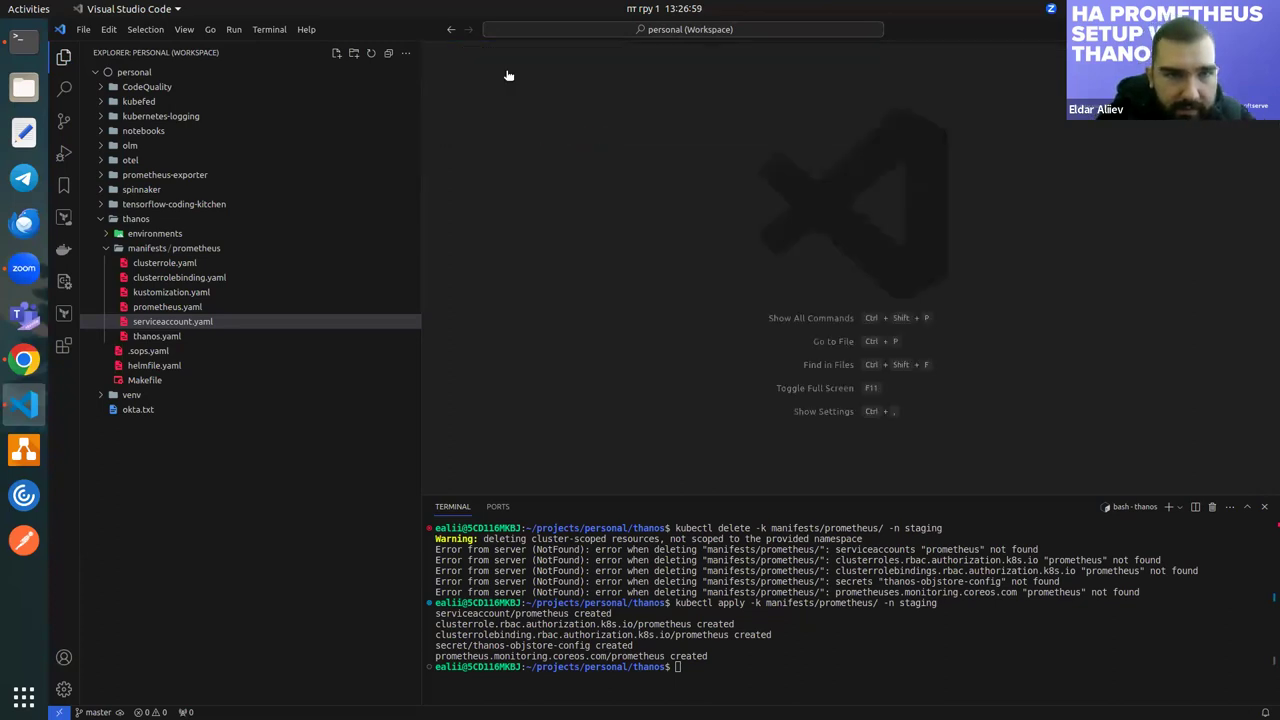
# Switch to Chrome and show the production namespace's services in the Kubernetes Dashboard
pyautogui.click(24, 359)
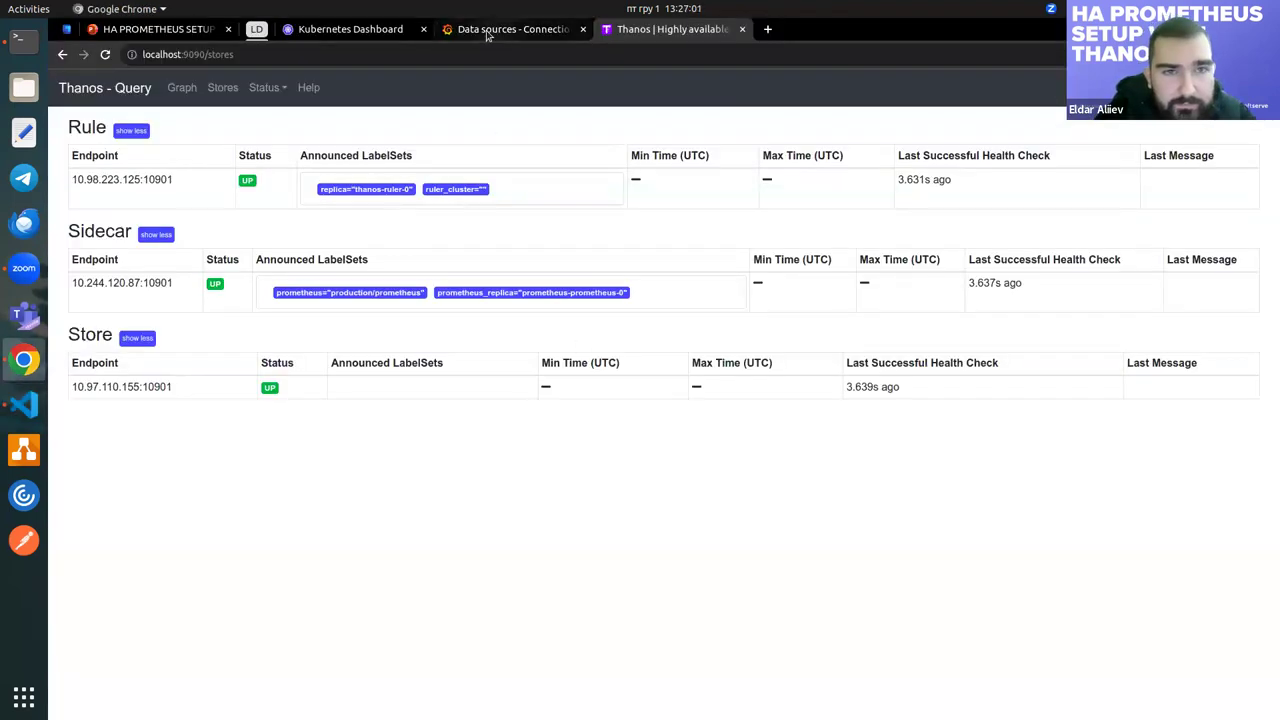
pyautogui.click(350, 29)
pyautogui.click(332, 96)
pyautogui.scroll(-4, 320, 170)
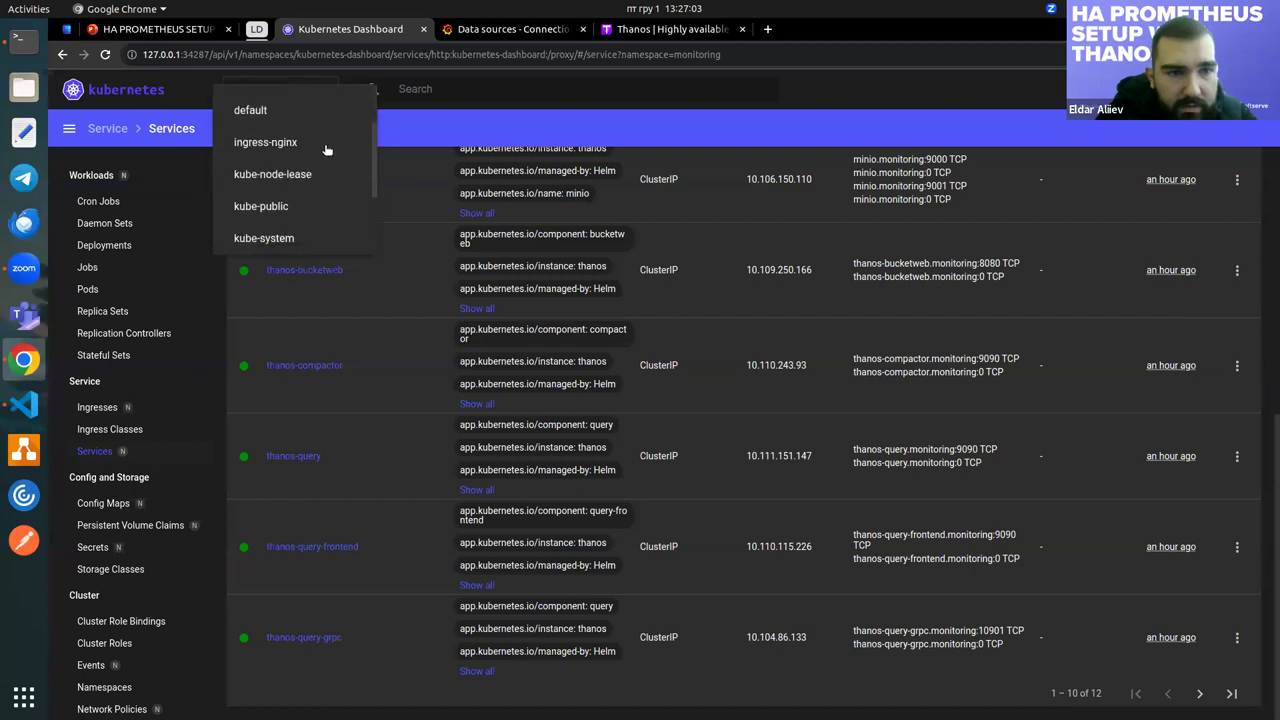
pyautogui.click(302, 208)
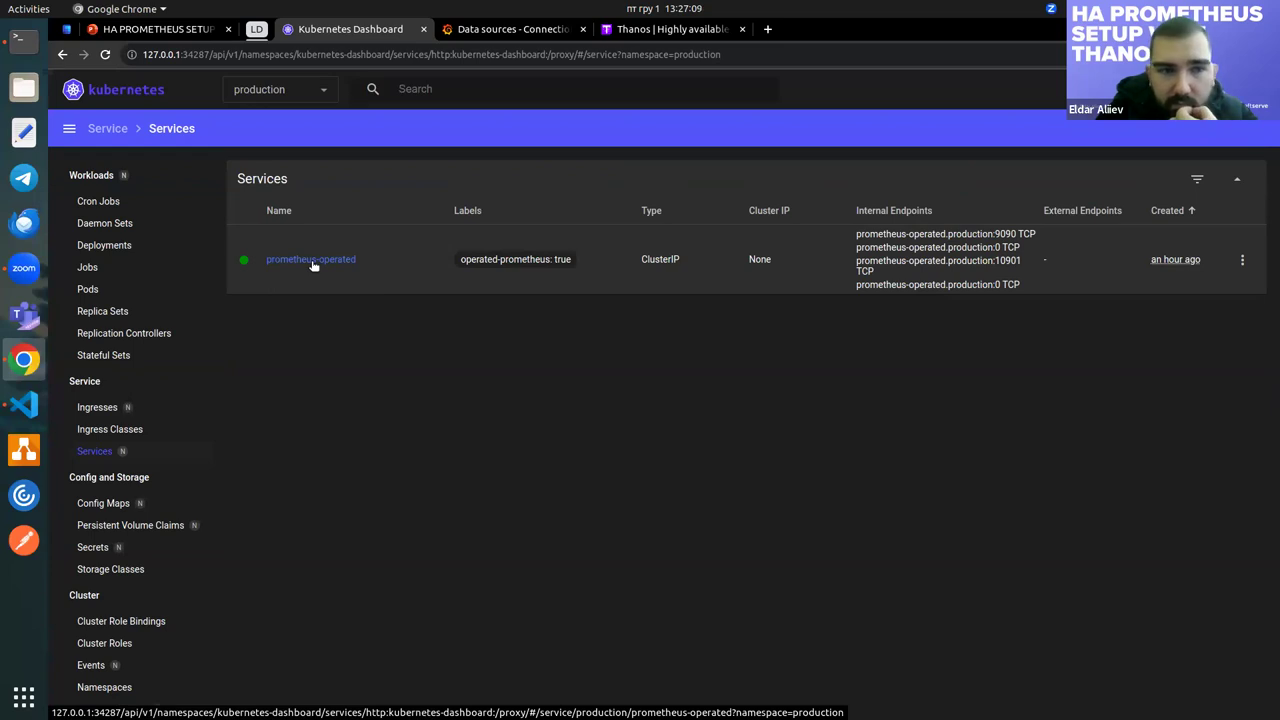
# Open the prometheus-prometheus-0 pod through the prometheus-operated service and examine its thanos-sidecar container's image, environment variables and arguments
pyautogui.click(313, 264)
pyautogui.scroll(-2, 683, 411)
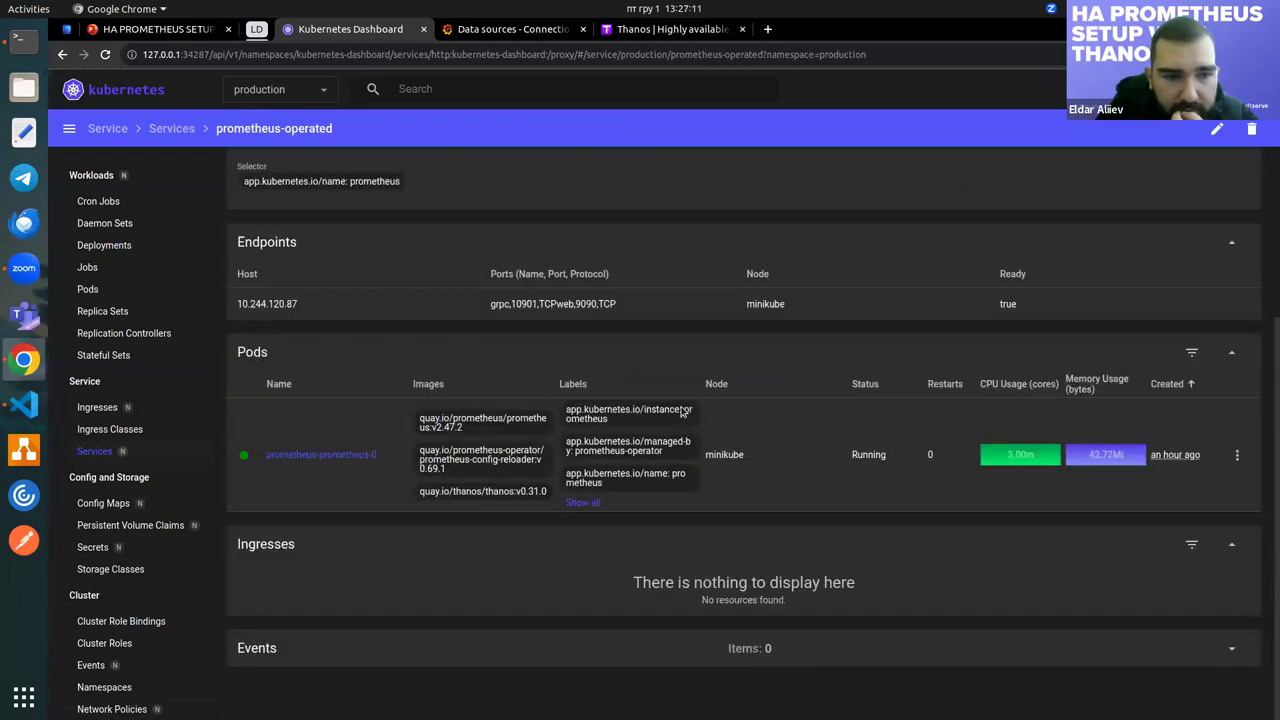
pyautogui.click(362, 456)
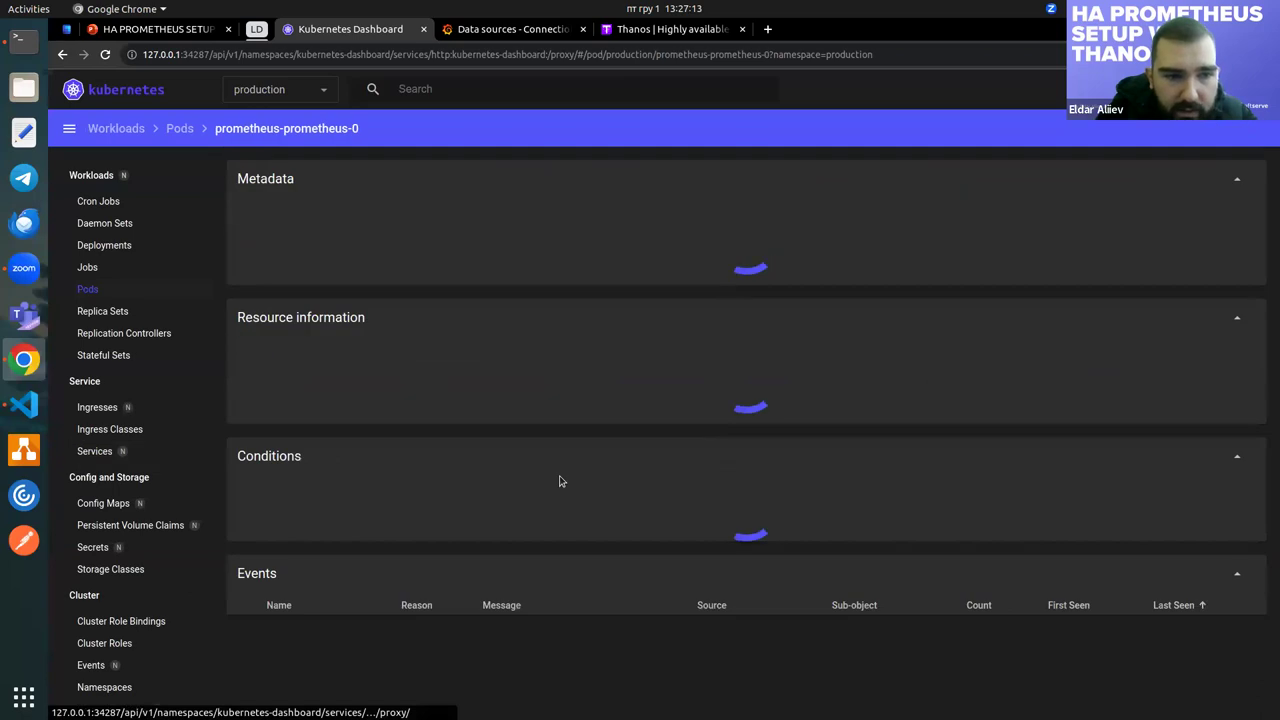
pyautogui.scroll(-5, 560, 481)
pyautogui.scroll(-7, 560, 481)
pyautogui.scroll(-10, 330, 334)
pyautogui.scroll(-8, 333, 332)
pyautogui.scroll(3, 294, 391)
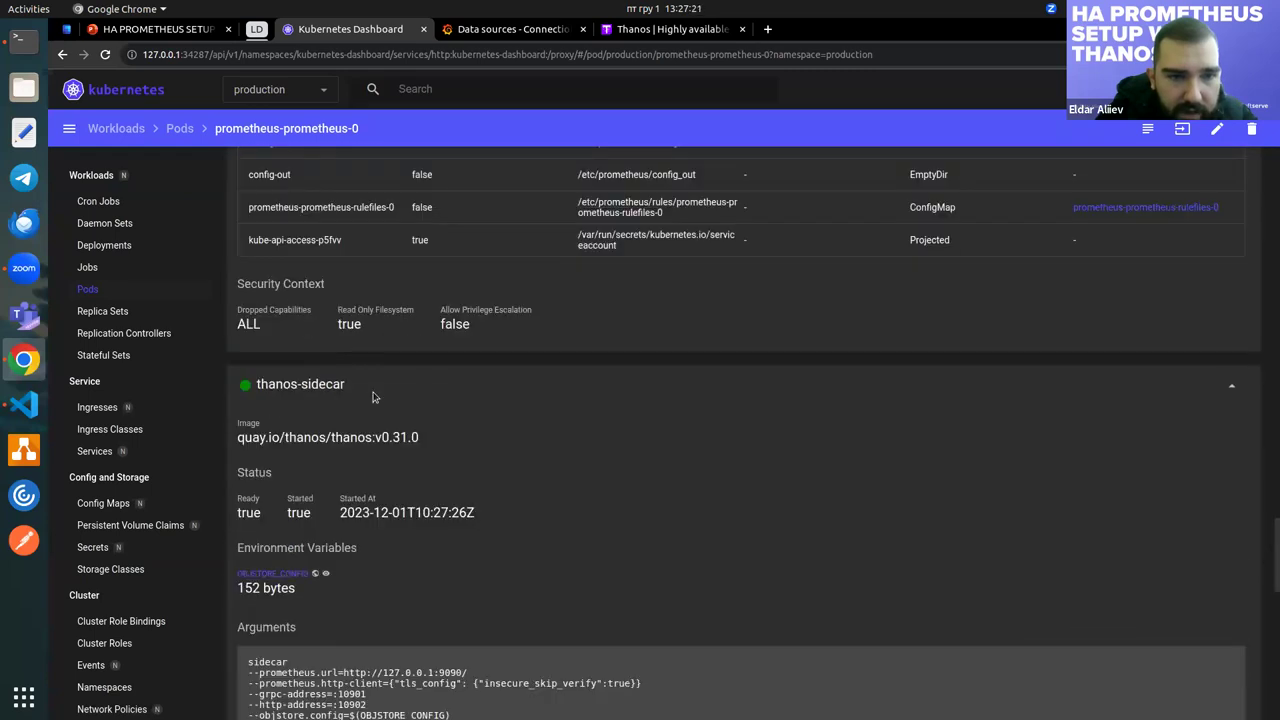
pyautogui.scroll(-2, 538, 437)
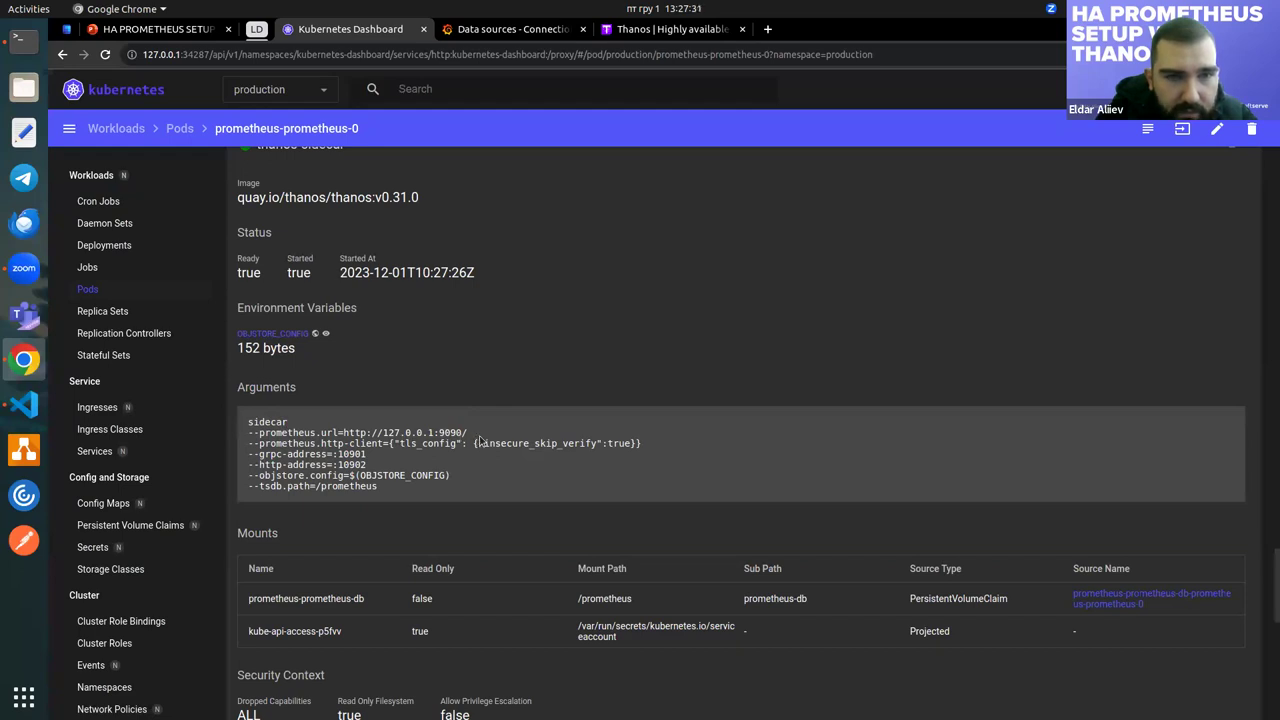
# Return to the Thanos Query stores list and reload it repeatedly to check the registered Sidecar endpoints
pyautogui.click(646, 38)
pyautogui.click(106, 55)
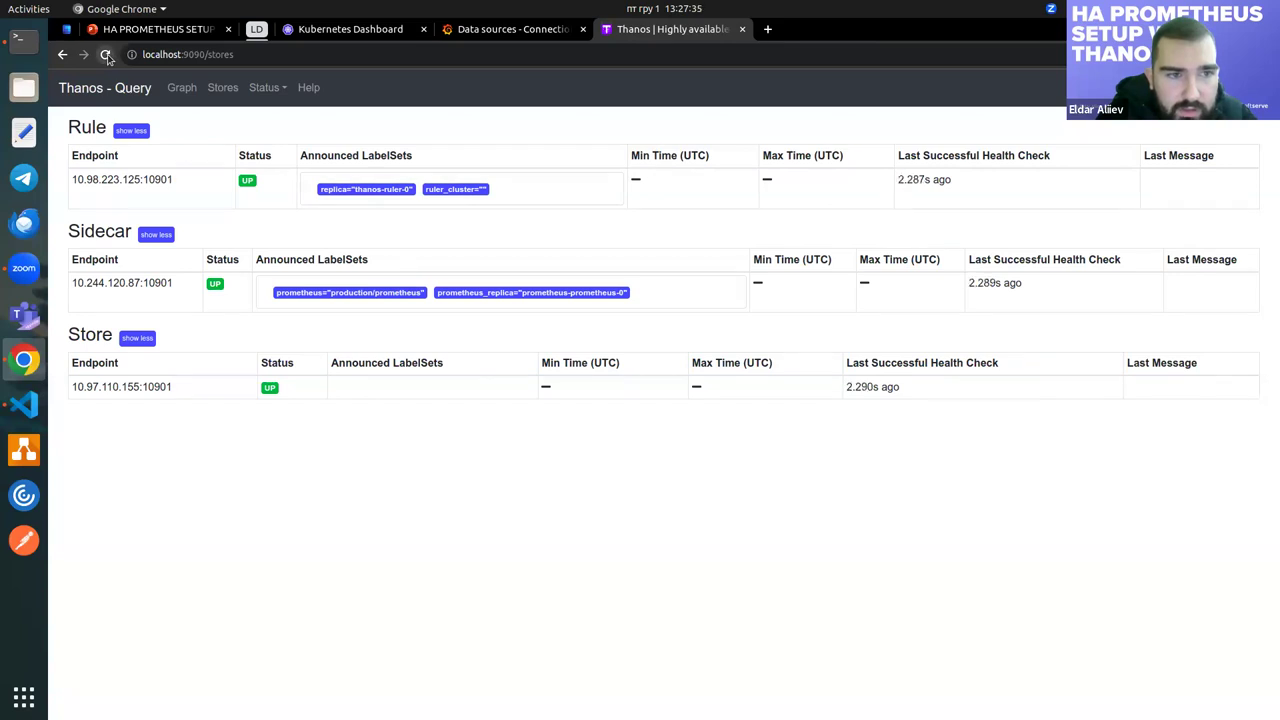
pyautogui.click(106, 55)
pyautogui.click(106, 55)
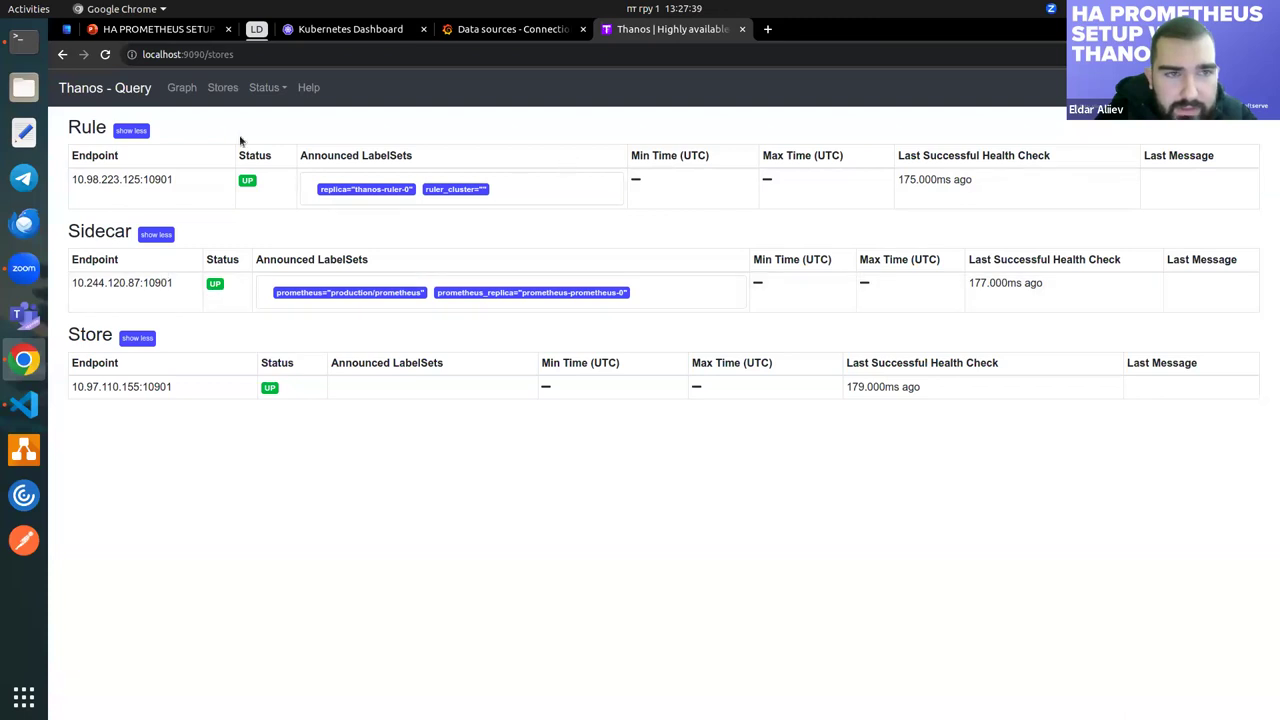
pyautogui.click(106, 55)
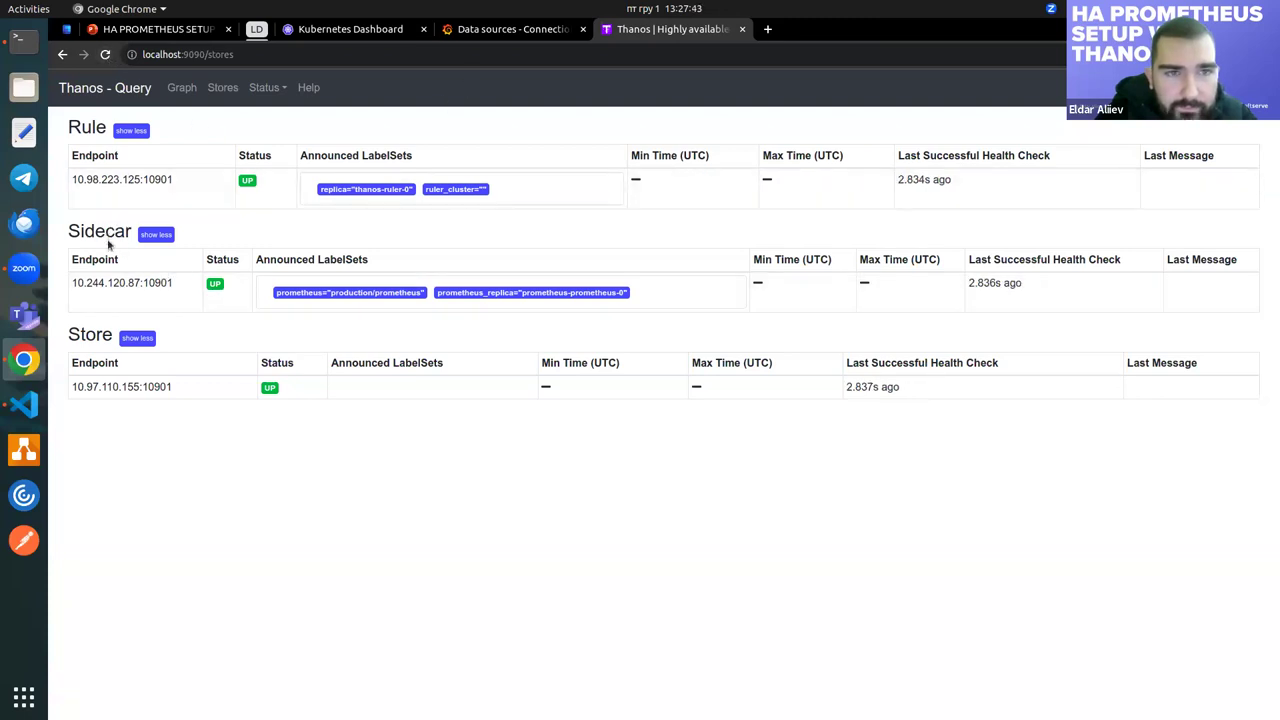
pyautogui.click(105, 55)
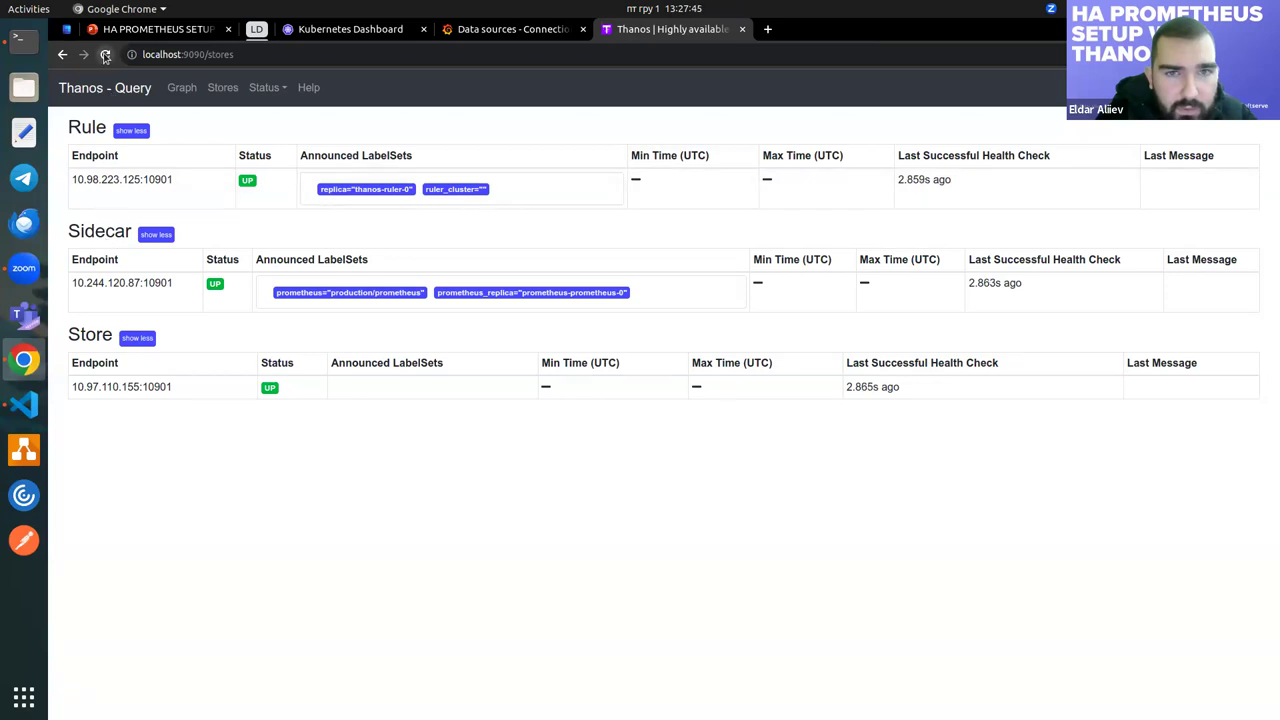
# List the production namespace's pods in the Kubernetes Dashboard and compare them with the Thanos Query stores list
pyautogui.click(508, 30)
pyautogui.click(400, 29)
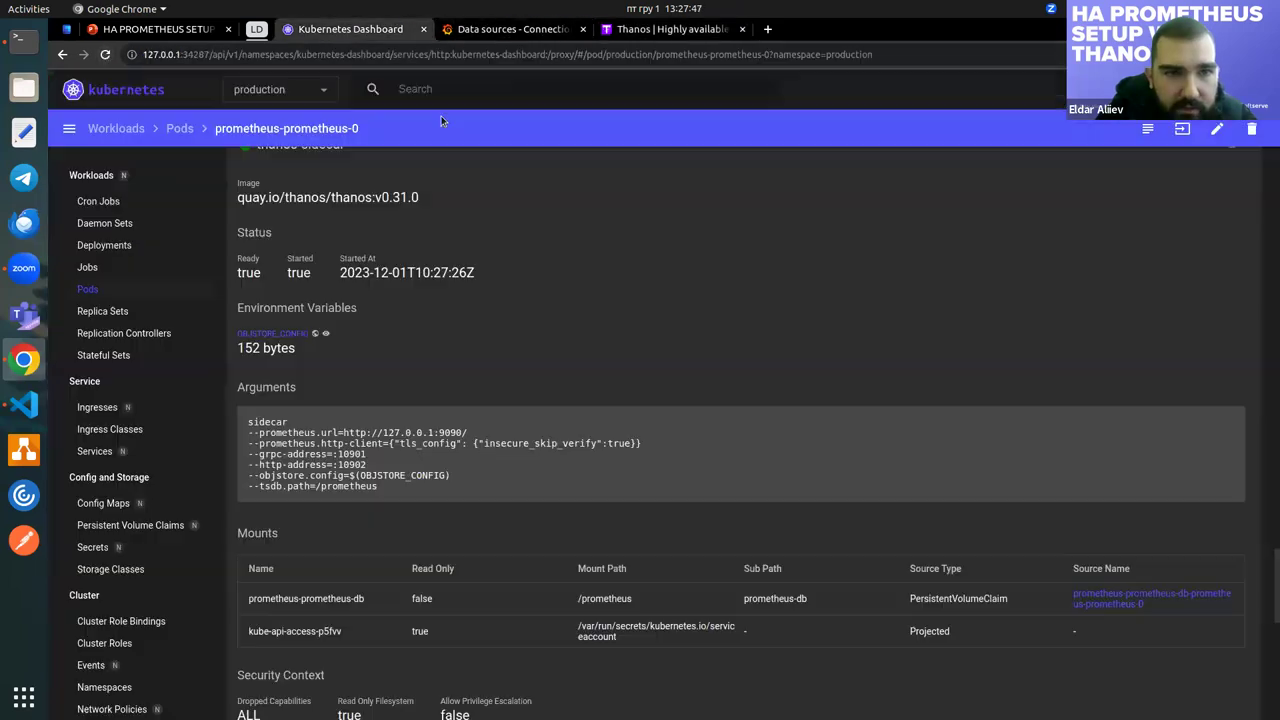
pyautogui.scroll(3, 267, 404)
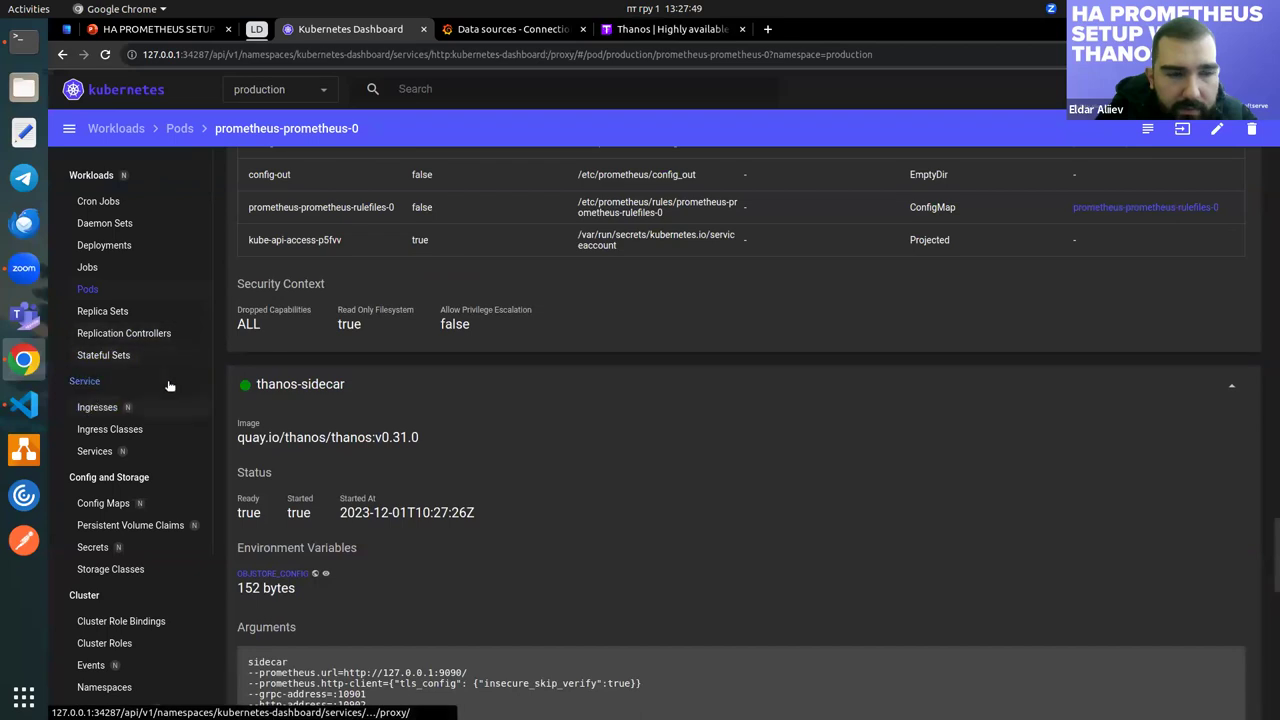
pyautogui.click(117, 290)
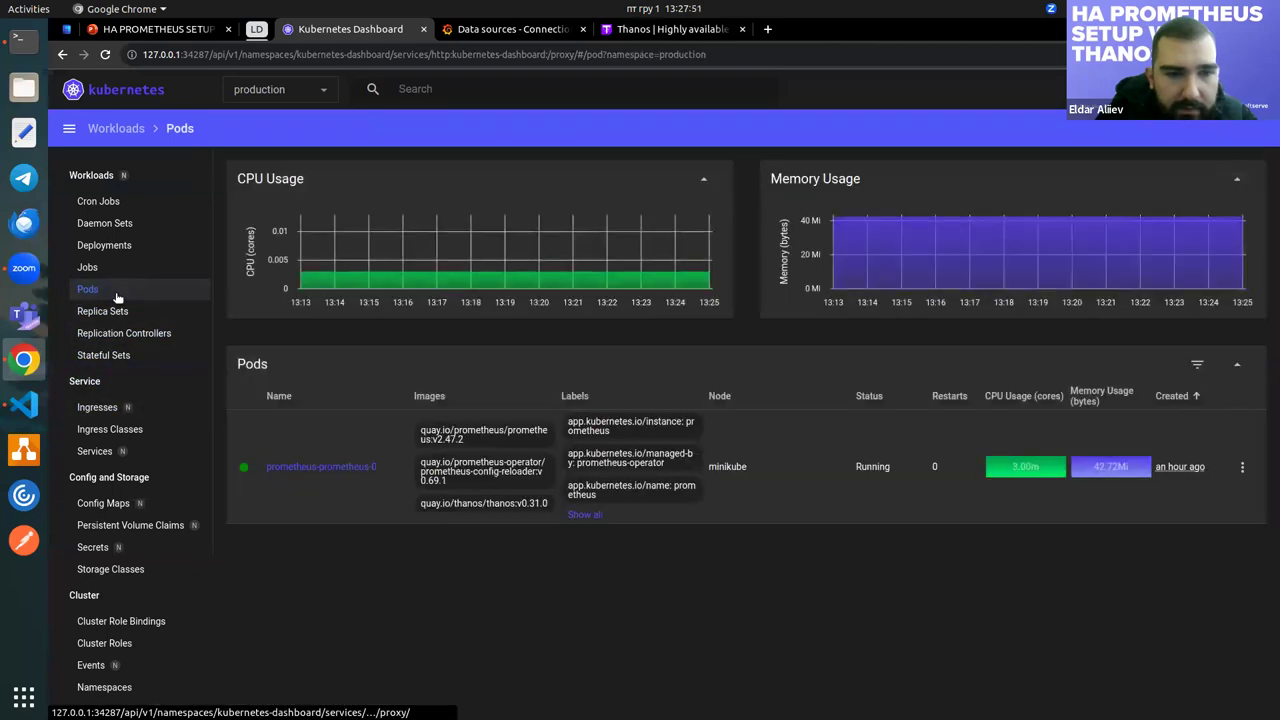
pyautogui.click(670, 29)
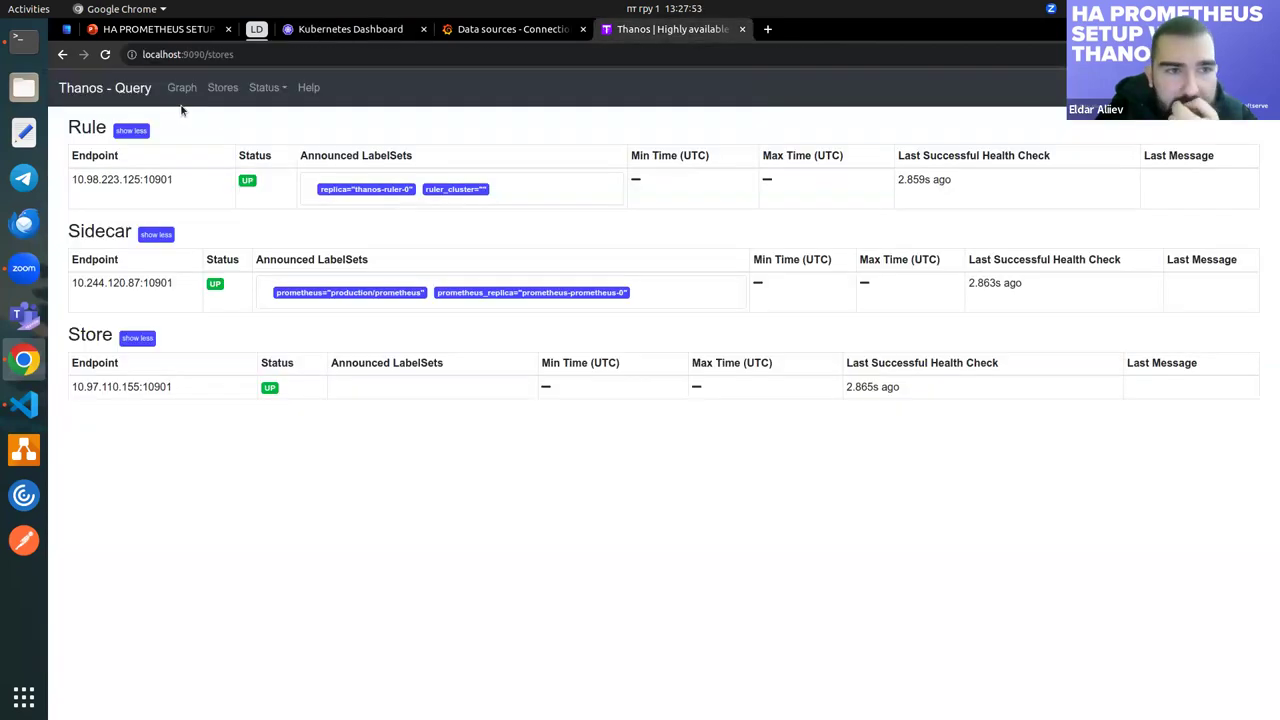
pyautogui.click(357, 33)
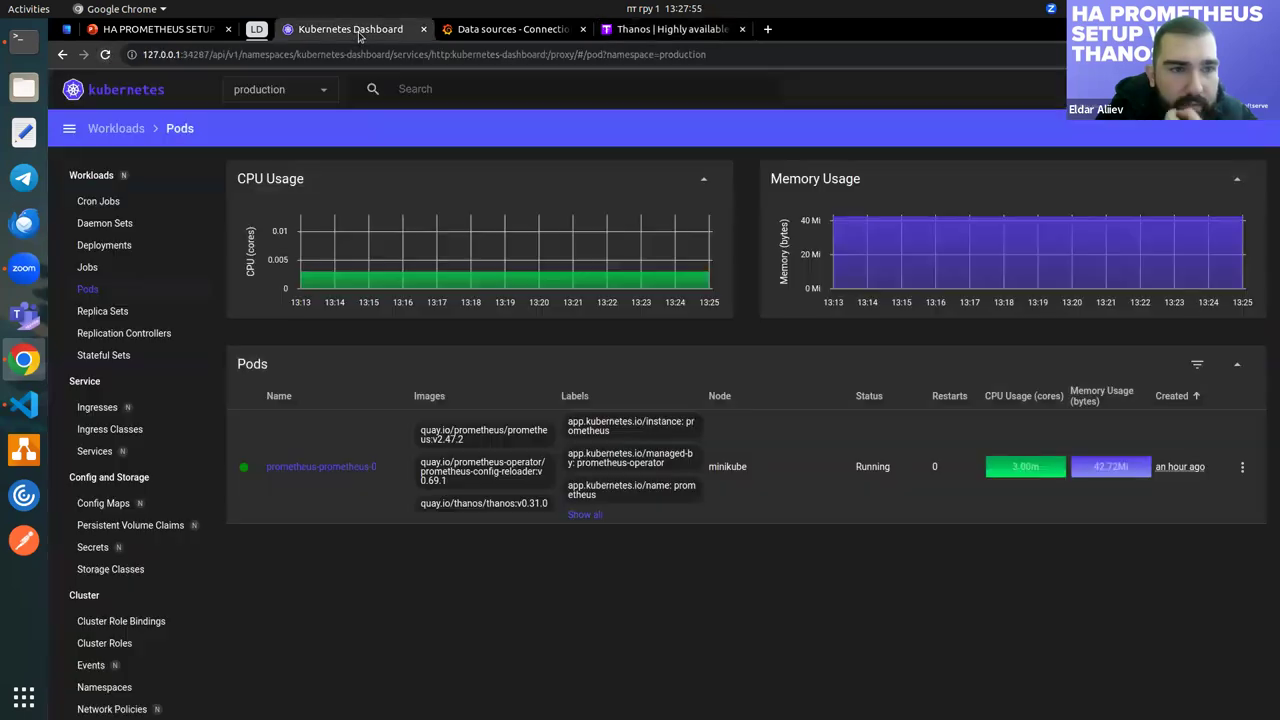
# Return to the Thanos Query stores list, reload it to check the Sidecar endpoints, and briefly view the query page
pyautogui.scroll(-3, 177, 329)
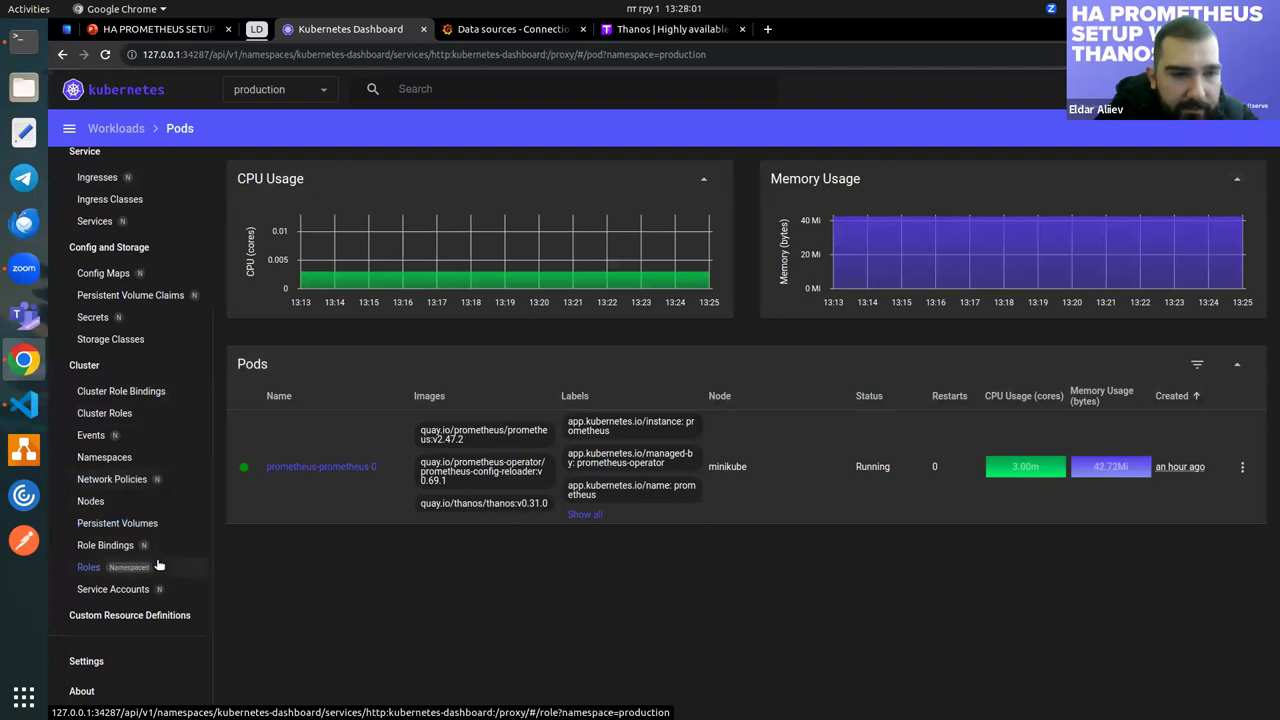
pyautogui.scroll(3, 155, 520)
pyautogui.click(664, 9)
pyautogui.click(668, 36)
pyautogui.click(668, 30)
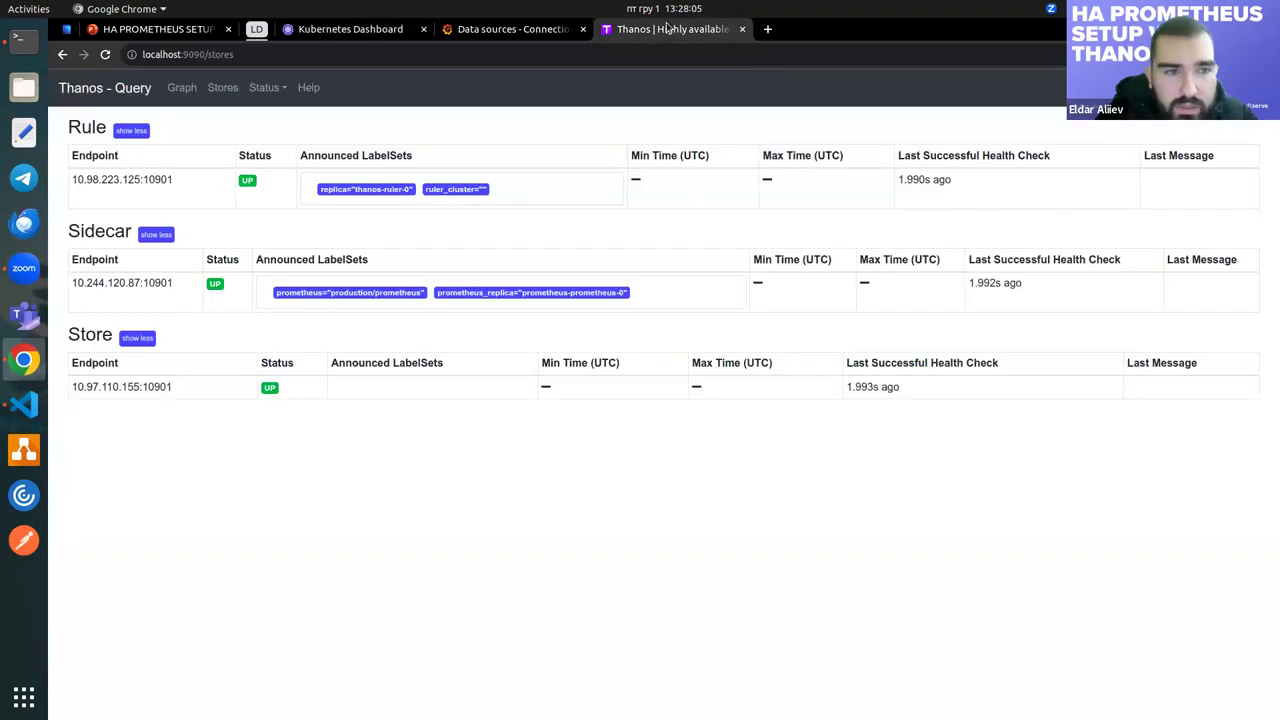
pyautogui.press('F5')
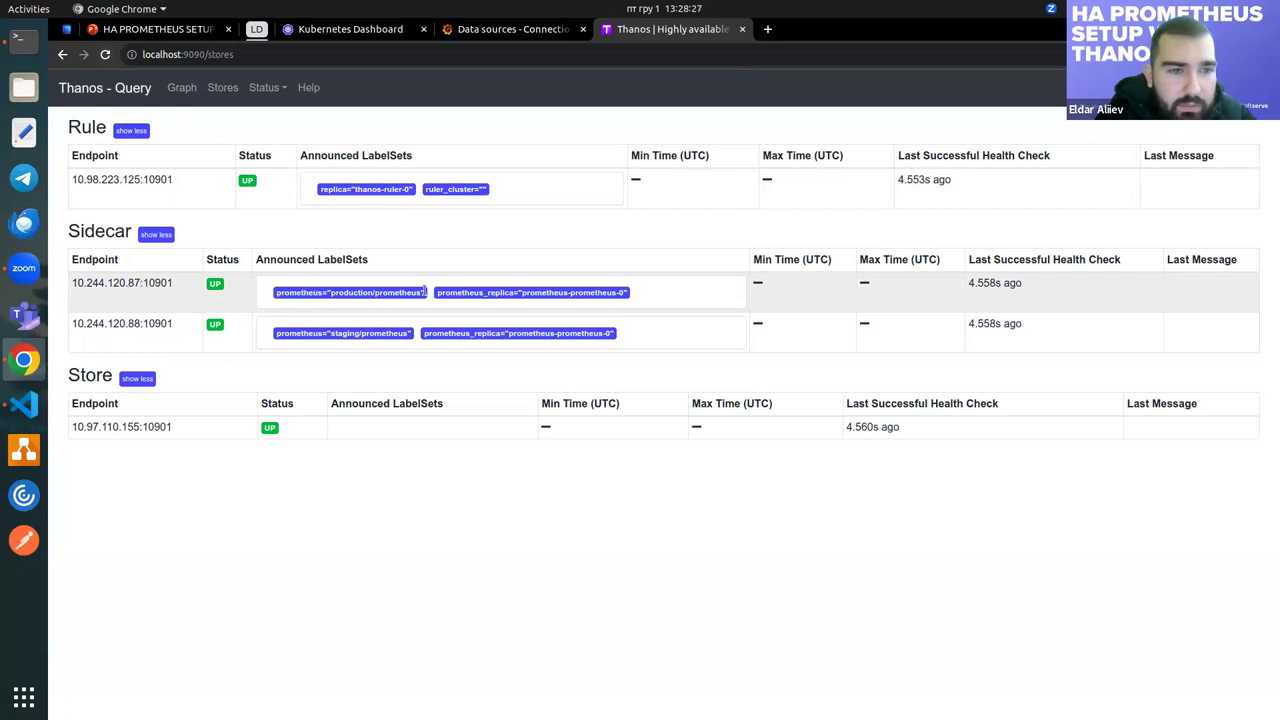
pyautogui.click(182, 88)
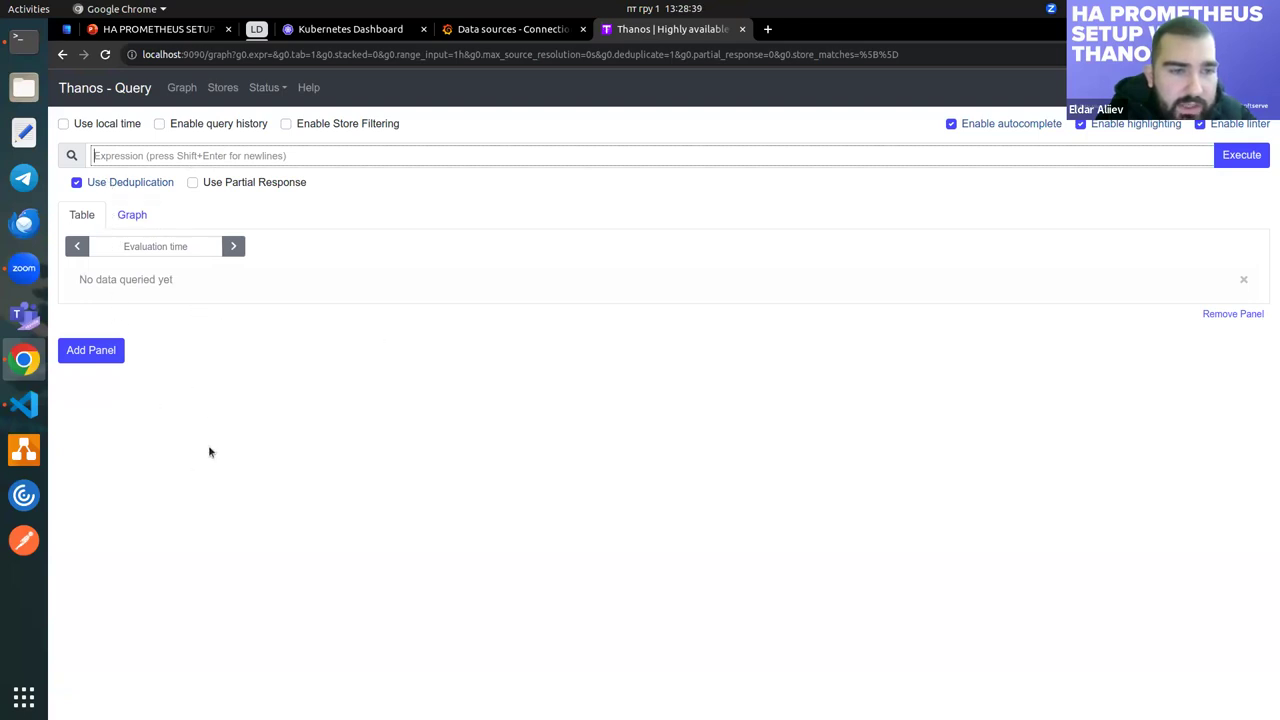
pyautogui.click(211, 88)
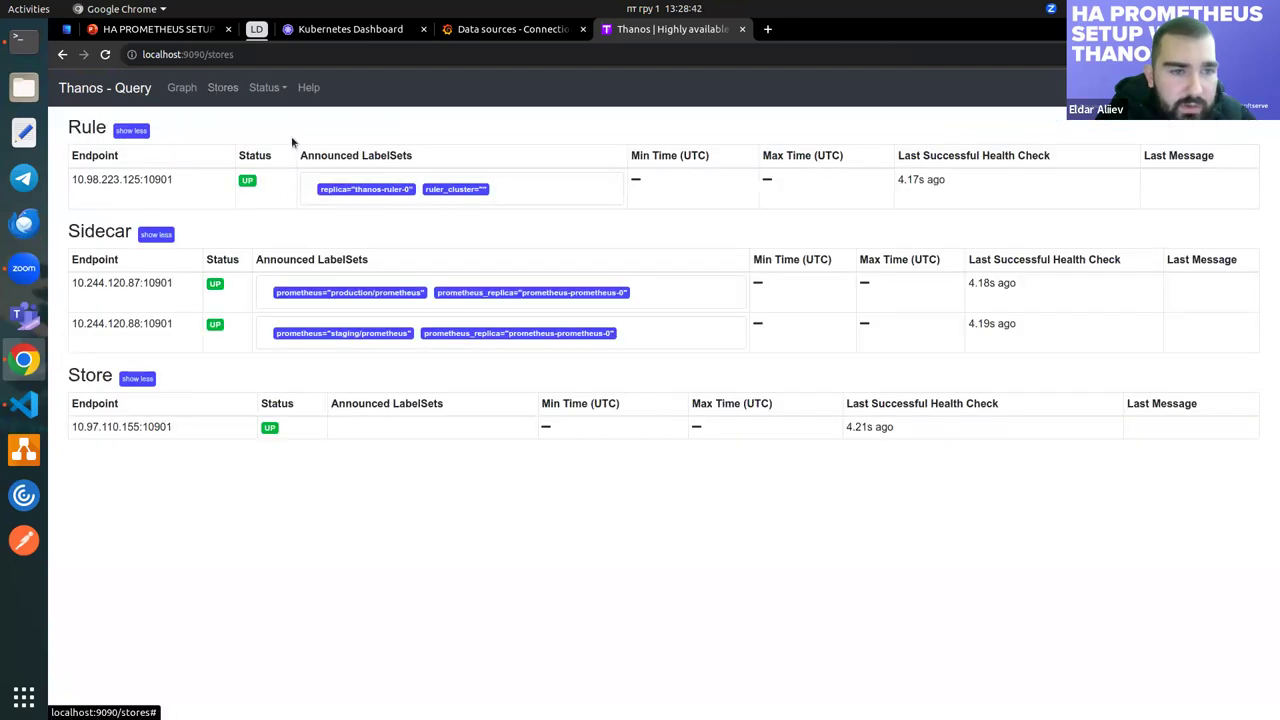
# Switch to Grafana and examine the Thanos data source's server URL, authentication, interval, query editor and performance settings
pyautogui.click(507, 29)
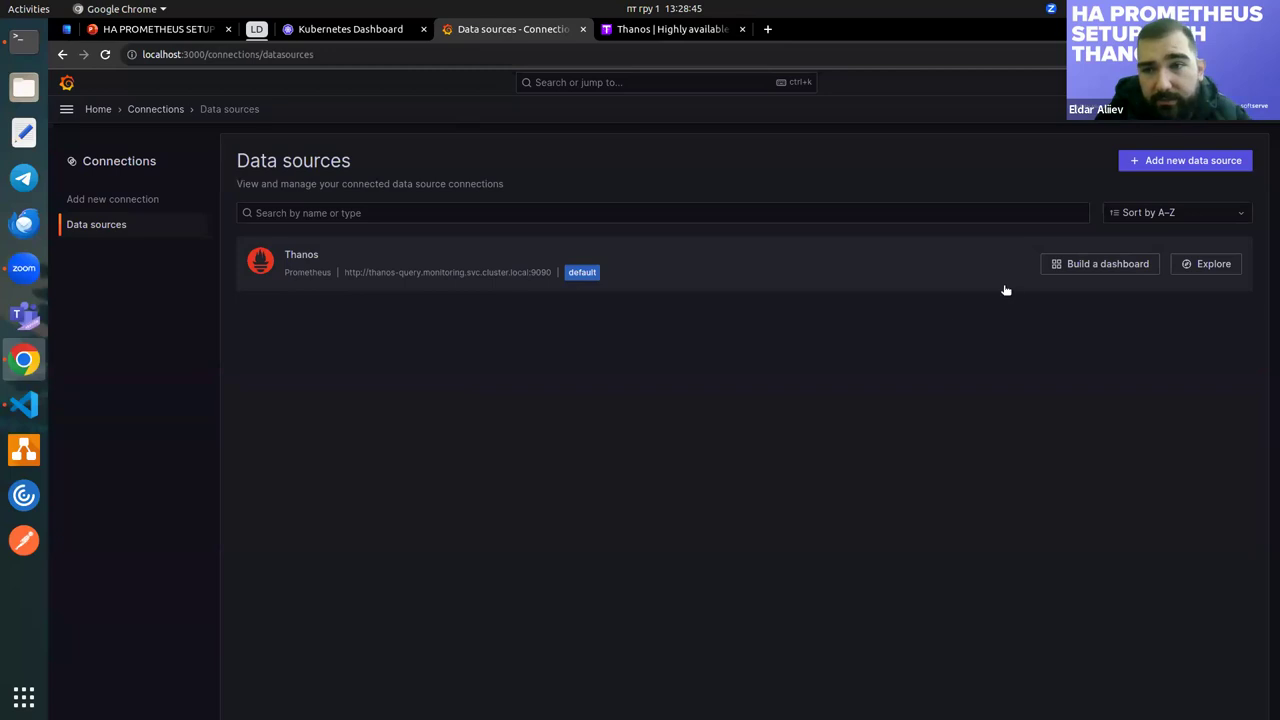
pyautogui.click(299, 267)
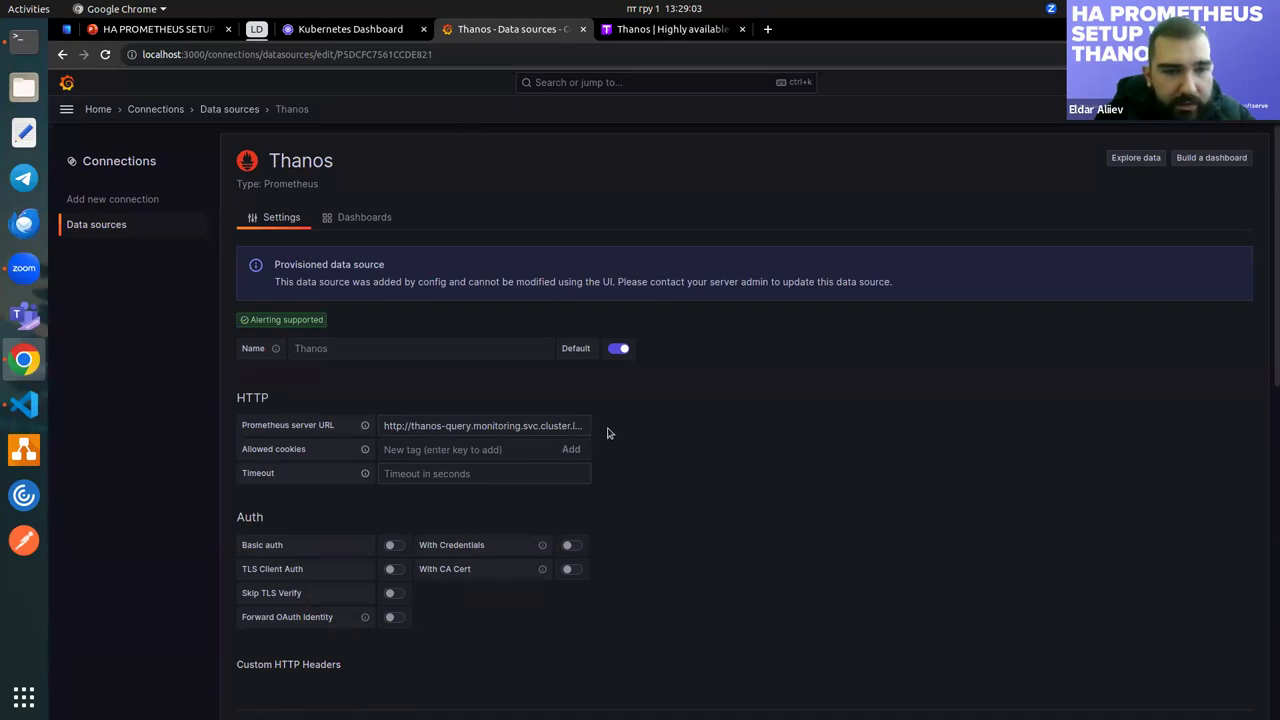
pyautogui.scroll(-1, 607, 433)
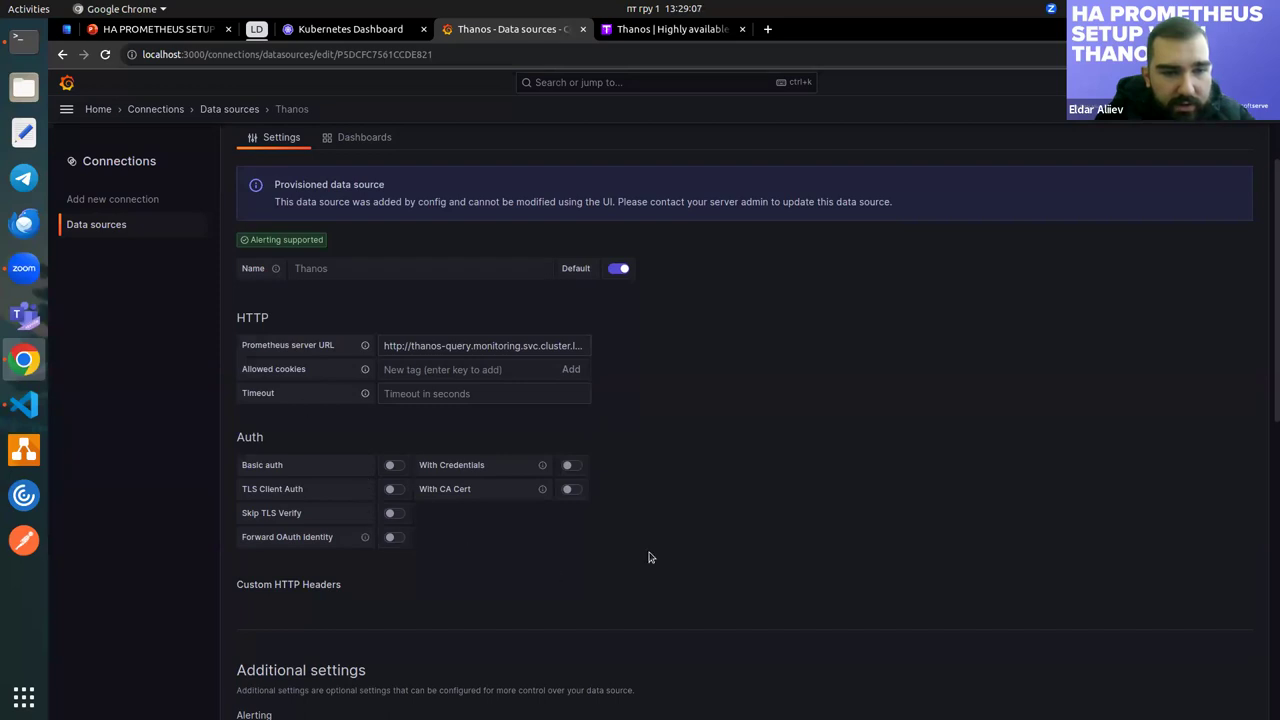
pyautogui.scroll(-5, 595, 481)
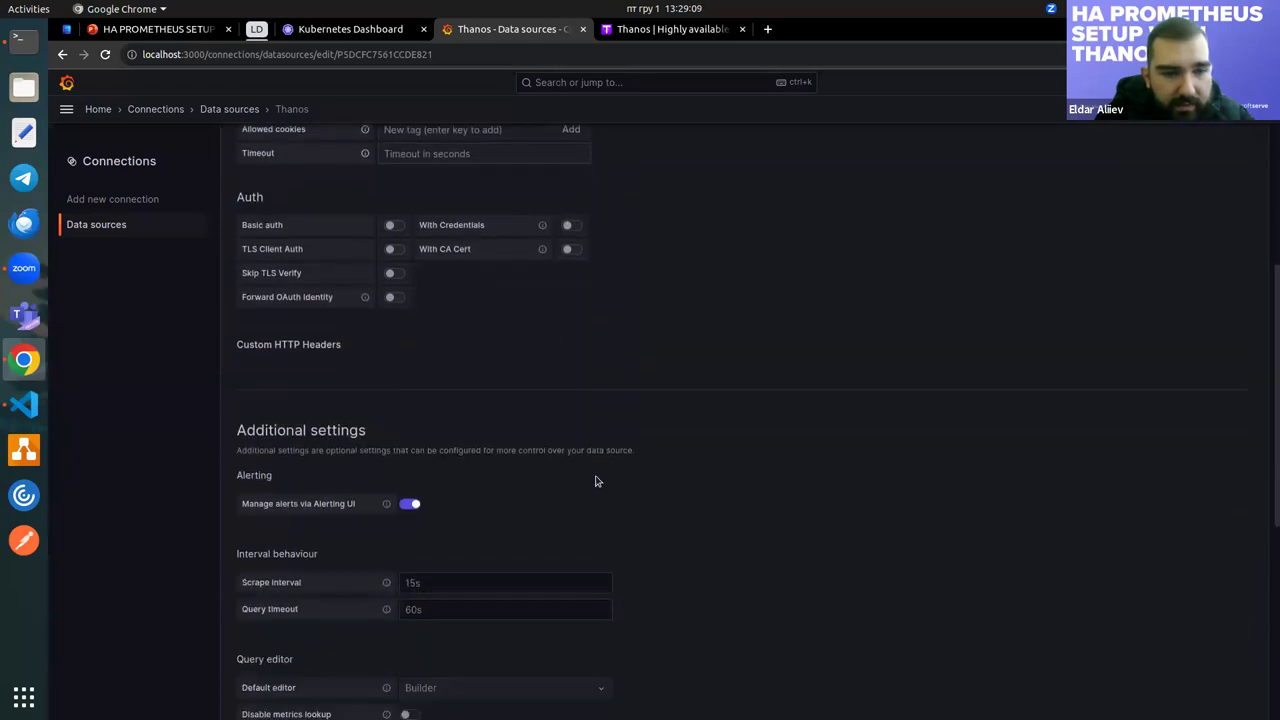
pyautogui.scroll(-8, 595, 481)
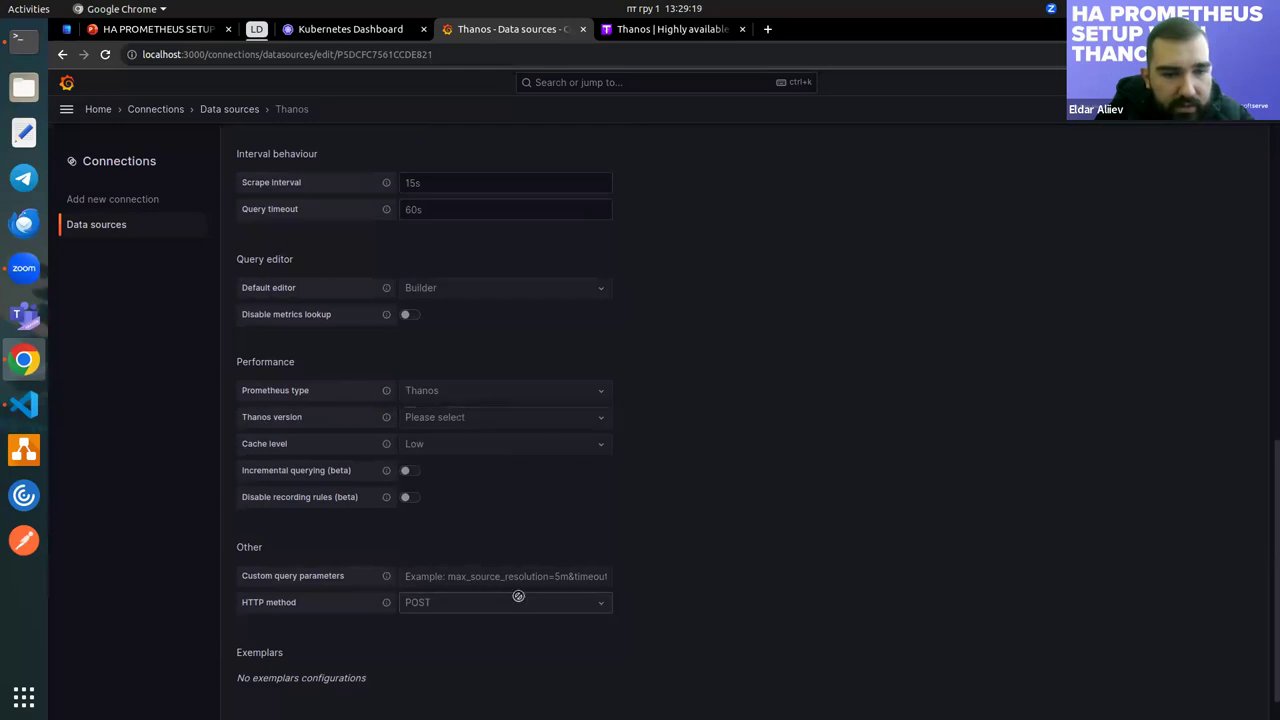
pyautogui.scroll(3, 450, 600)
pyautogui.scroll(2, 454, 600)
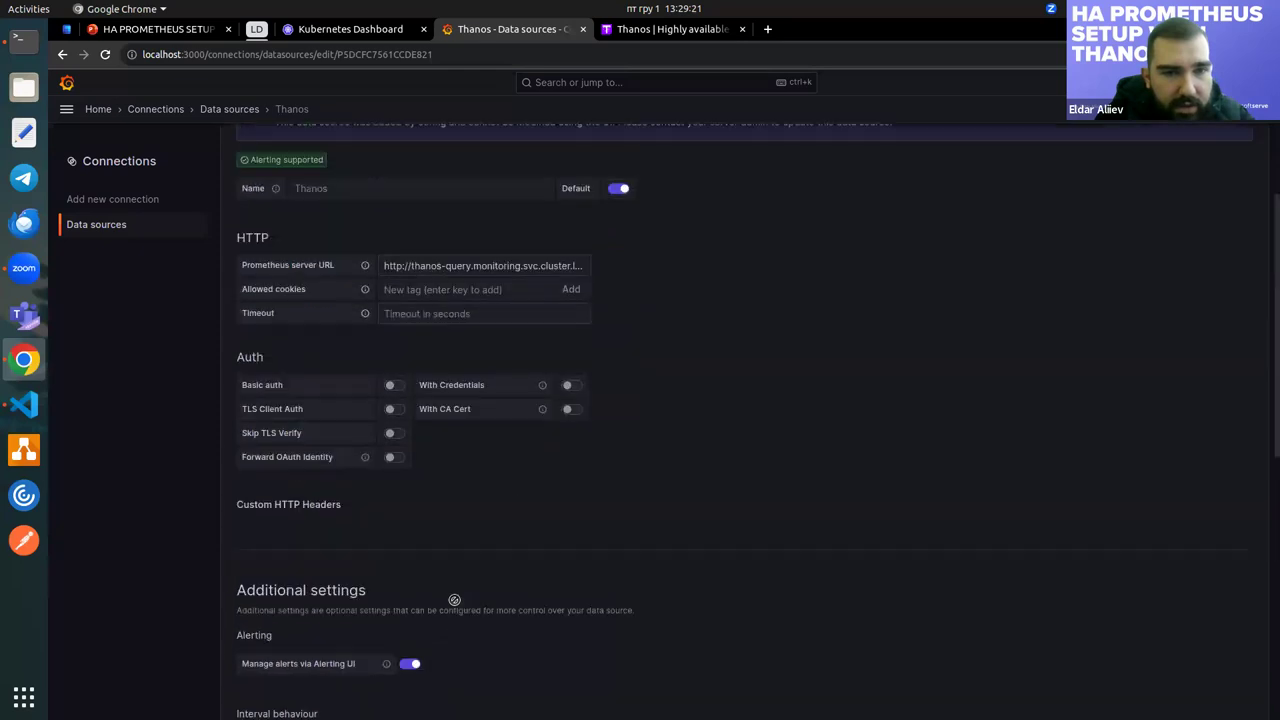
pyautogui.scroll(2, 454, 605)
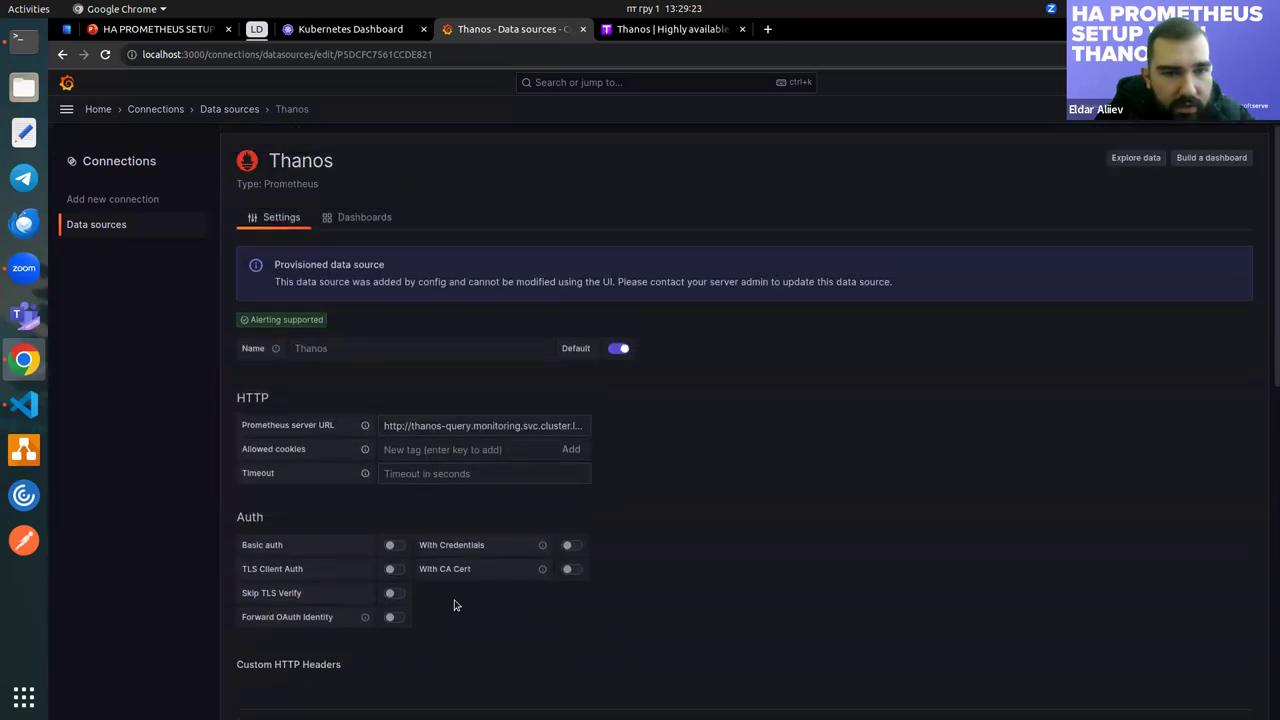
# Test the Thanos data source's connection in Grafana
pyautogui.scroll(-8, 634, 414)
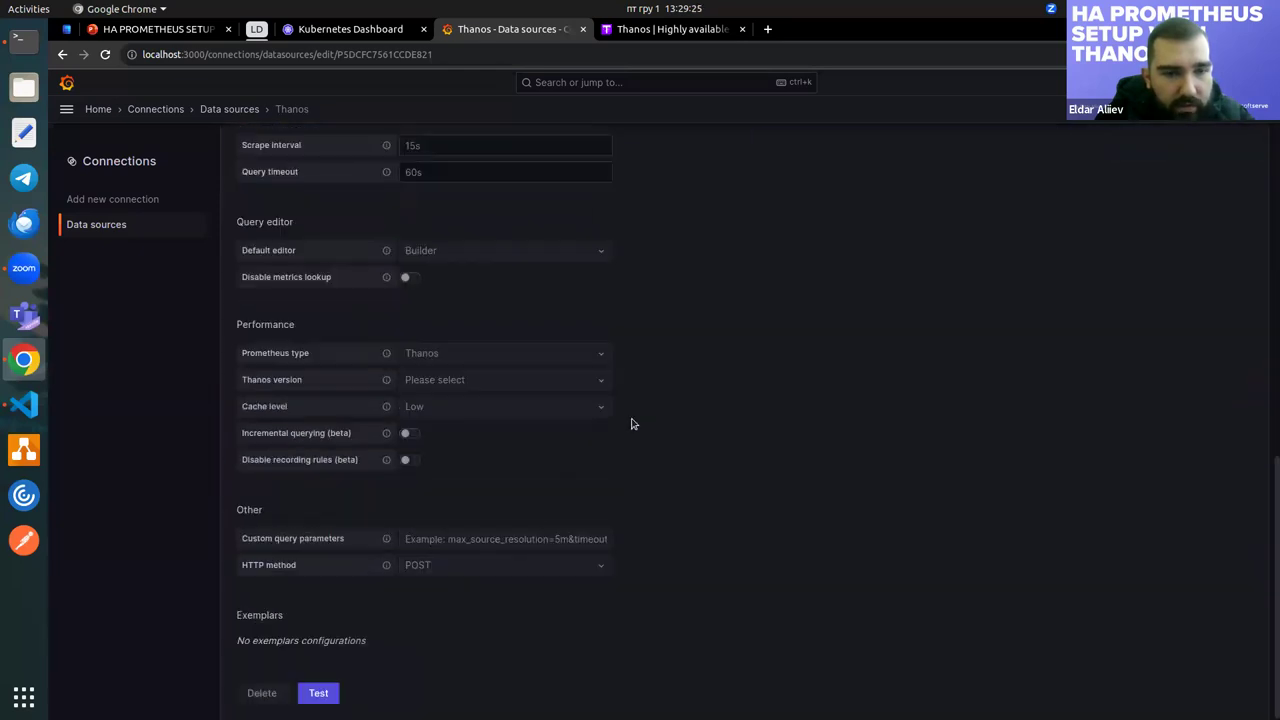
pyautogui.click(318, 693)
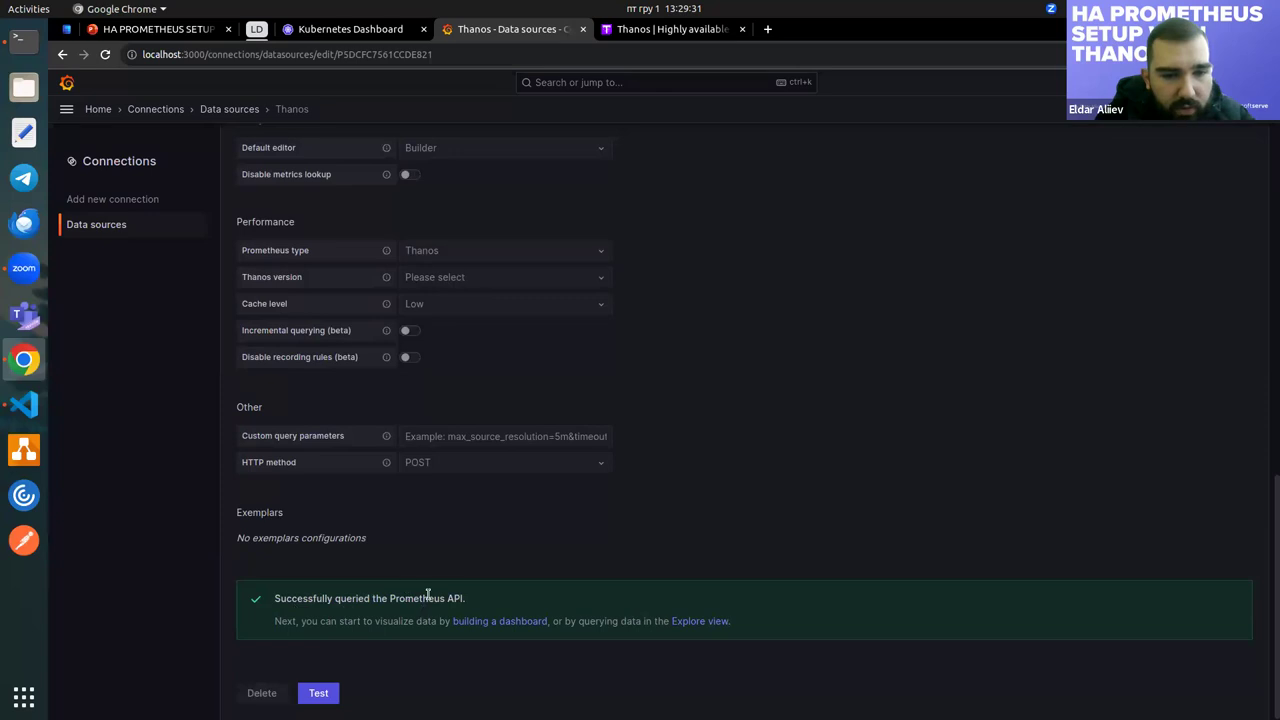
pyautogui.scroll(10, 589, 594)
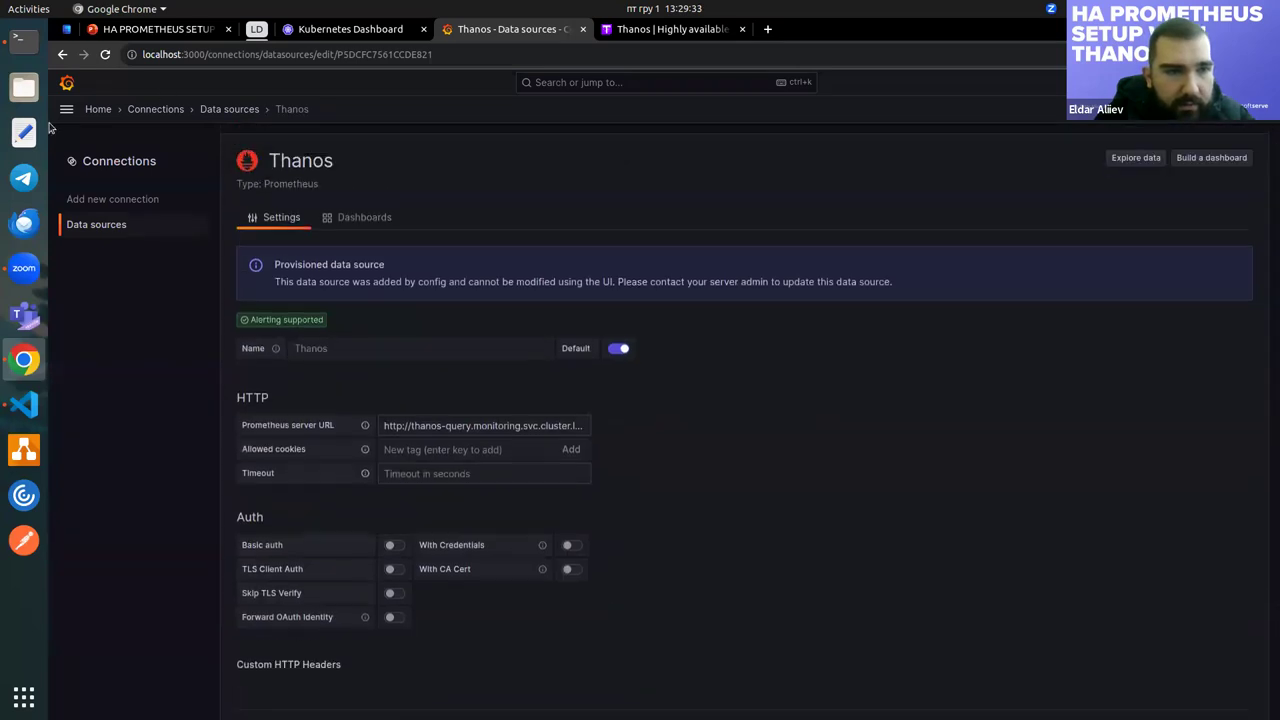
# Open Grafana Explore on the Thanos data source and check the Metrics explorer for available metrics
pyautogui.click(66, 110)
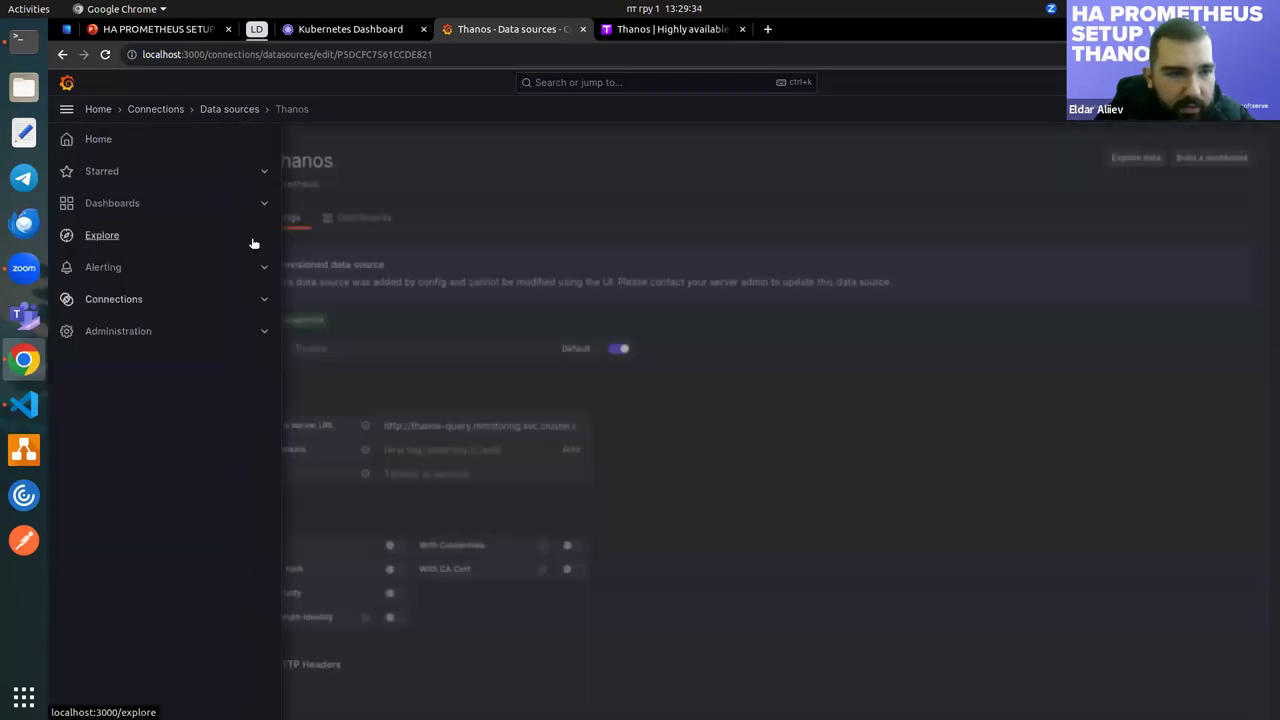
pyautogui.click(110, 236)
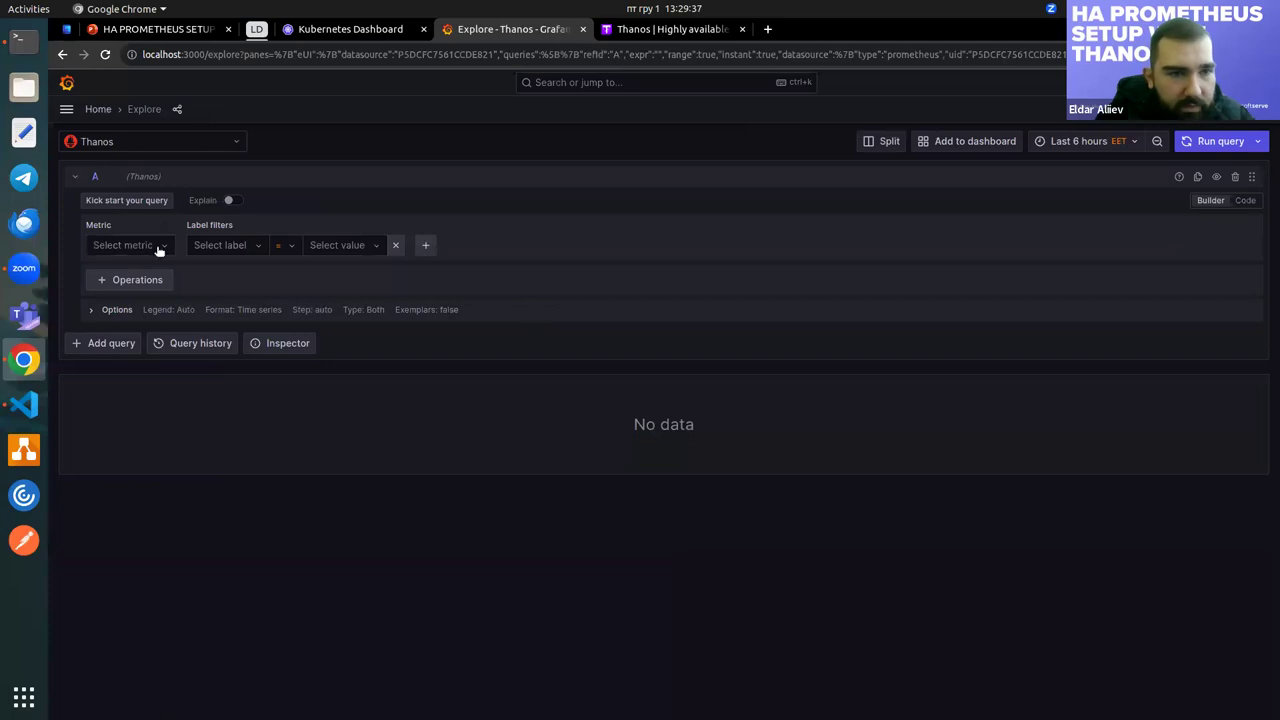
pyautogui.click(158, 248)
pyautogui.click(146, 278)
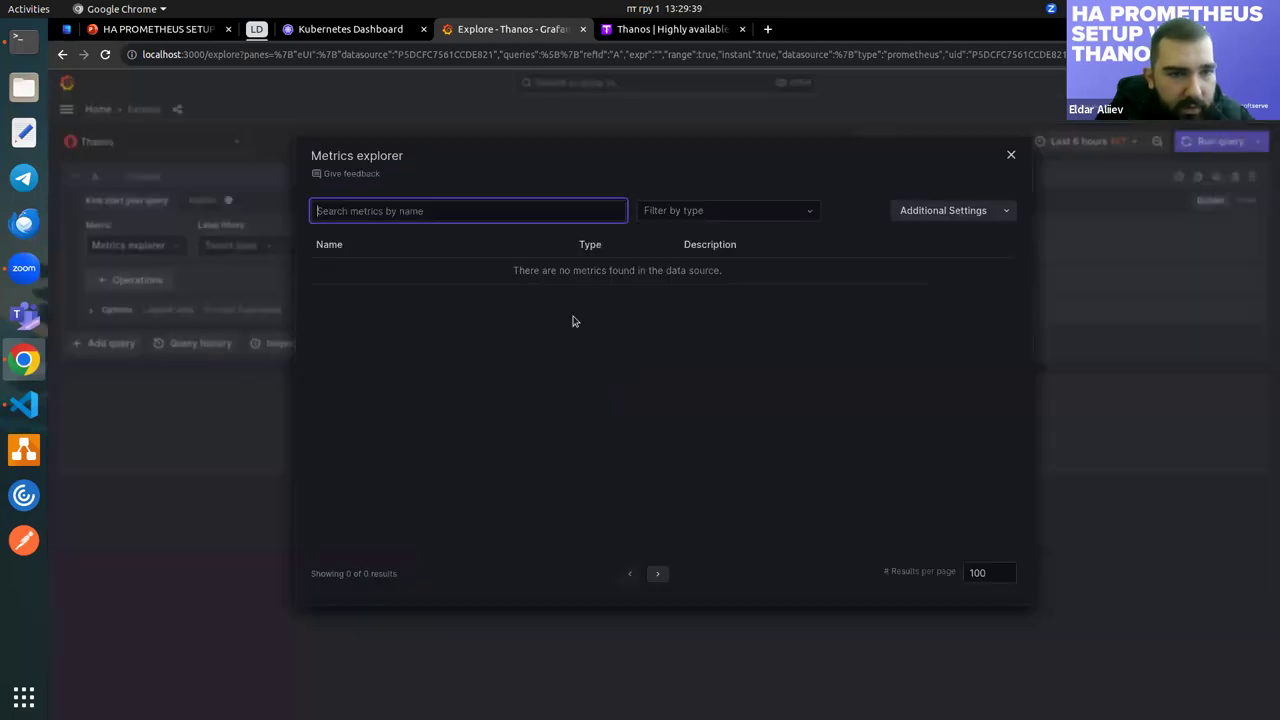
pyautogui.click(1009, 156)
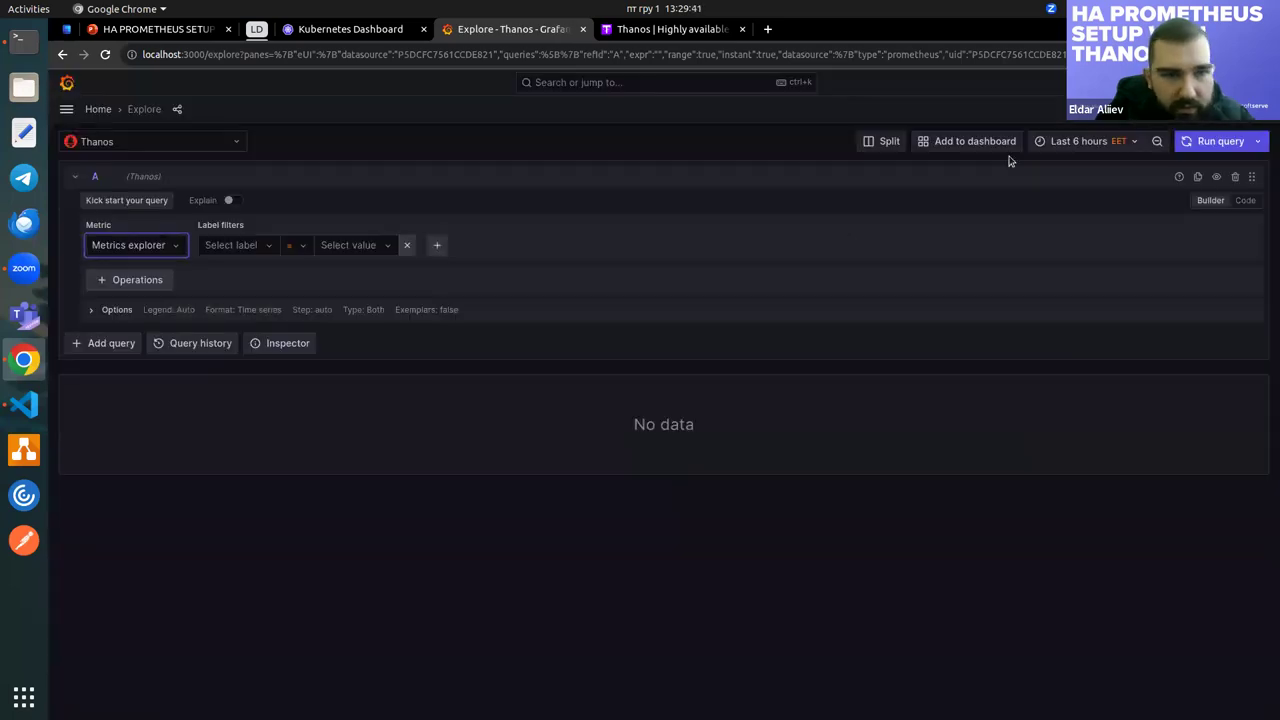
# Check the Explore query builder for selectable labels and metrics, reselecting Thanos as the data source
pyautogui.click(248, 248)
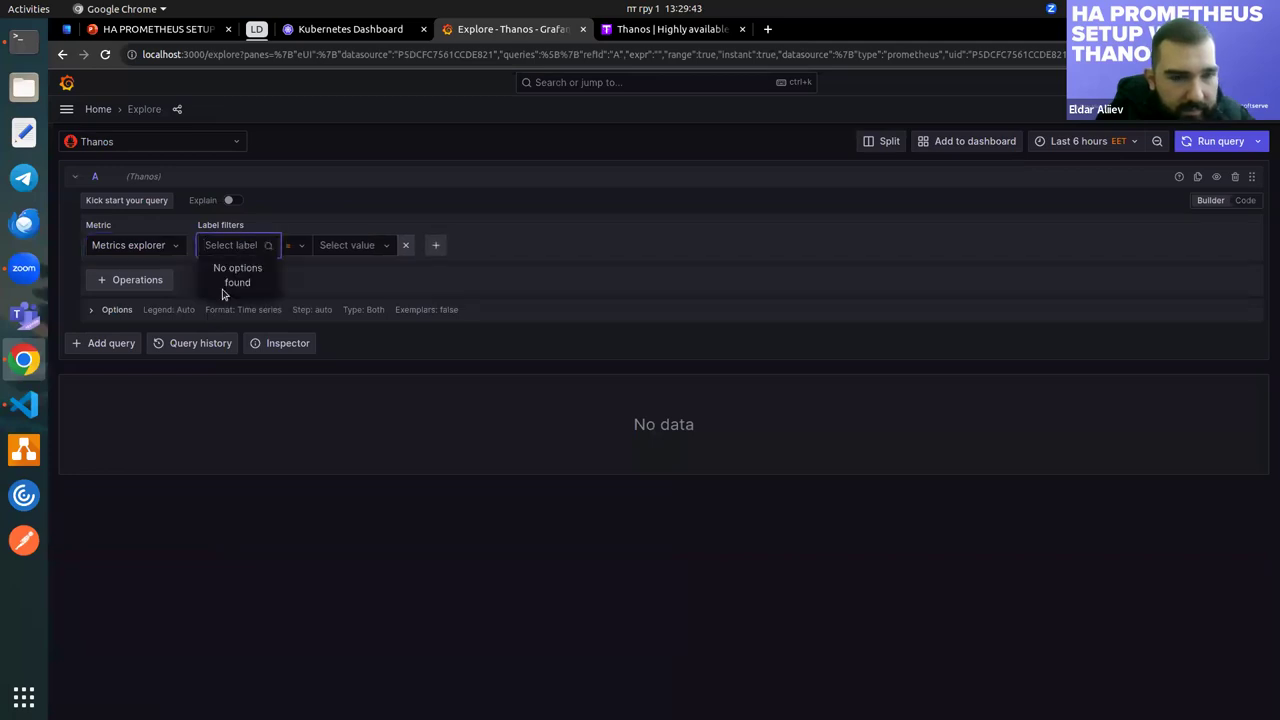
pyautogui.click(214, 528)
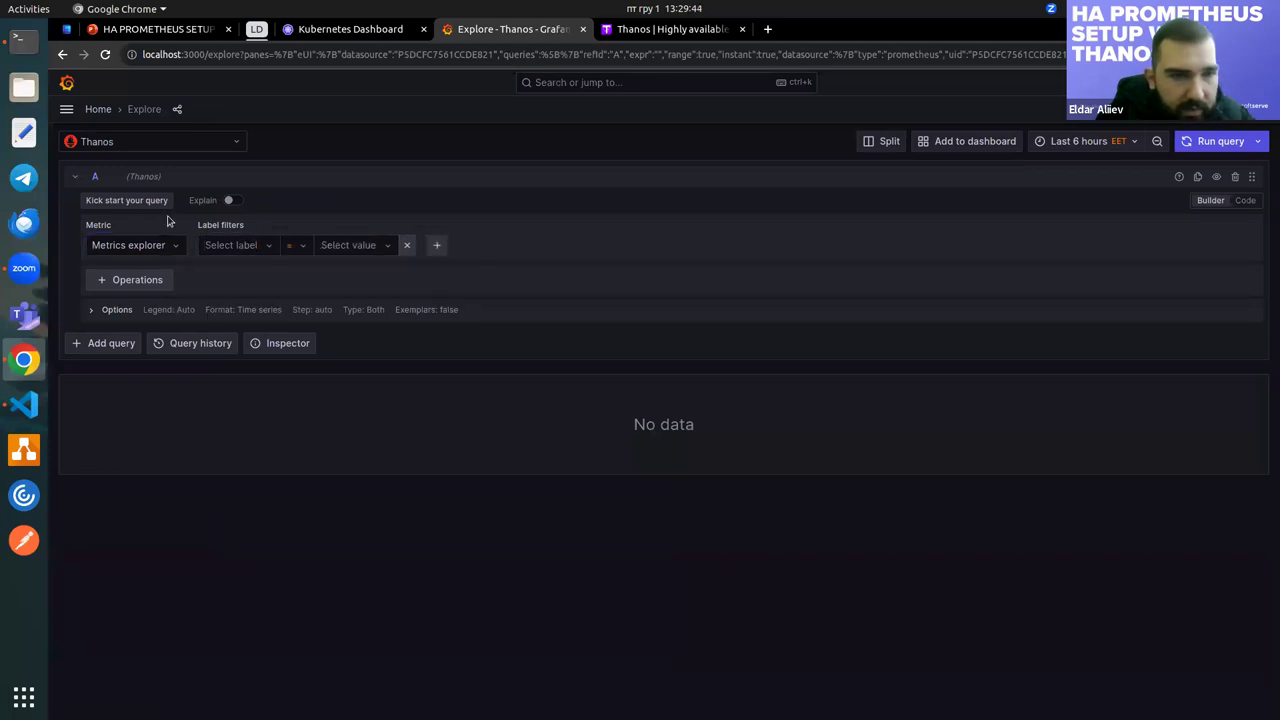
pyautogui.click(250, 245)
pyautogui.click(208, 142)
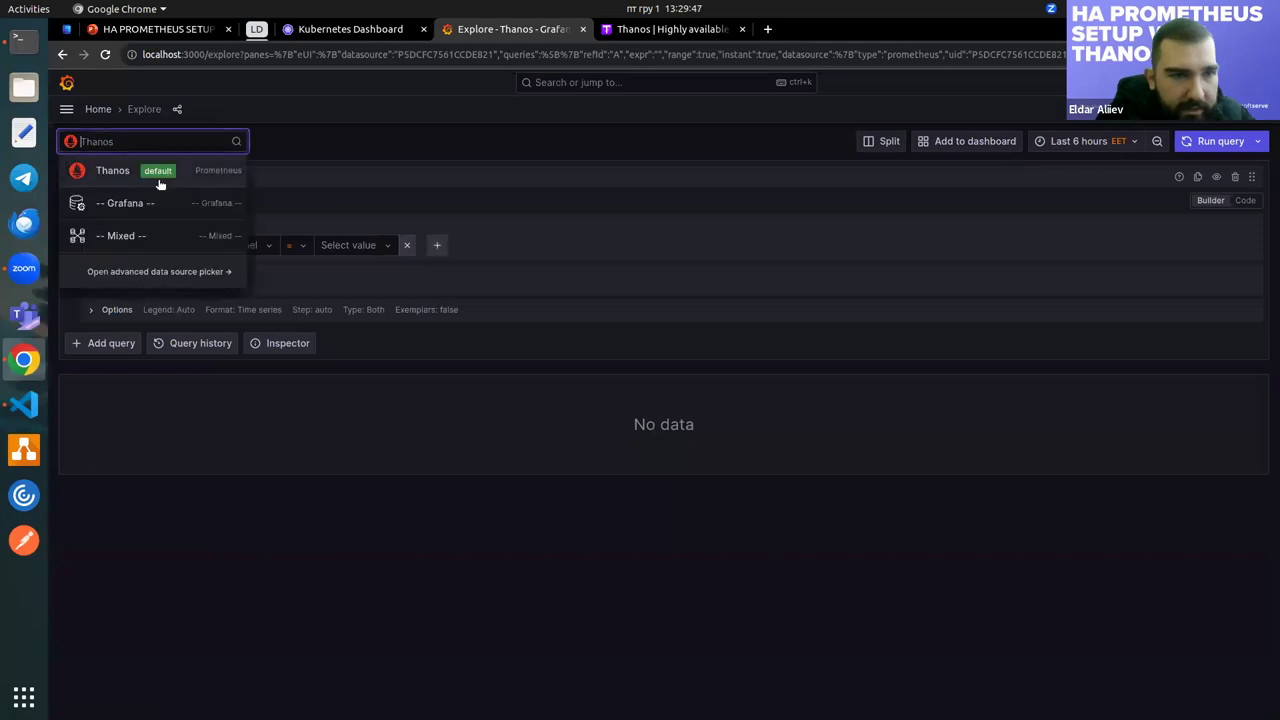
pyautogui.click(108, 168)
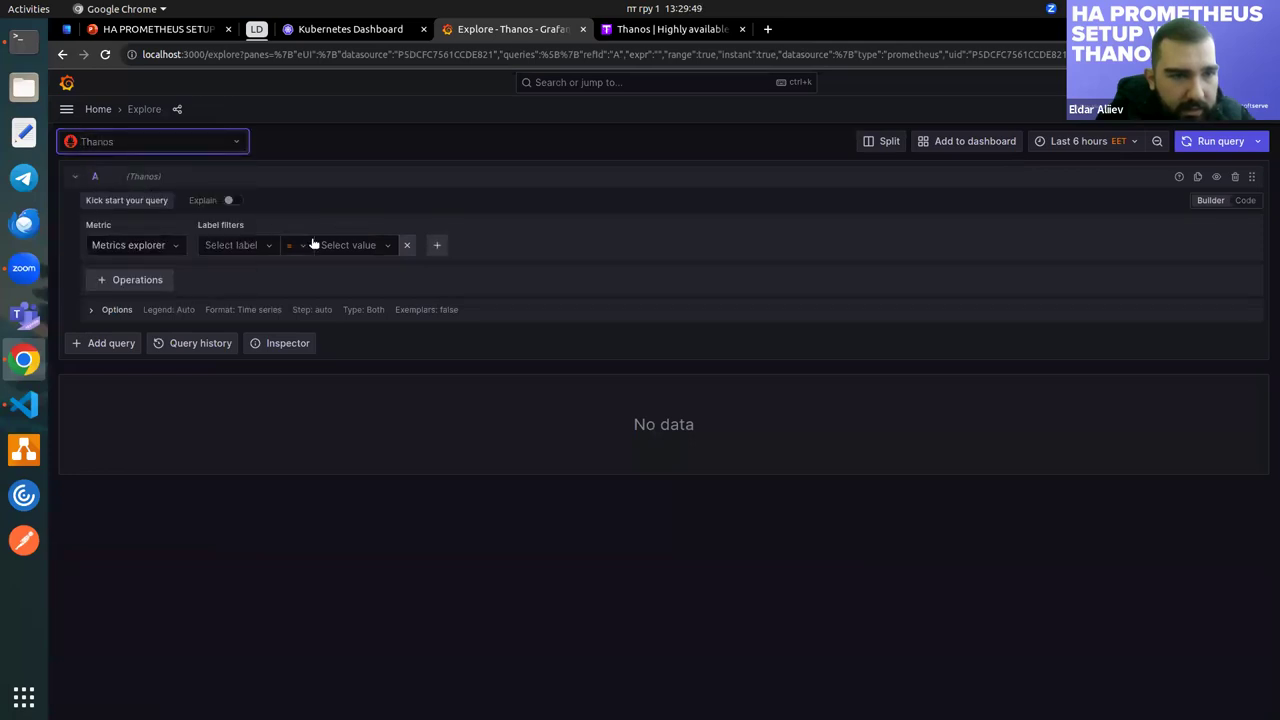
pyautogui.click(241, 245)
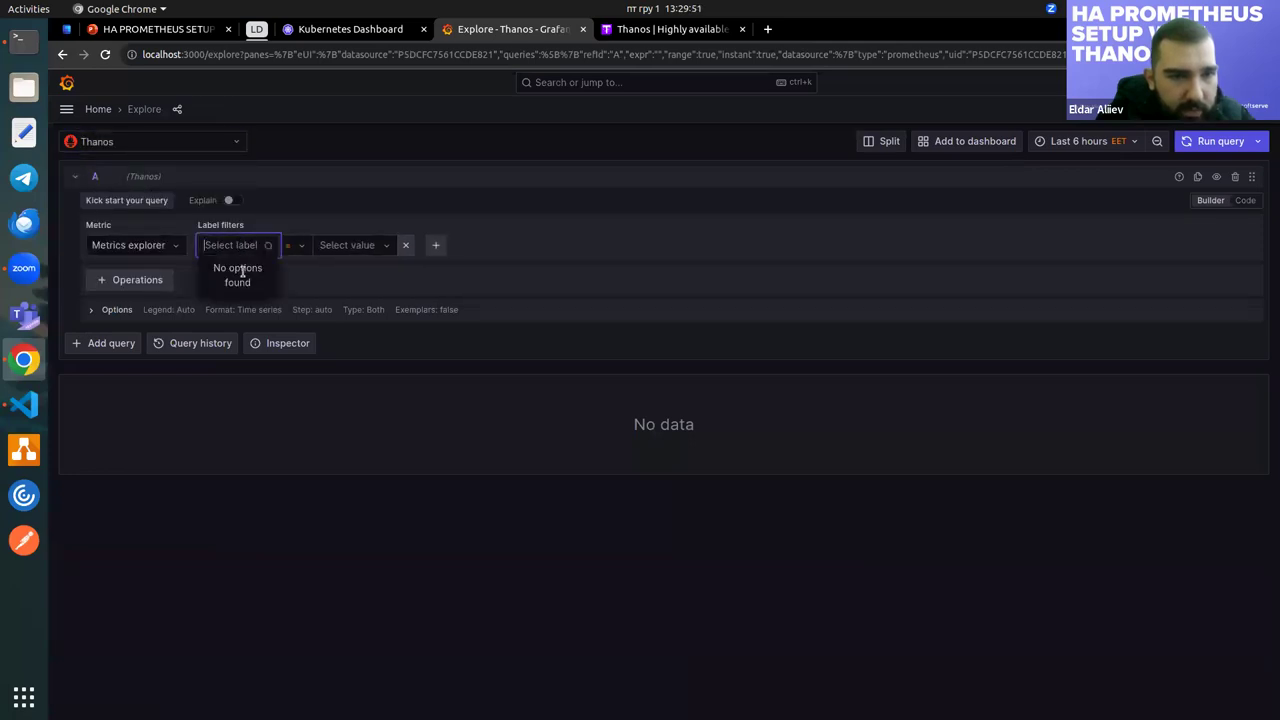
pyautogui.click(258, 536)
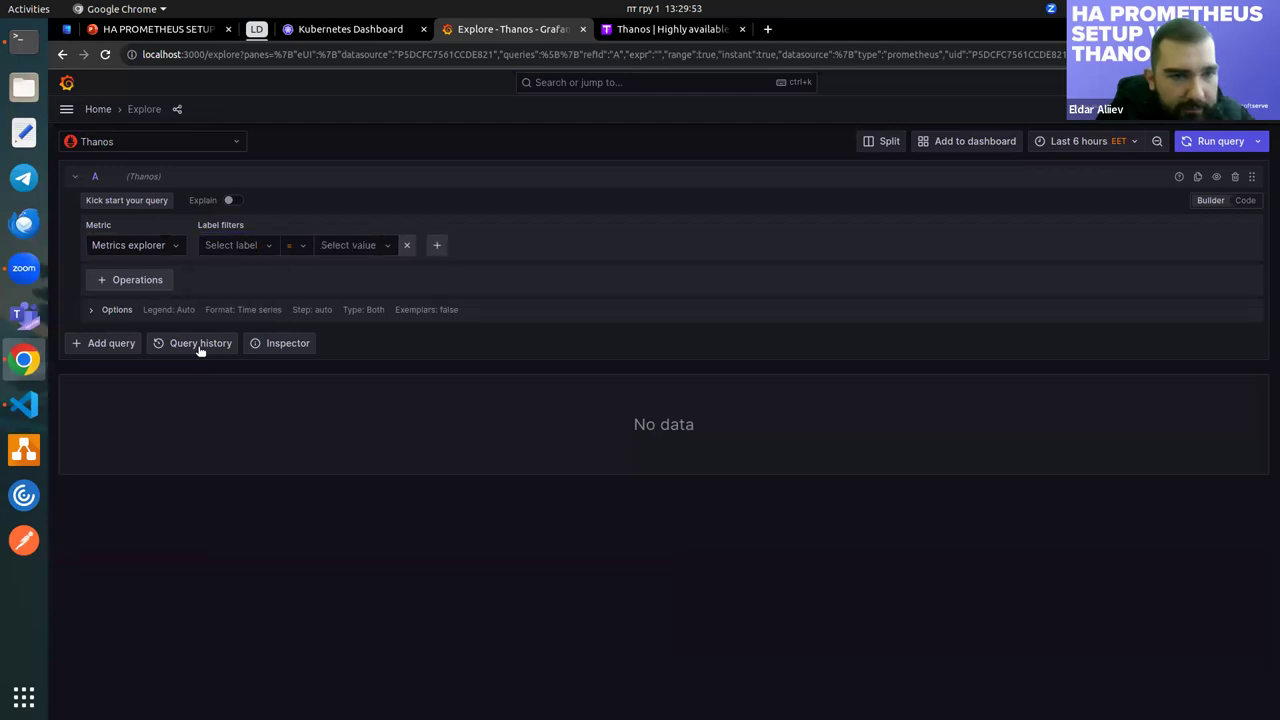
pyautogui.click(250, 252)
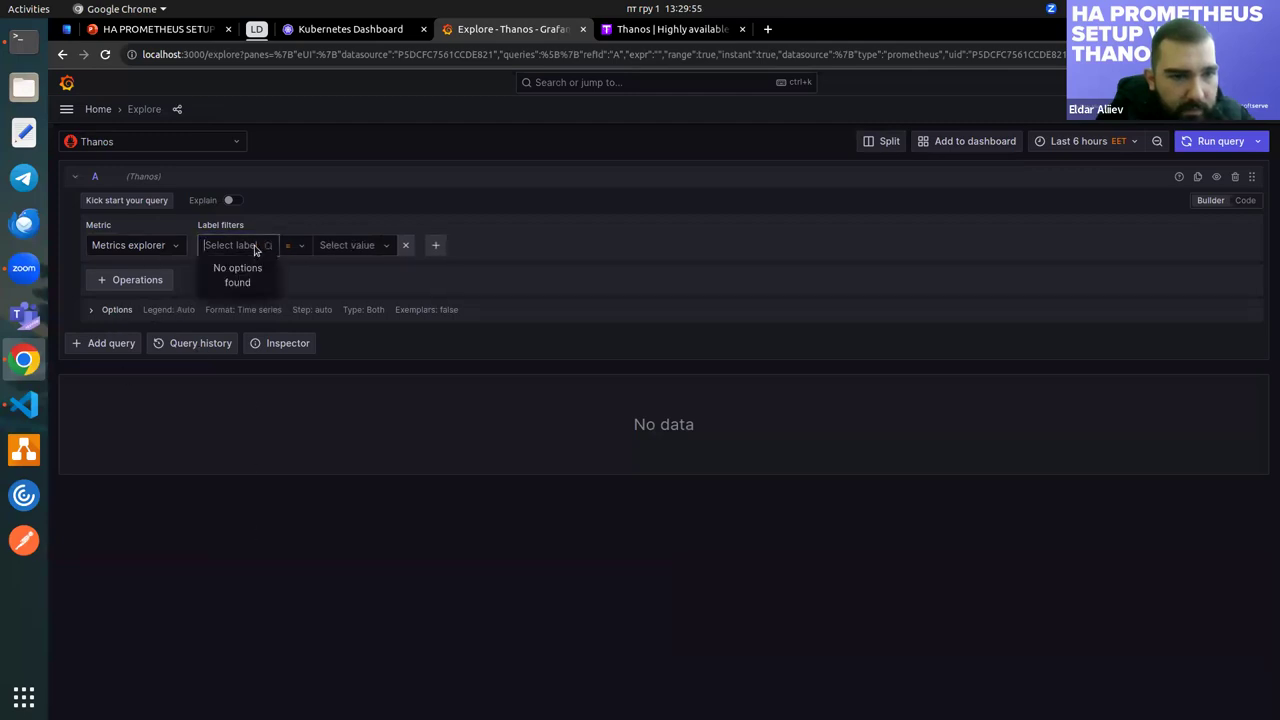
pyautogui.click(265, 546)
pyautogui.click(176, 247)
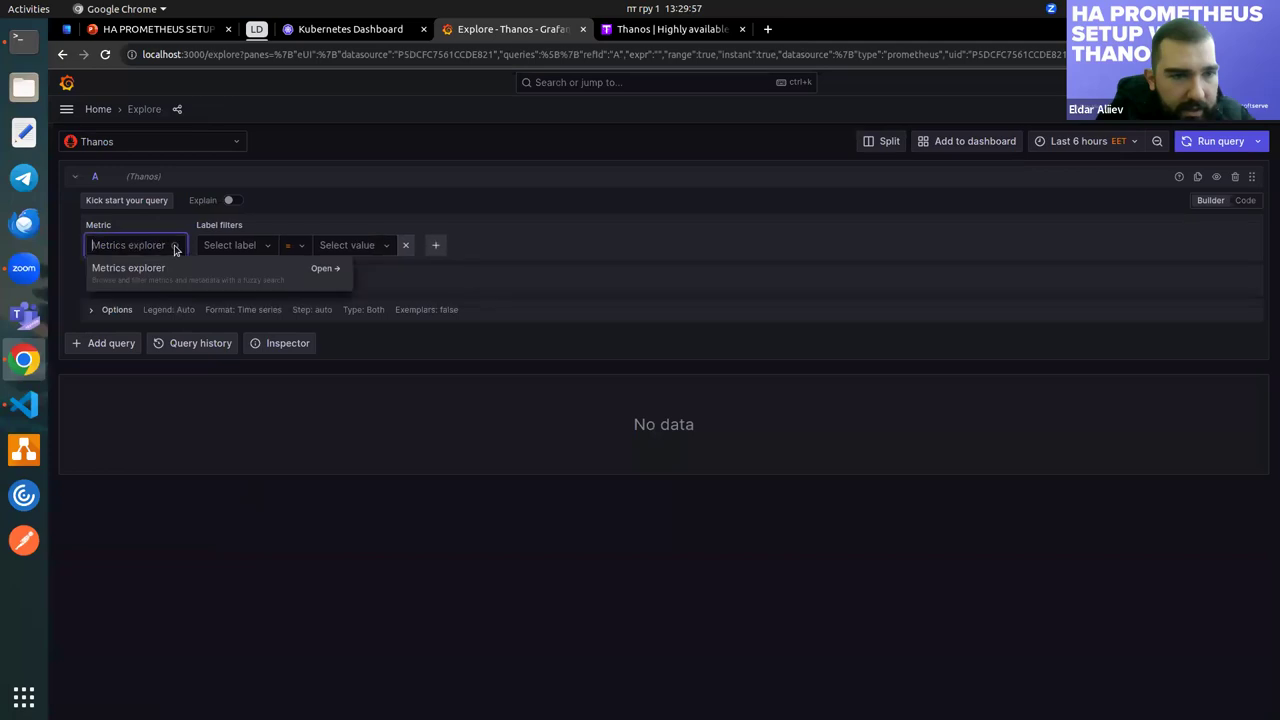
pyautogui.click(305, 555)
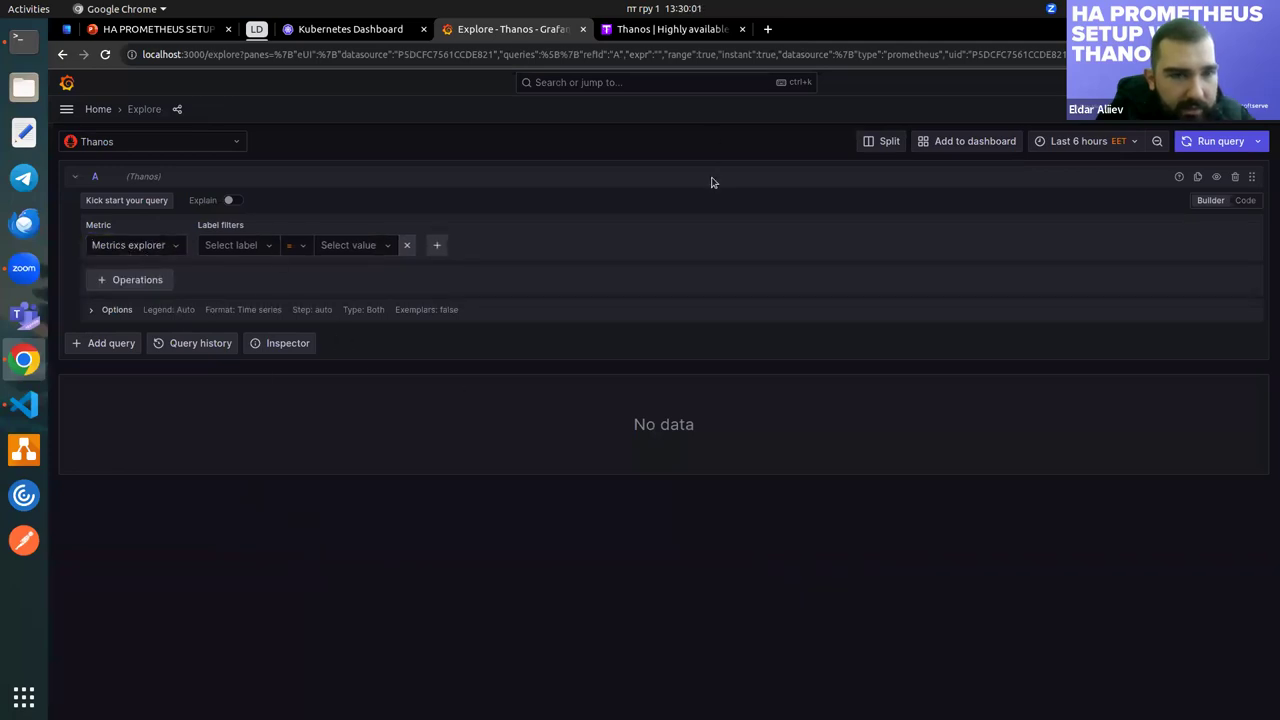
# Return to the Thanos Query stores list, highlight the production/prometheus sidecar label, and open the expression query page
pyautogui.click(665, 30)
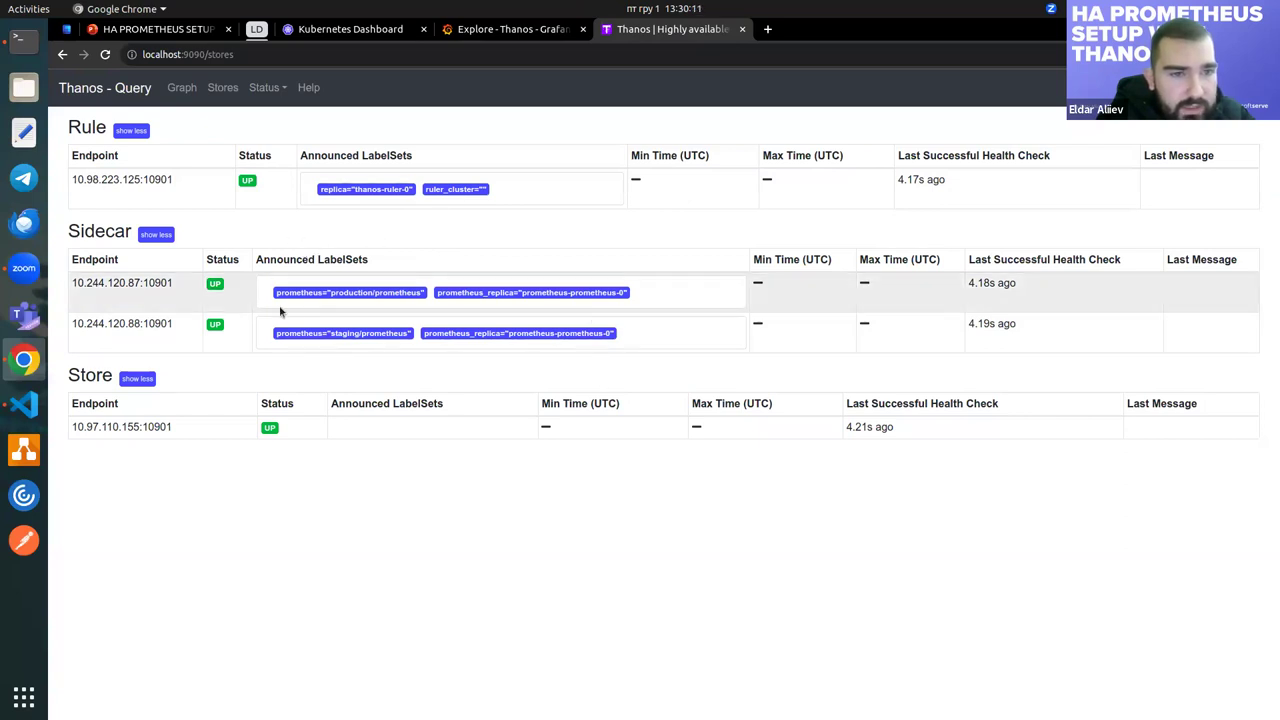
pyautogui.moveTo(274, 293); pyautogui.dragTo(429, 293)
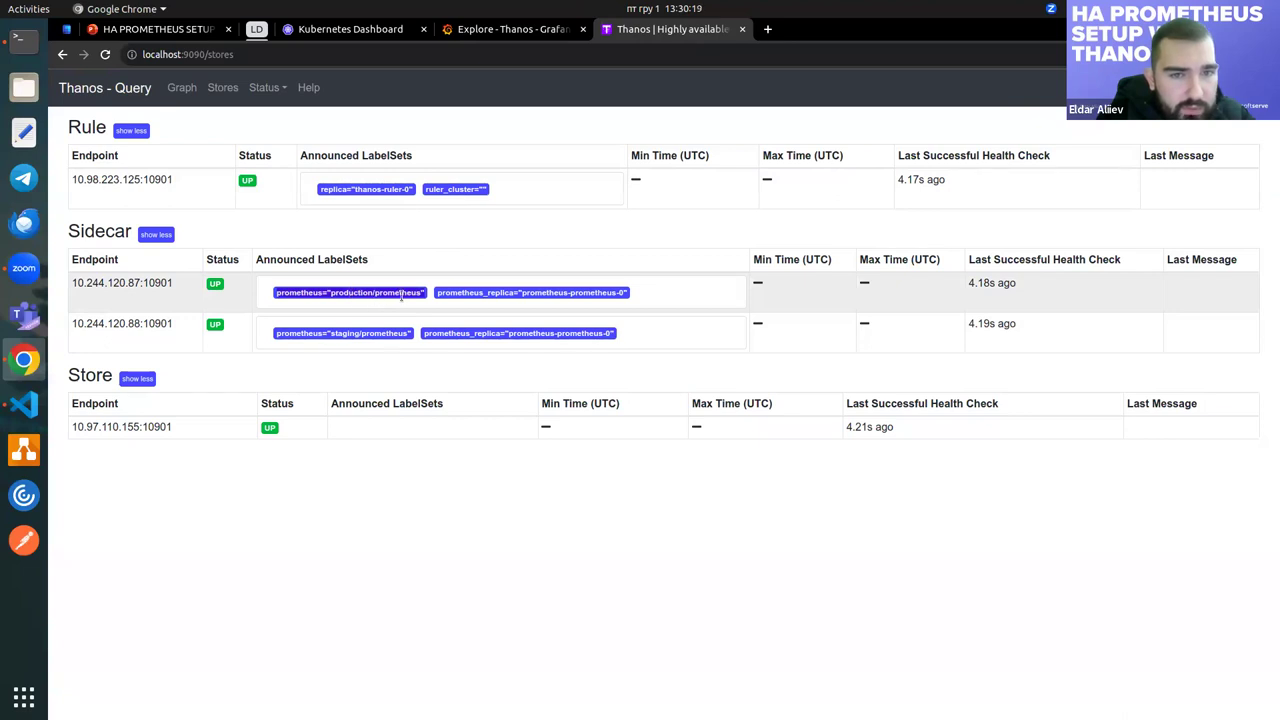
pyautogui.click(391, 377)
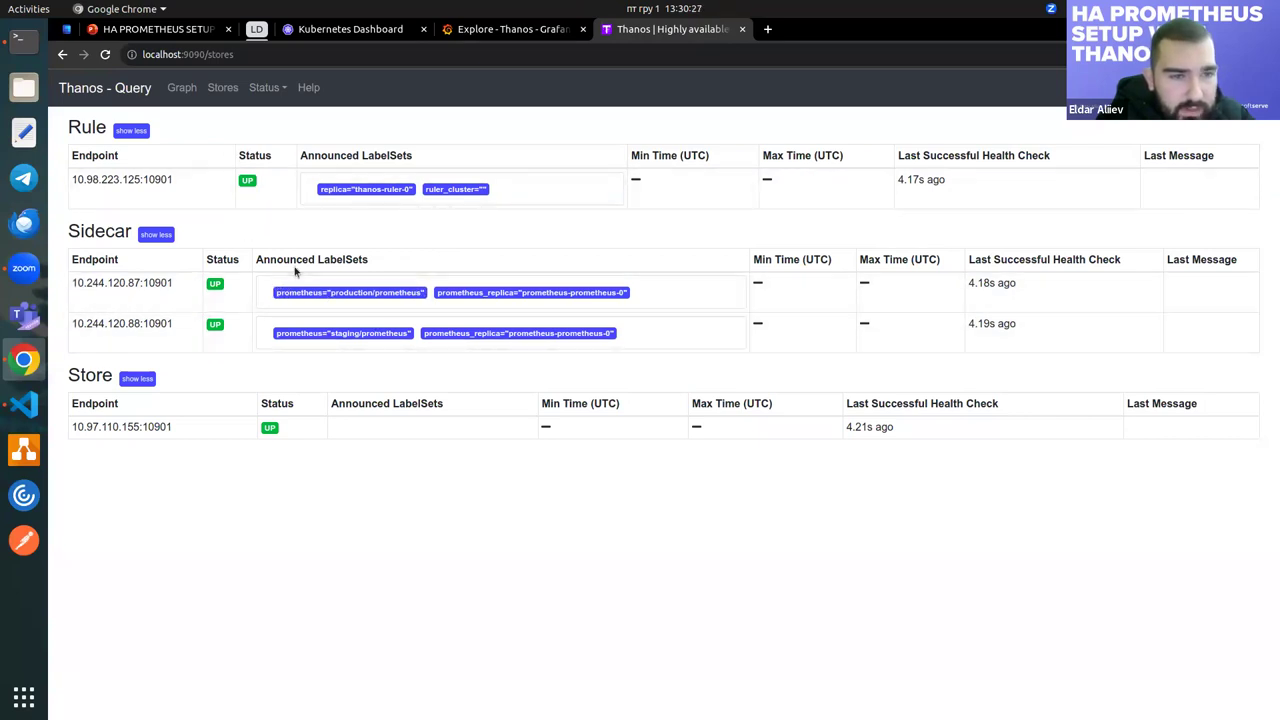
pyautogui.click(184, 89)
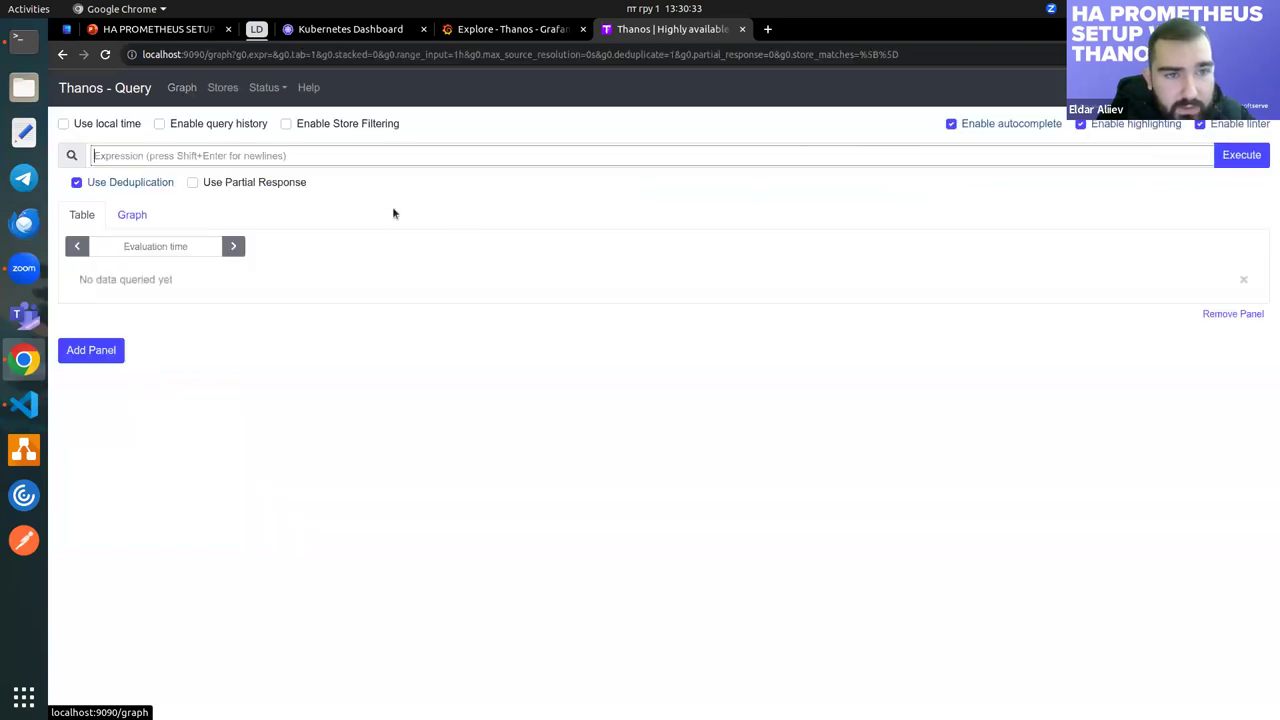
# Revisit the production pods in the Kubernetes Dashboard, and switch to Visual Studio Code to collapse the manifests/prometheus folder
pyautogui.click(353, 33)
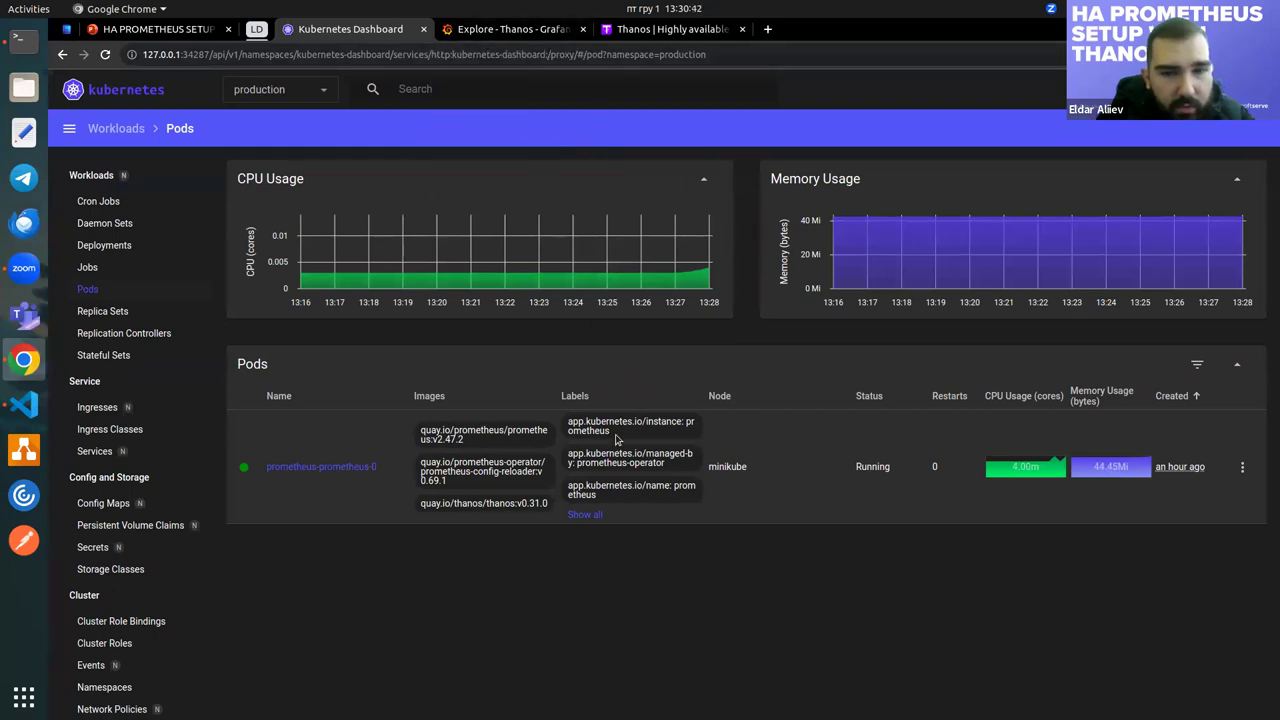
pyautogui.click(24, 404)
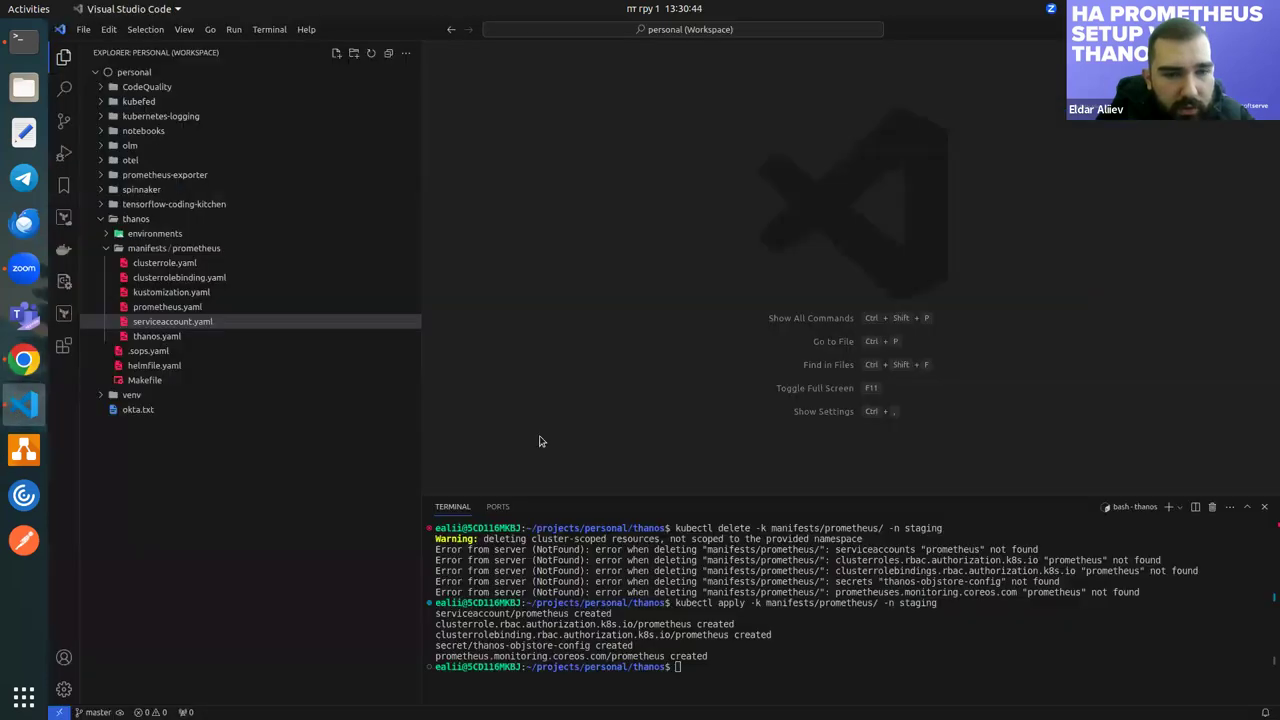
pyautogui.click(178, 248)
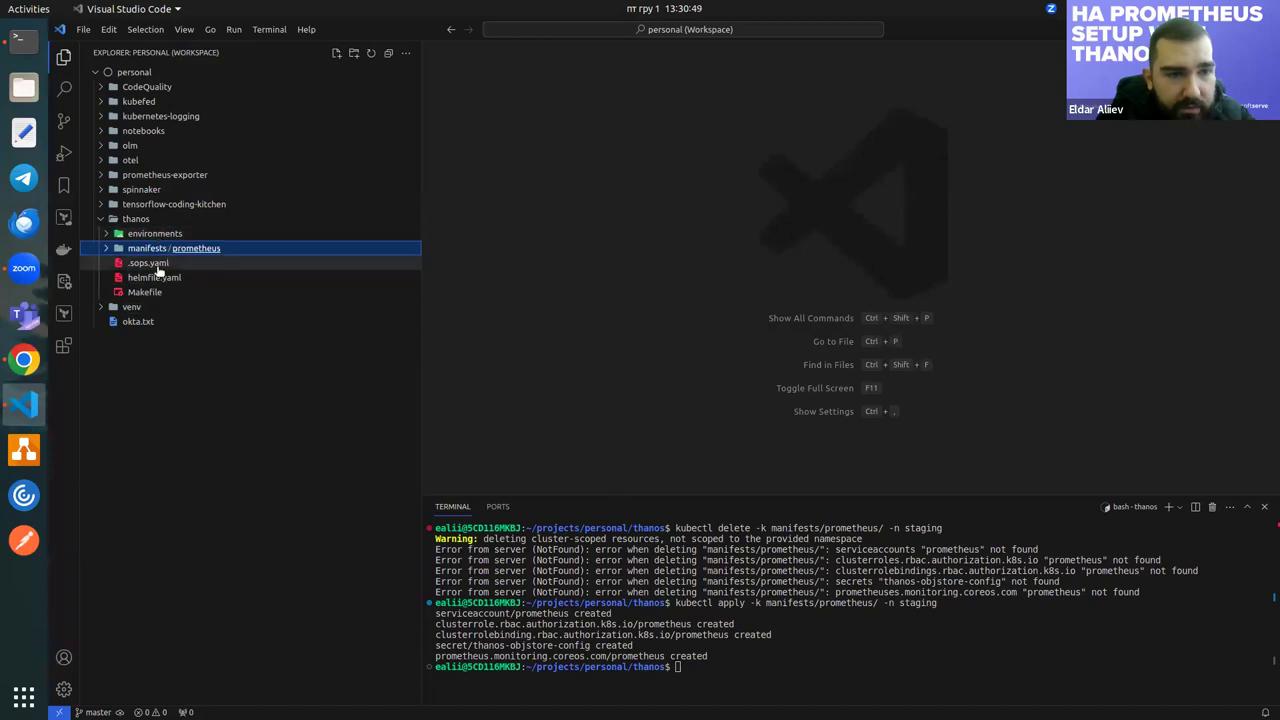
pyautogui.click(676, 347)
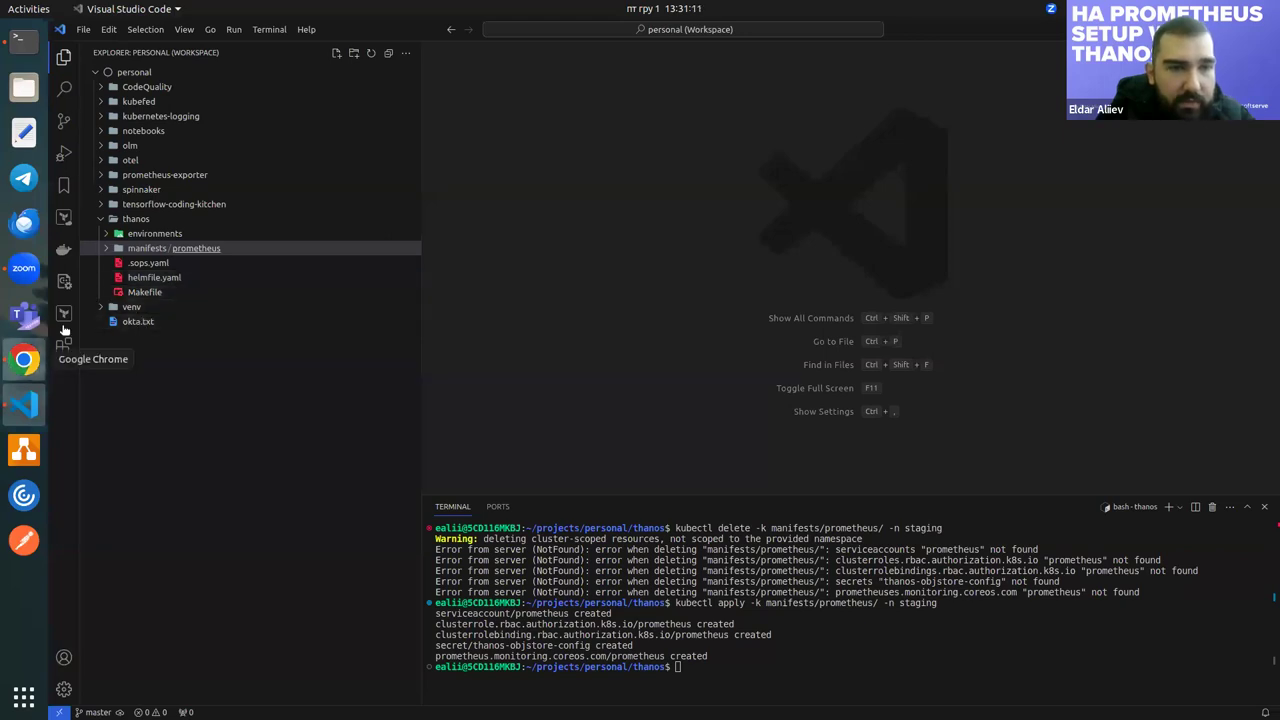
# Return to the HA PROMETHEUS SETUP WITH THANOS presentation in Chrome at the Implementation Demo slide and raise the speaker volume
pyautogui.click(24, 359)
pyautogui.click(215, 35)
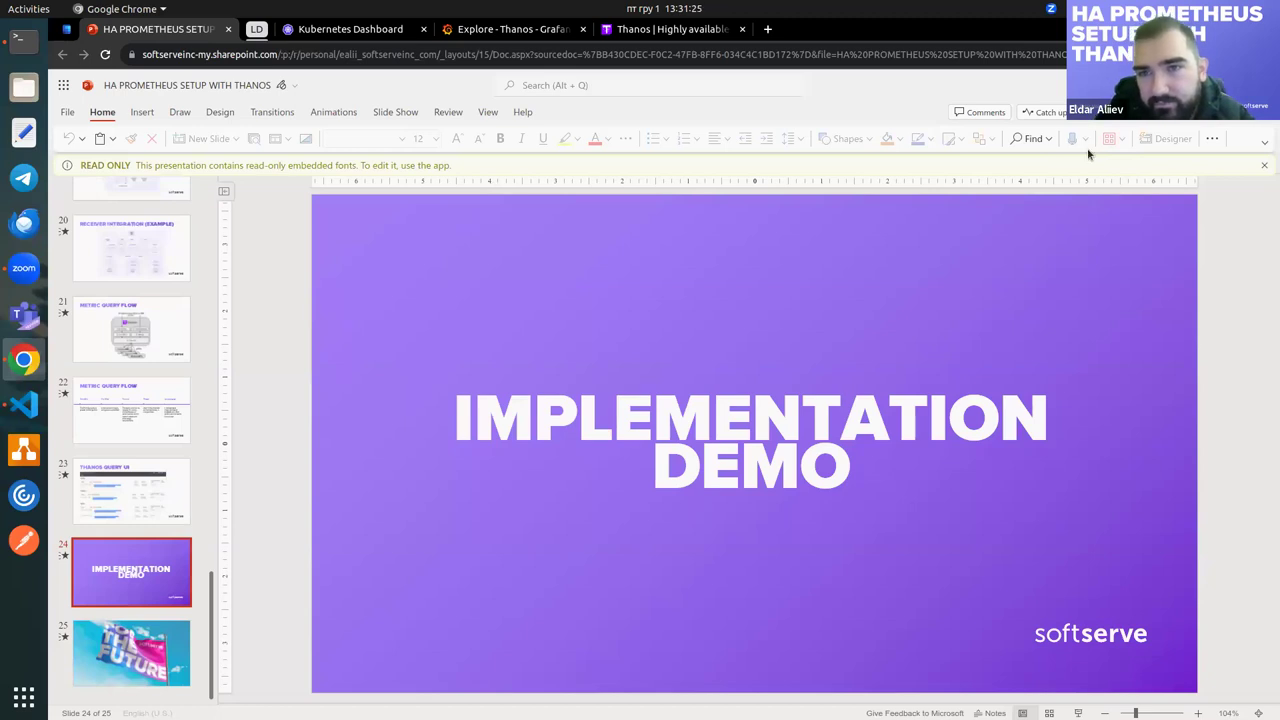
pyautogui.press('XF86AudioRaiseVolume')
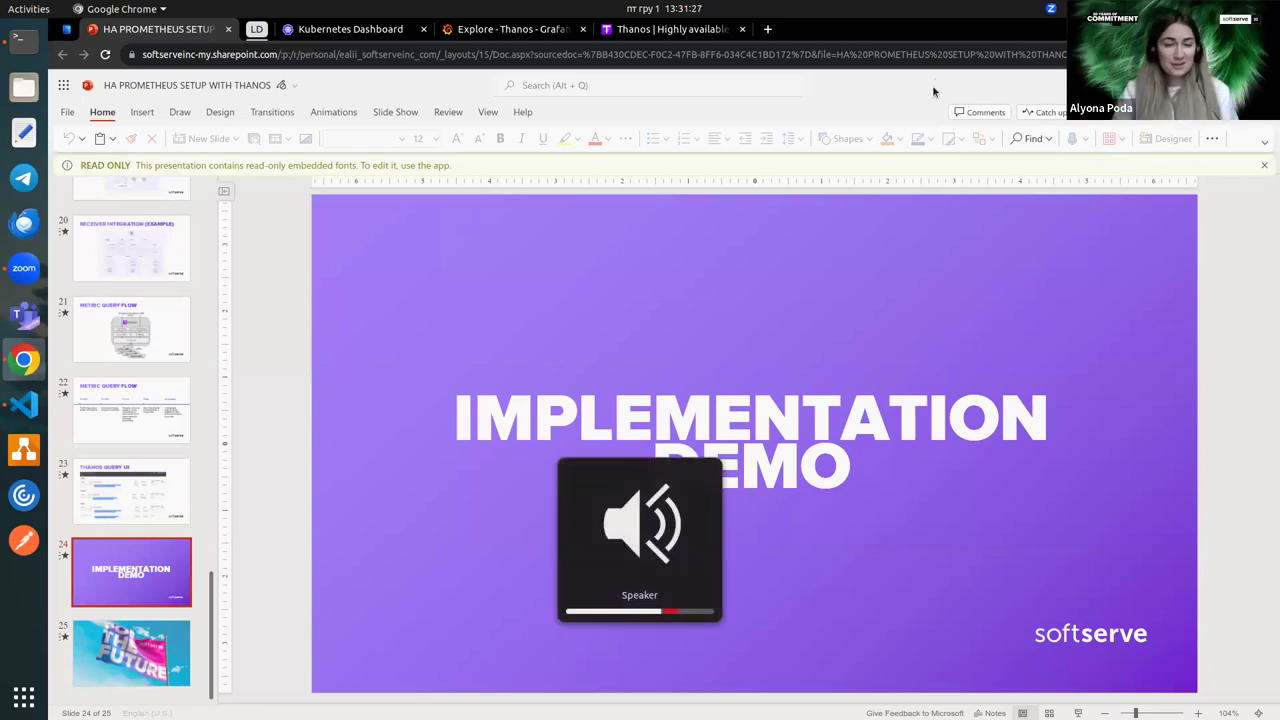